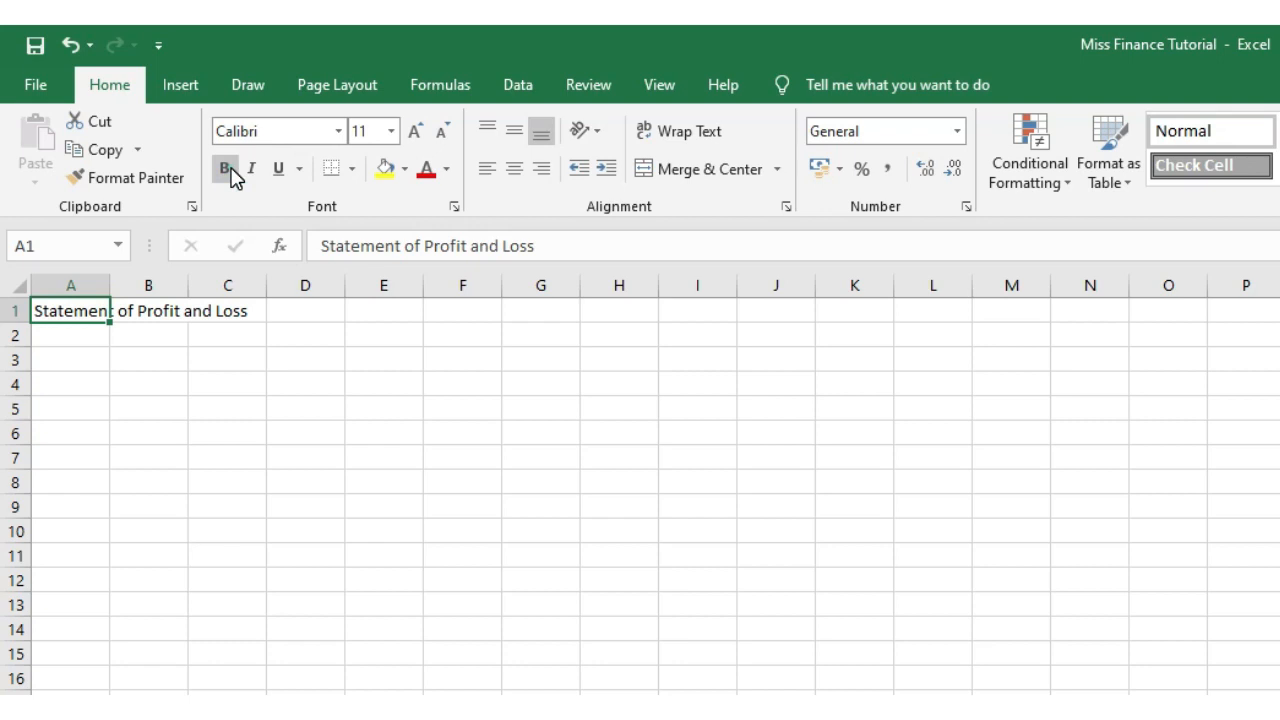
- Make the Statement of Profit and Loss title in A1 bold and underlined
left_click(228, 169)
left_click(278, 168)
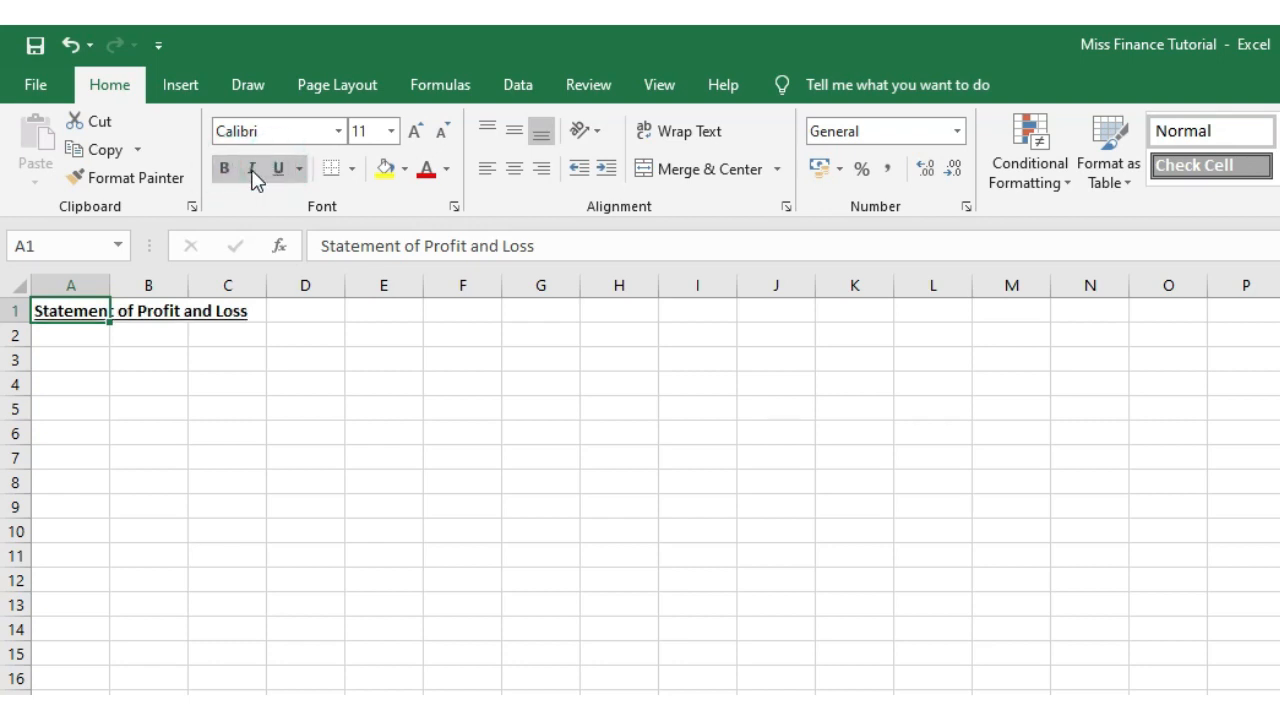
left_click(252, 169)
left_click(252, 169)
left_click(278, 168)
left_click(228, 169)
- Enter the subtitle "Year Ended 31 March 2020" in cell A2
left_click(94, 333)
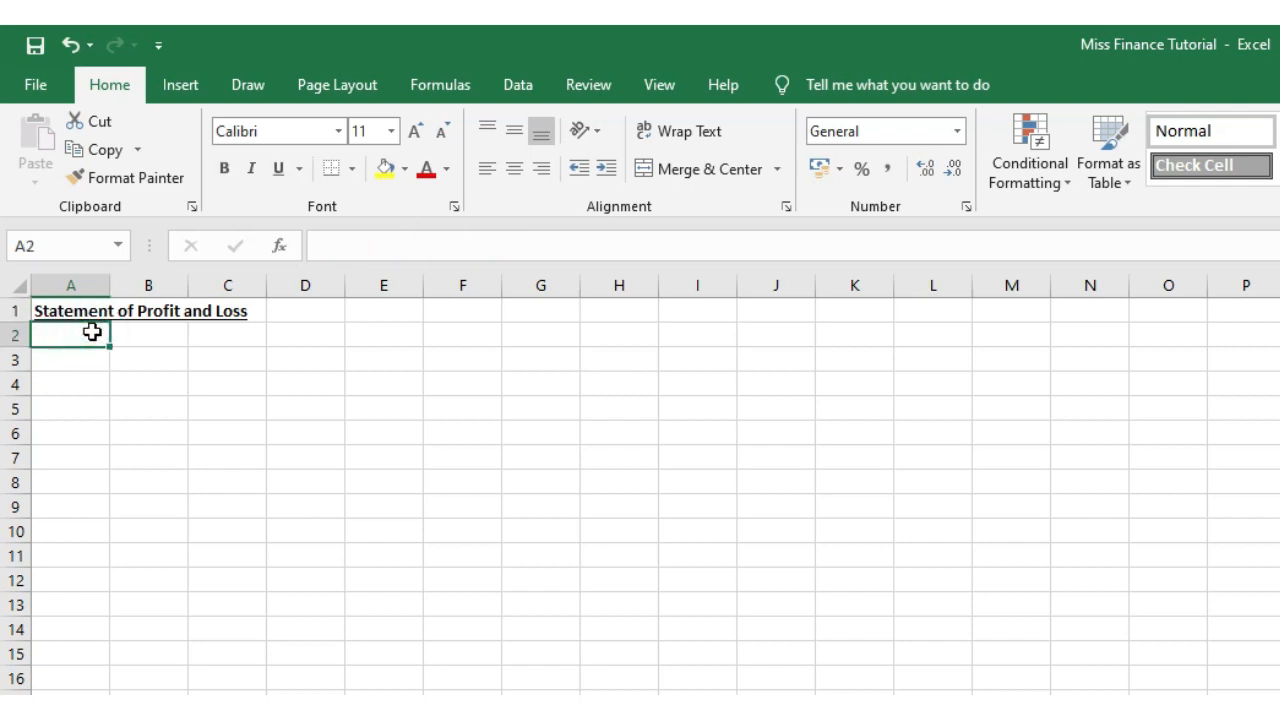
type("Year Ende")
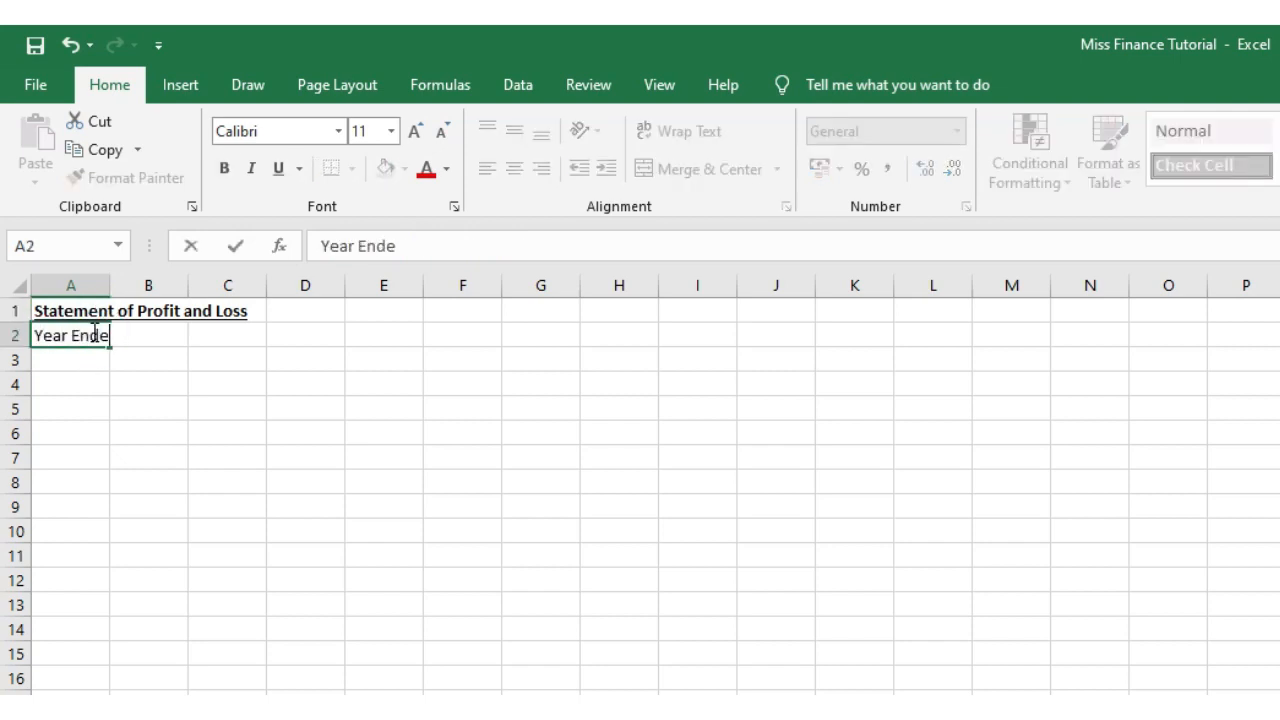
type("d 31 March 2020")
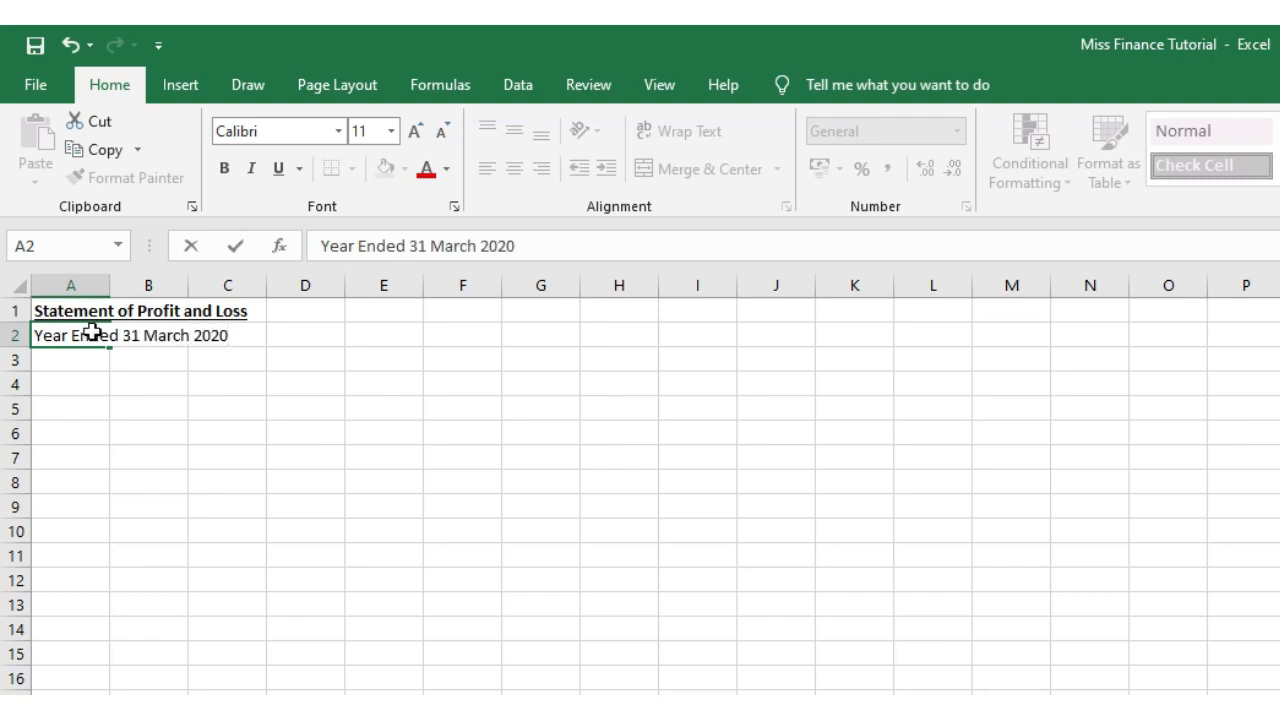
key("Return")
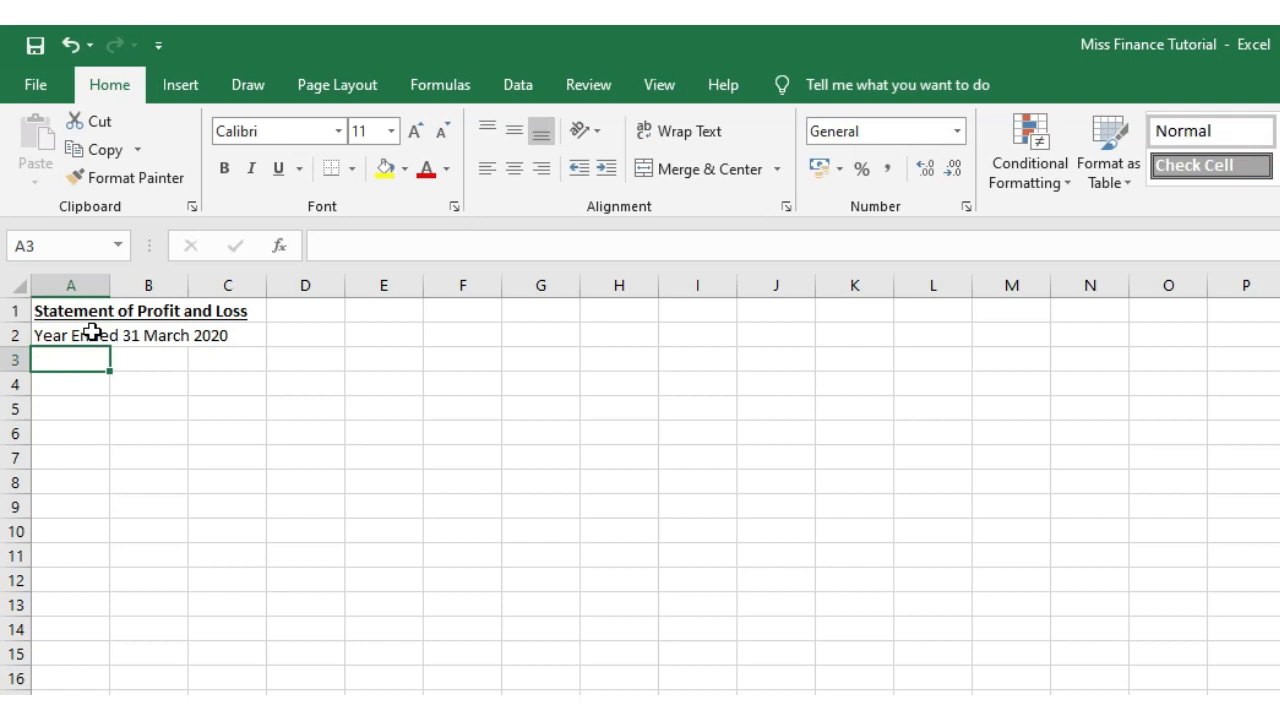
- Copy the title formatting from A1 onto the subtitle in A2 with Format Painter
left_click(87, 311)
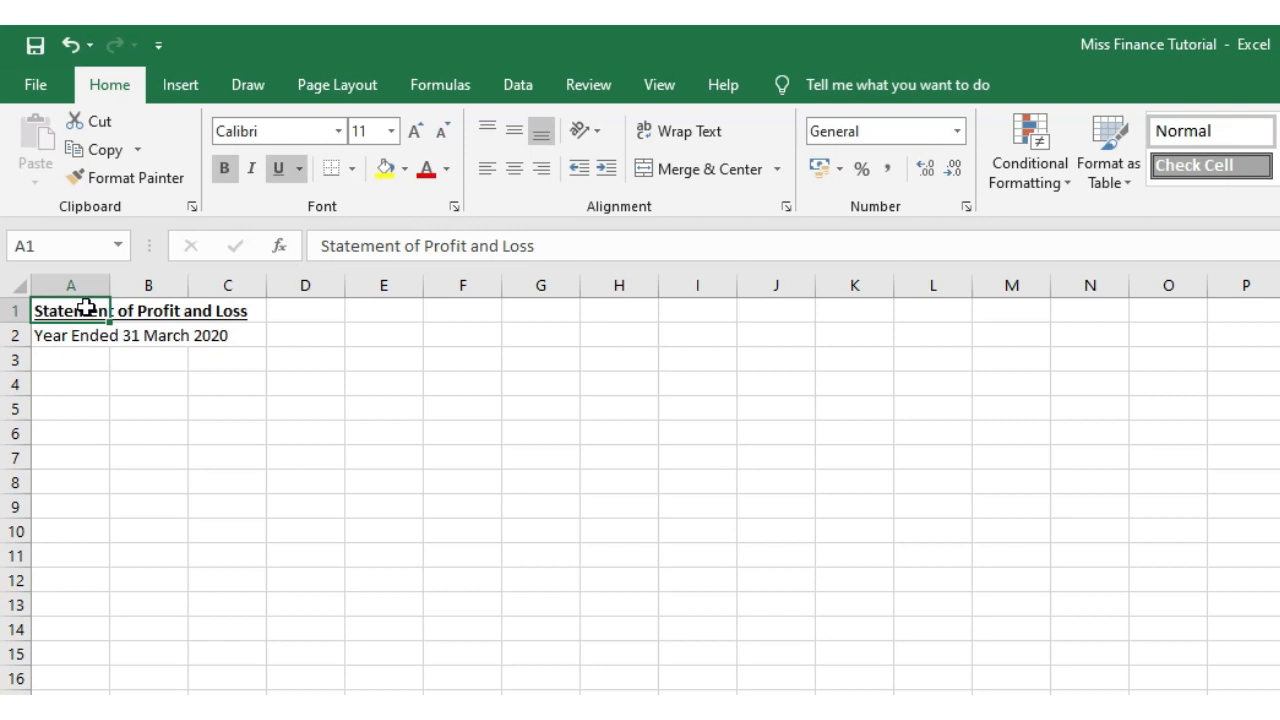
left_click(184, 177)
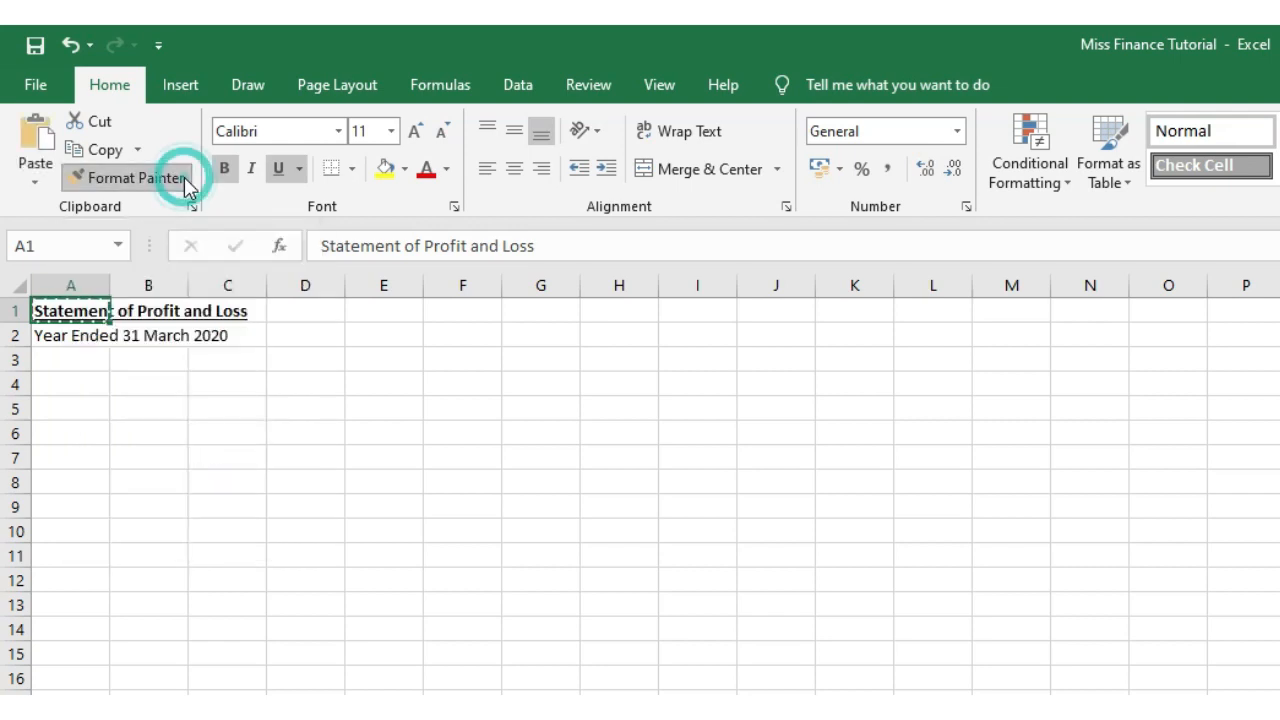
left_click(88, 335)
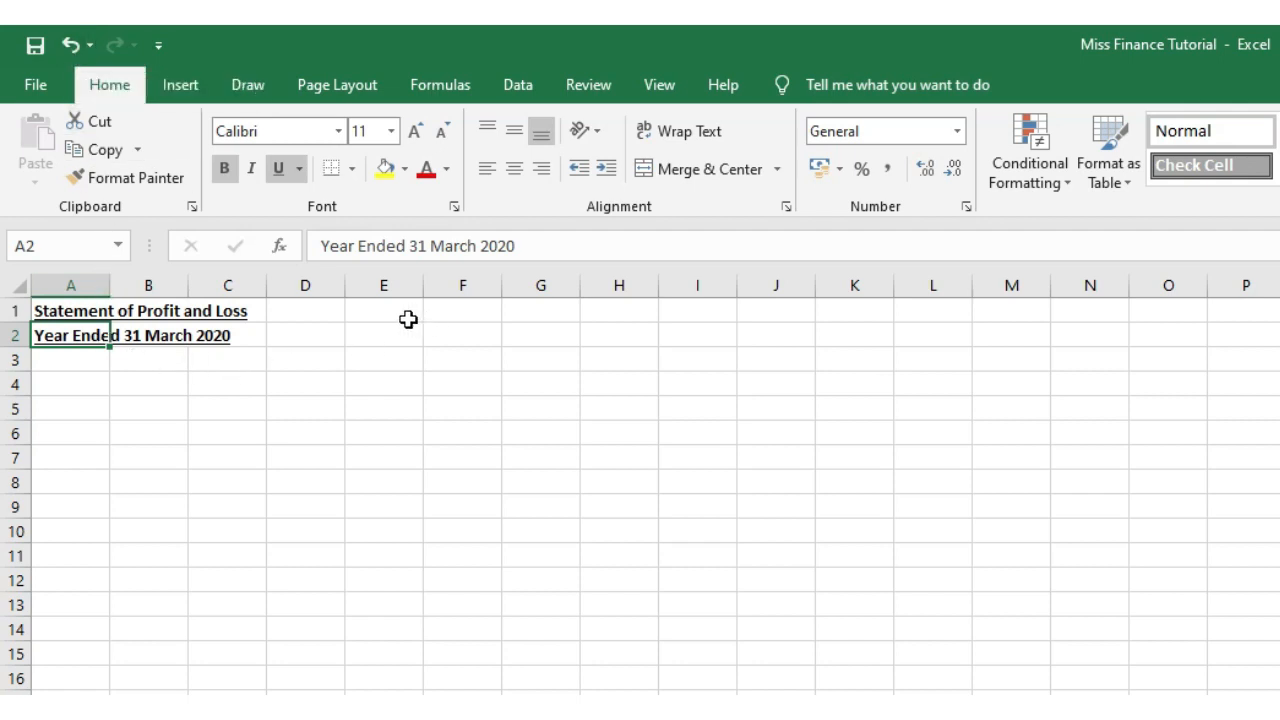
- Enter the column heading "Year" in E4 and 2020 in E5
left_click(365, 383)
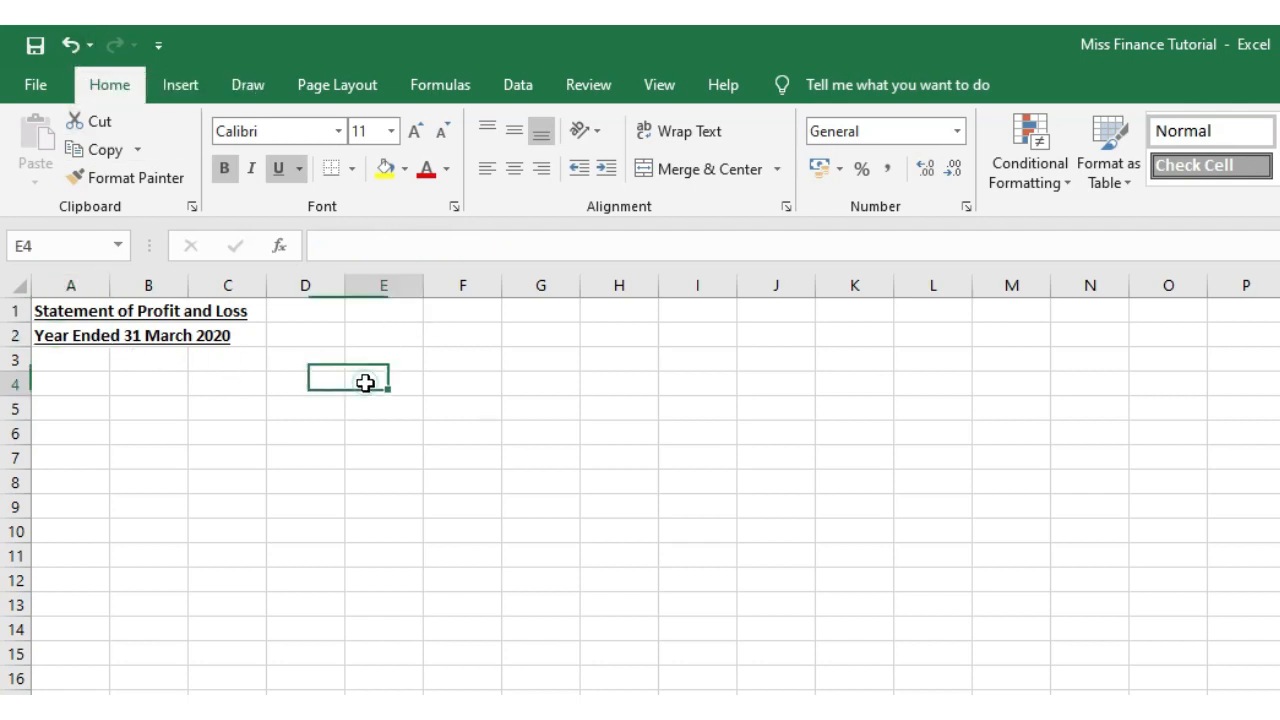
type("Y")
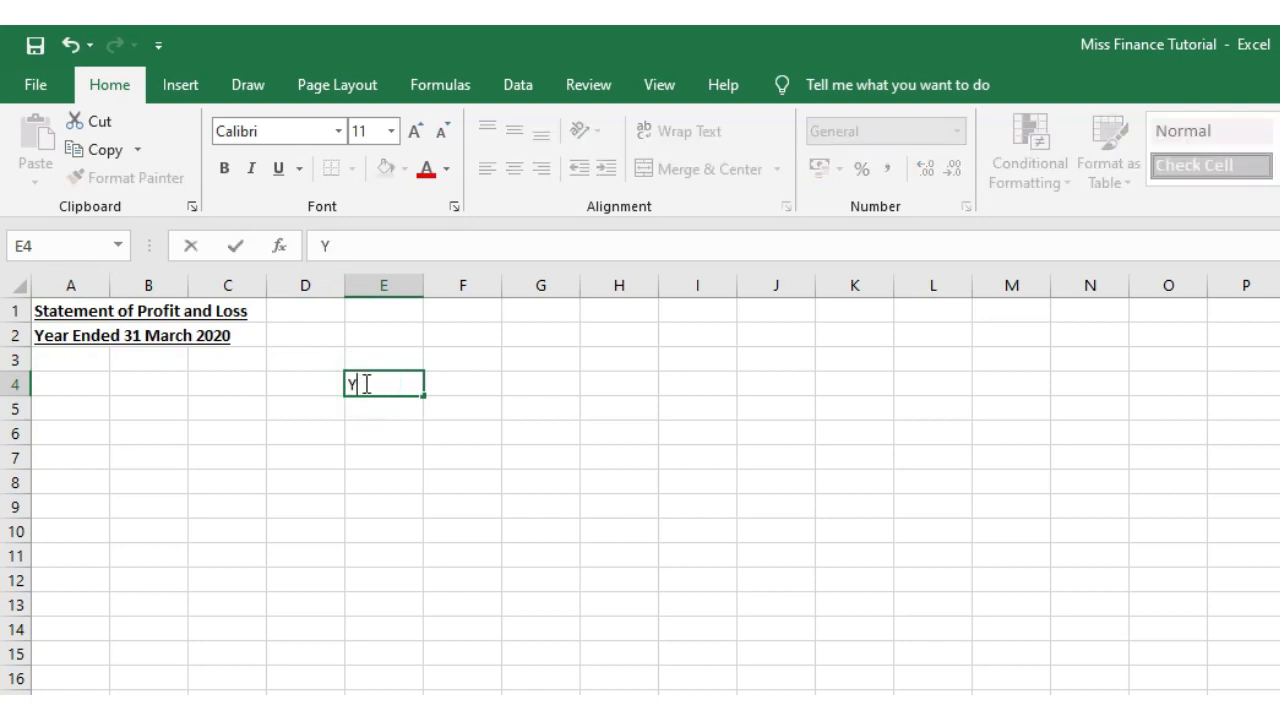
type("ear")
key("Return")
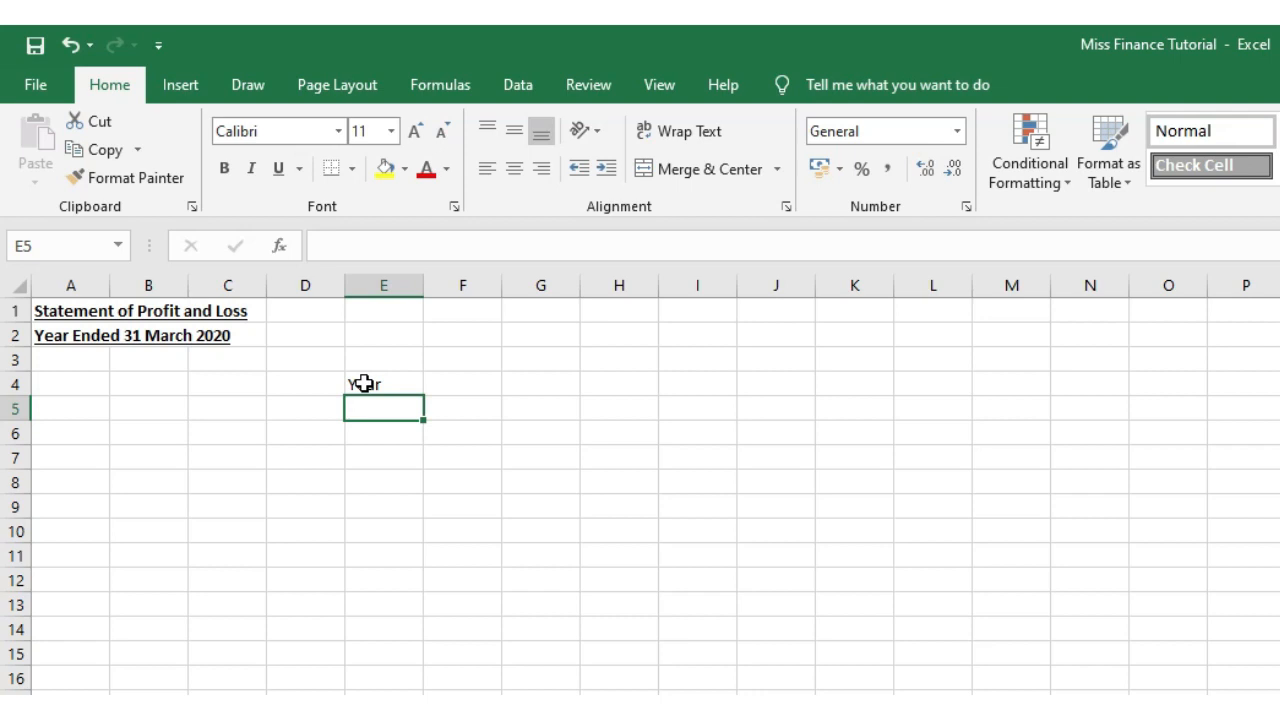
type("2020")
key("Tab")
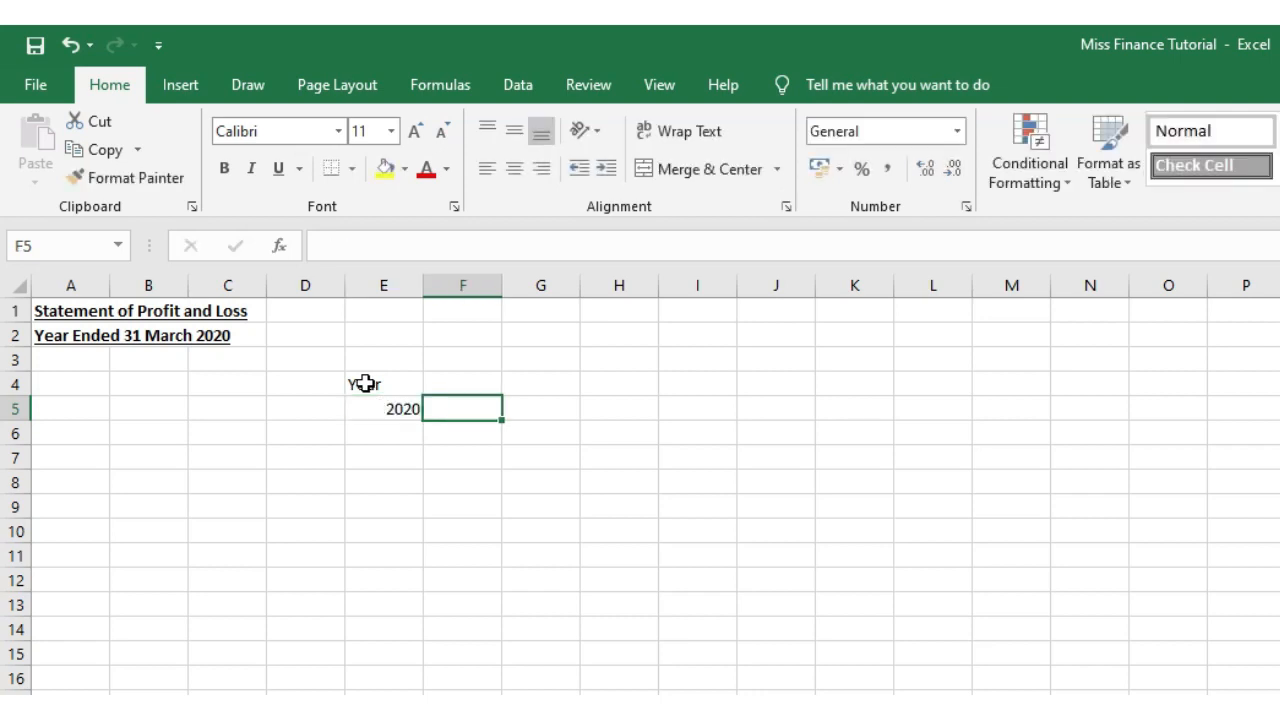
- Copy the formatting of A2 onto the headings in E4:E5 and centre them
left_click(92, 337)
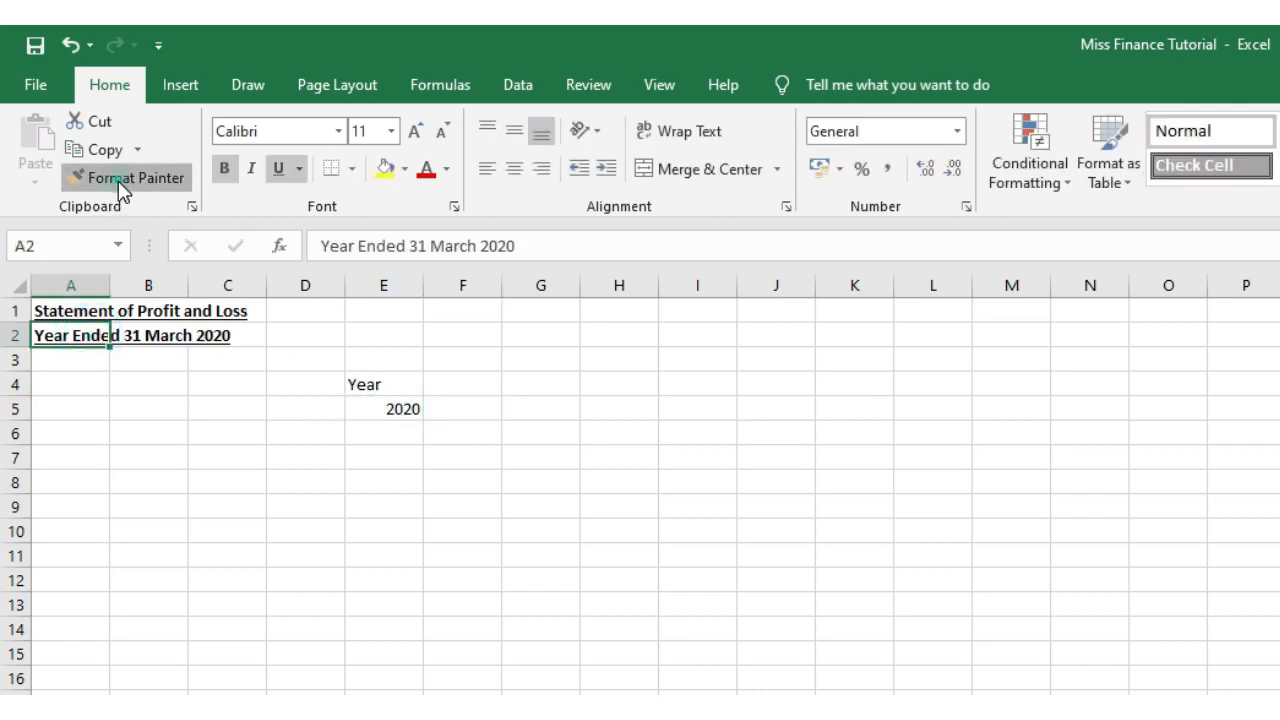
left_click(120, 180)
left_click(407, 383)
left_click_drag(408, 400, 408, 404)
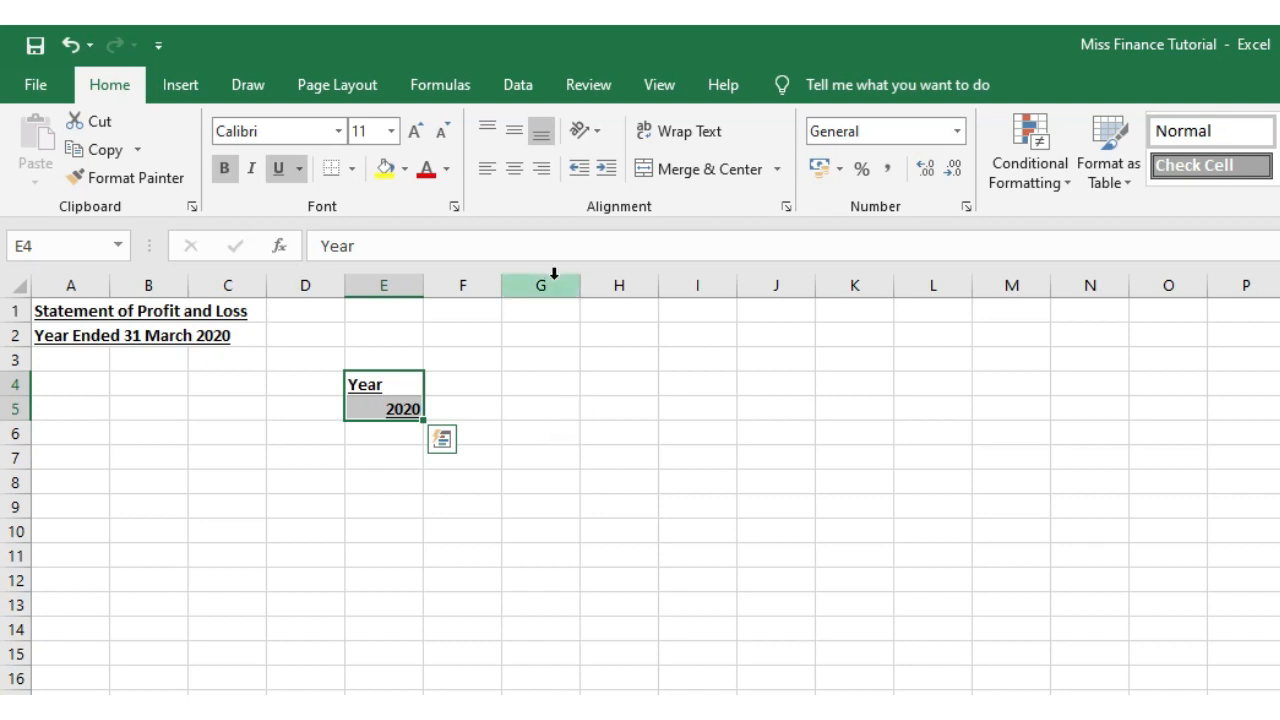
left_click(515, 174)
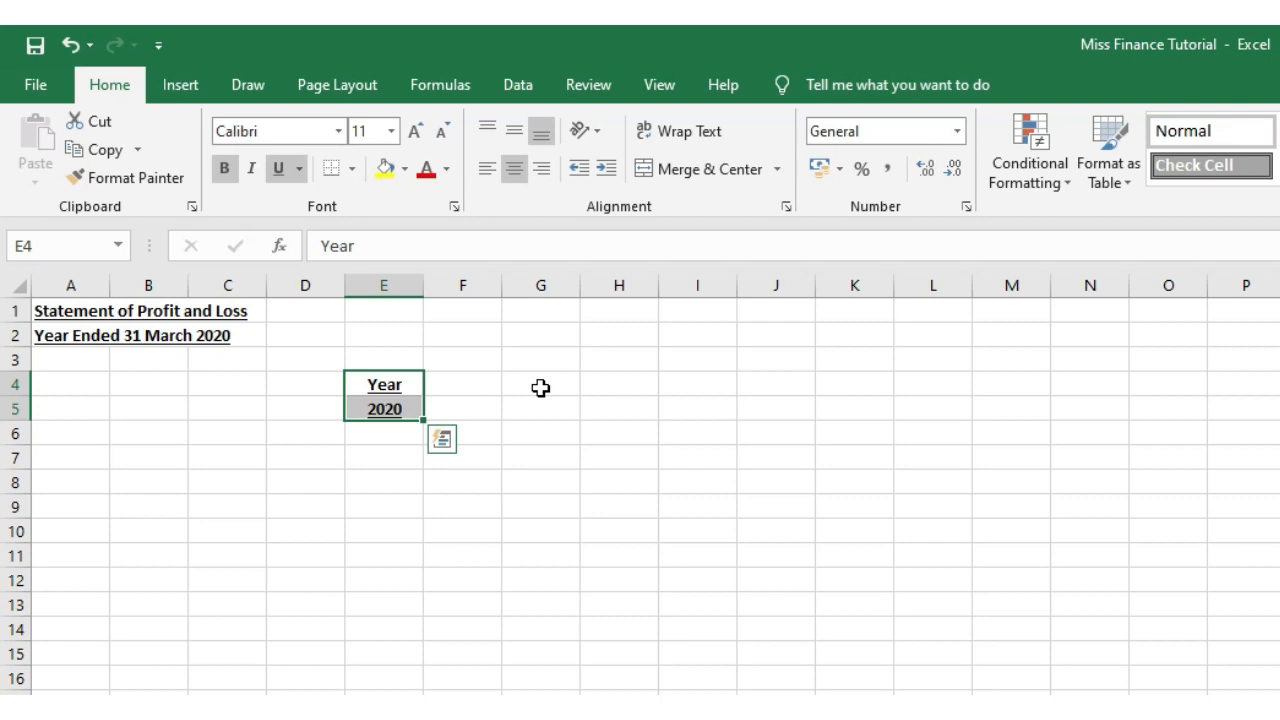
- Copy the Year heading from E4 into G4 and undo the paste
left_click(401, 384)
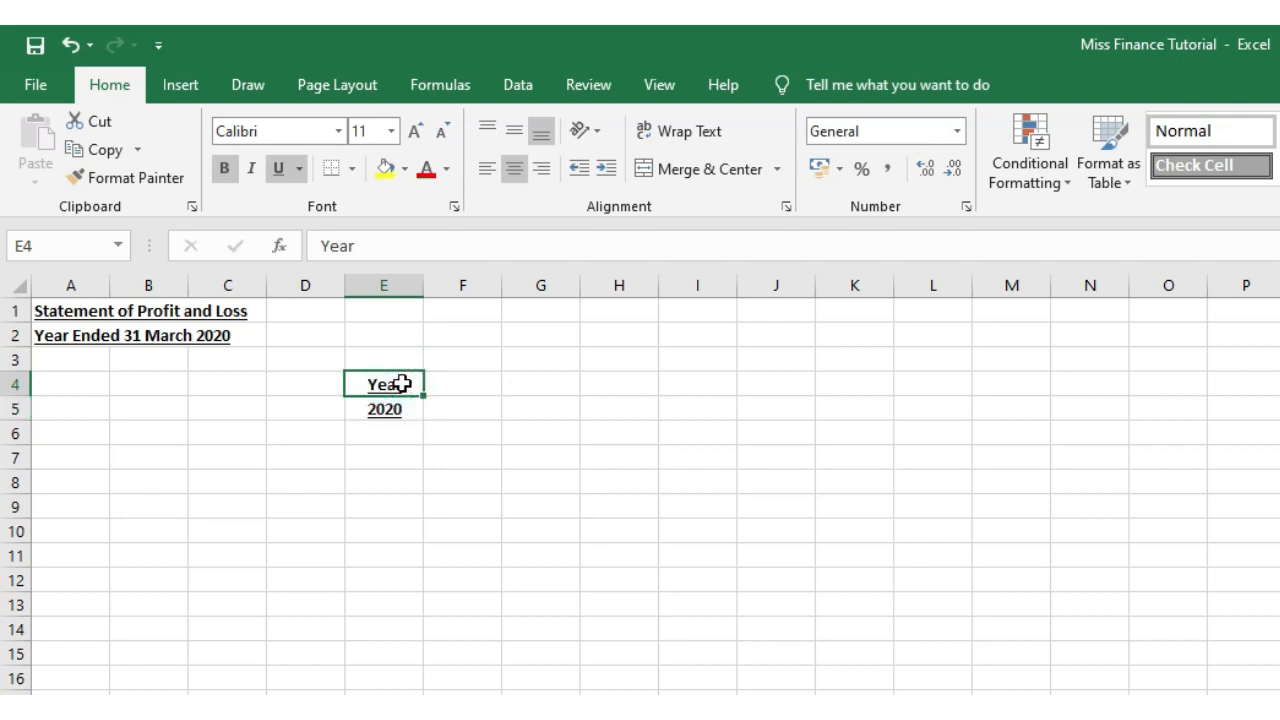
left_click(110, 152)
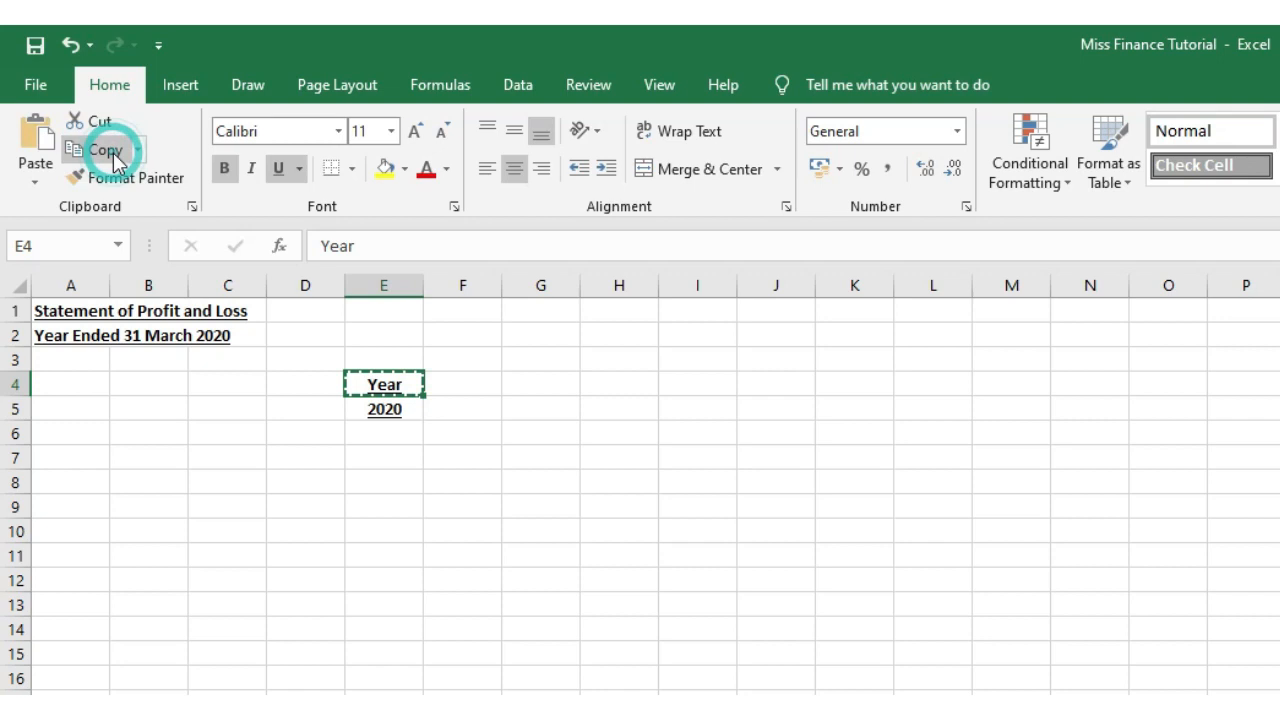
left_click(557, 388)
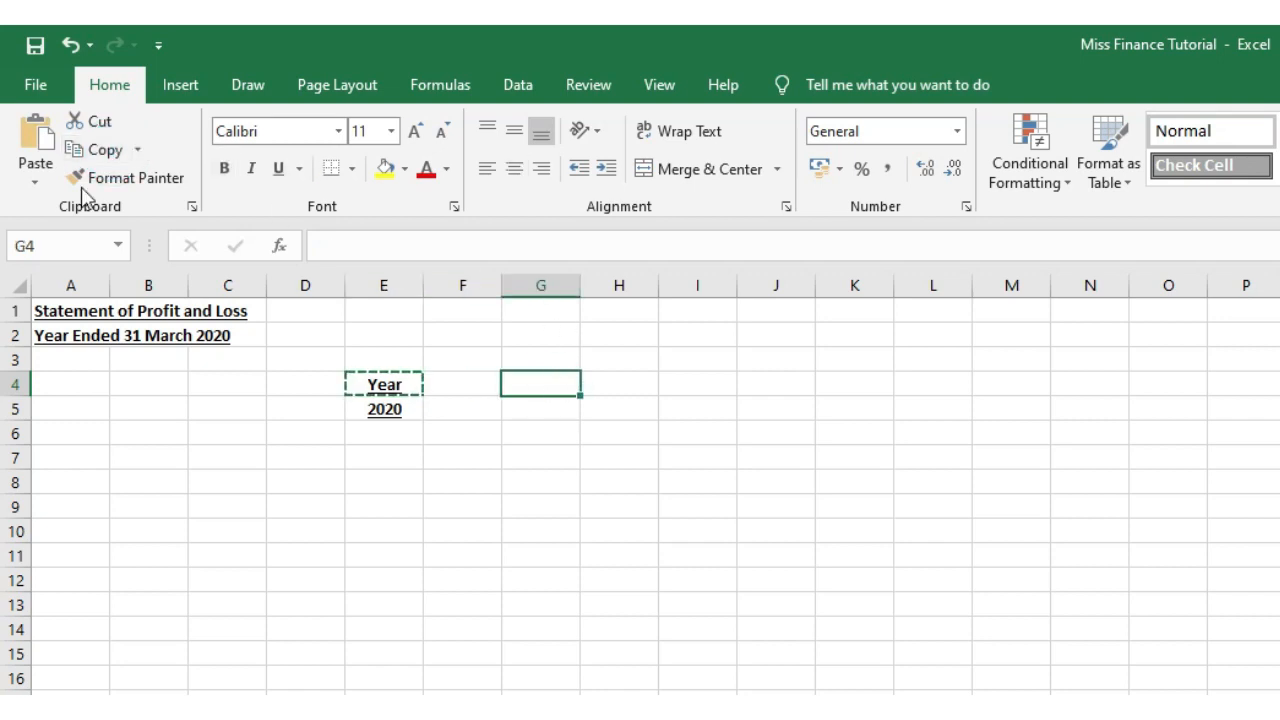
left_click(35, 136)
left_click(410, 413)
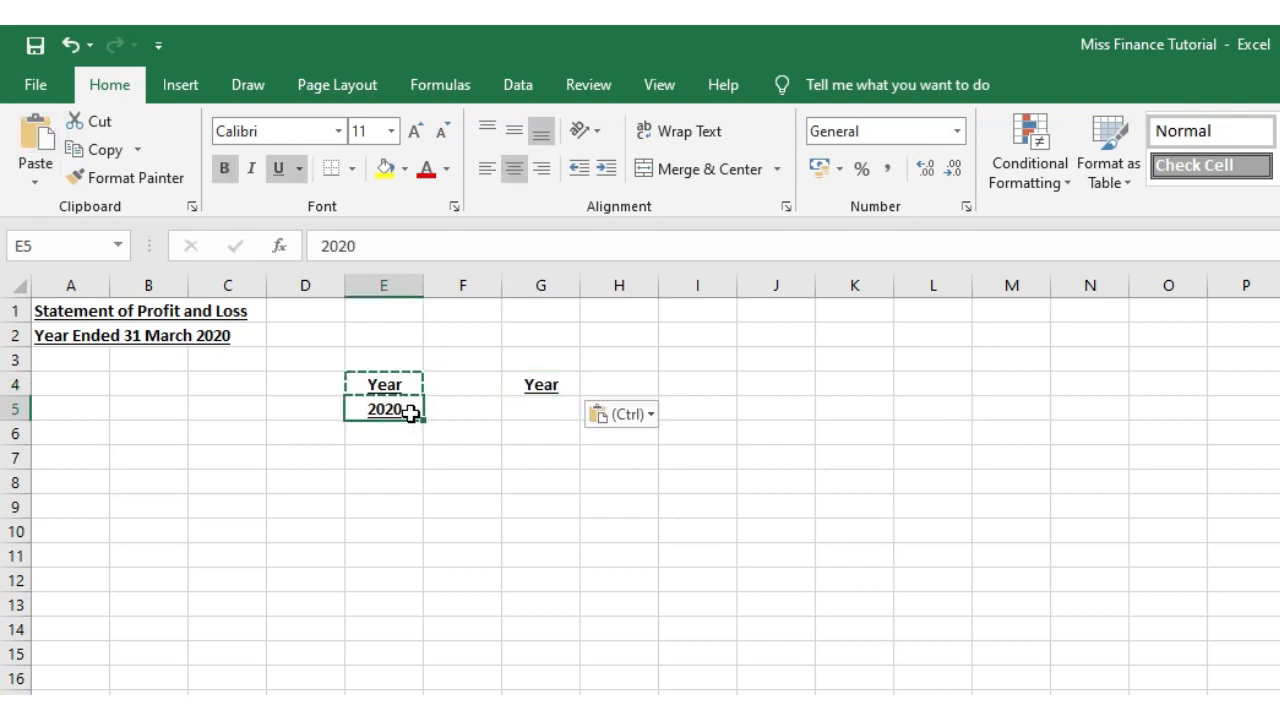
key("ctrl+z")
- Copy the Year heading from E4 into G4
left_click(383, 385)
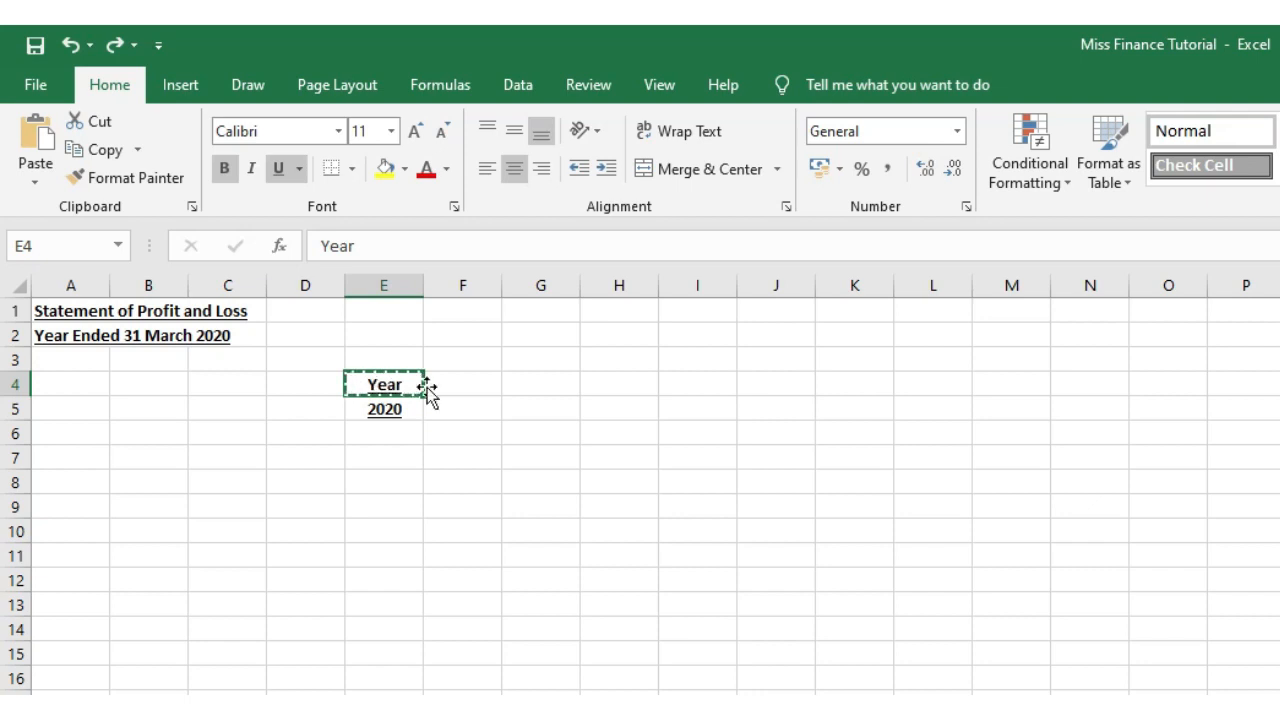
left_click(525, 386)
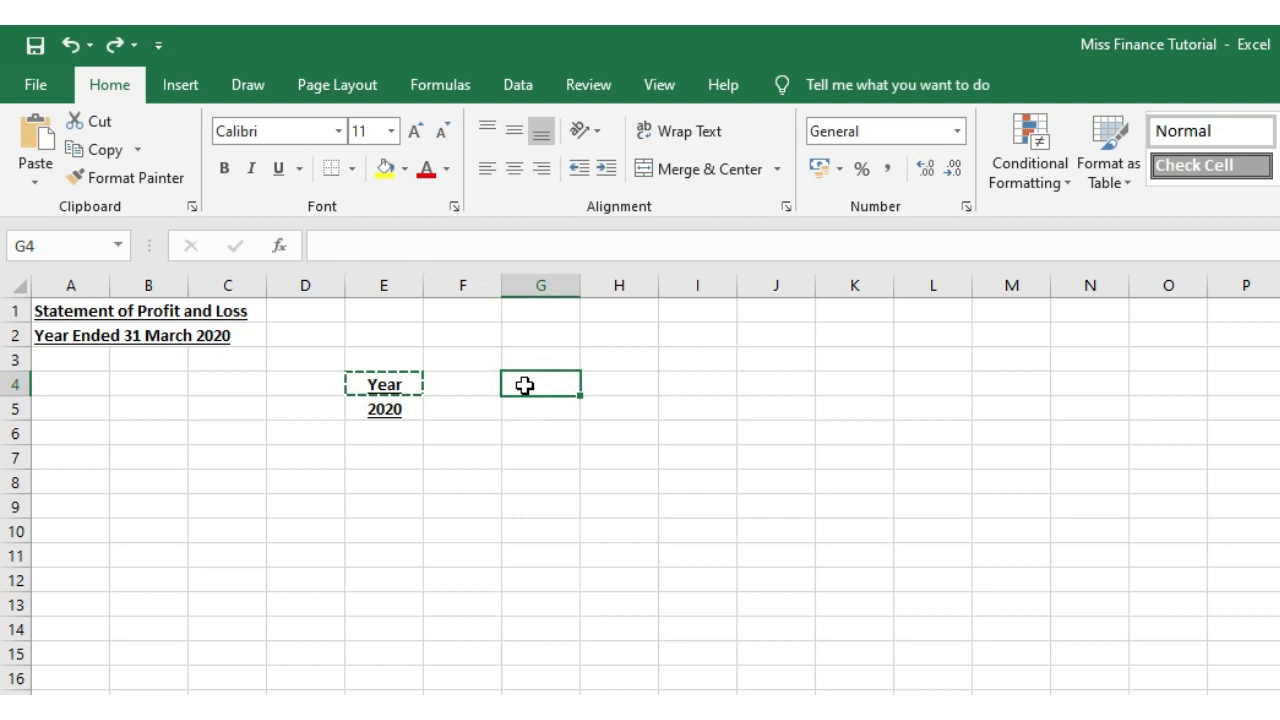
key("ctrl+v")
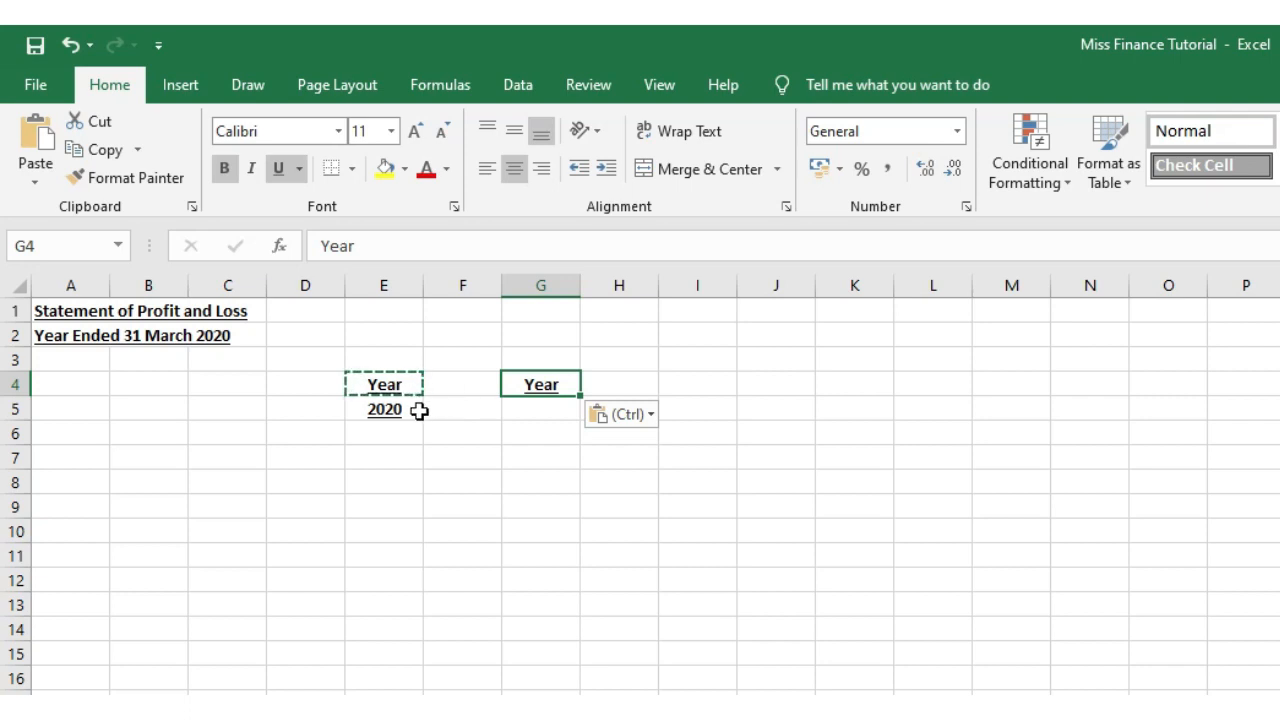
key("Escape")
- Enter the formula =E5-1 in G5 for the prior year
left_click(557, 411)
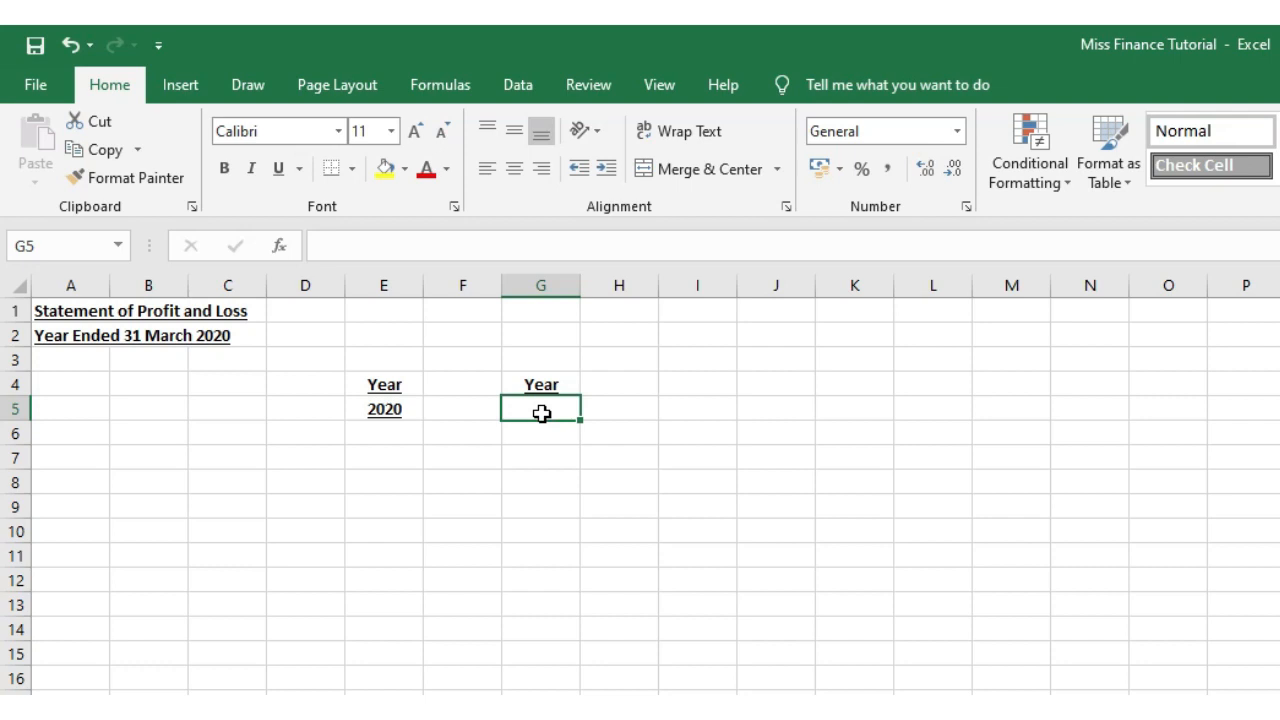
type("-")
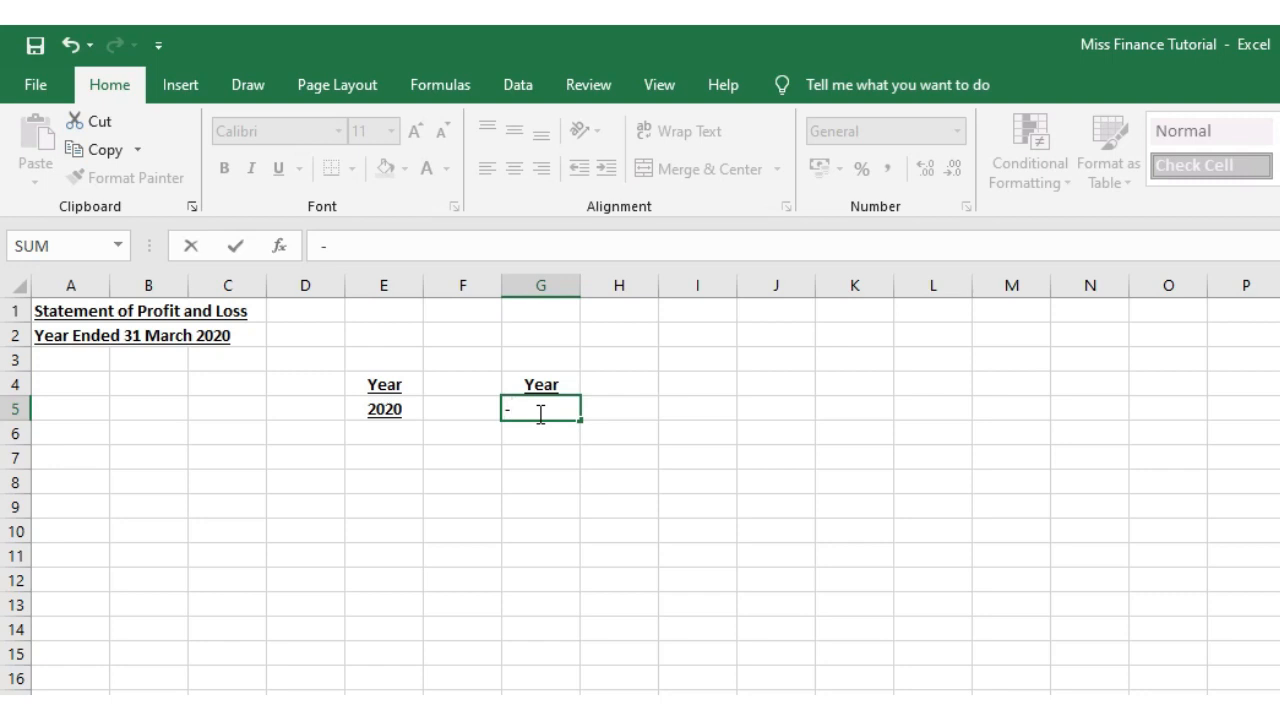
key("Escape")
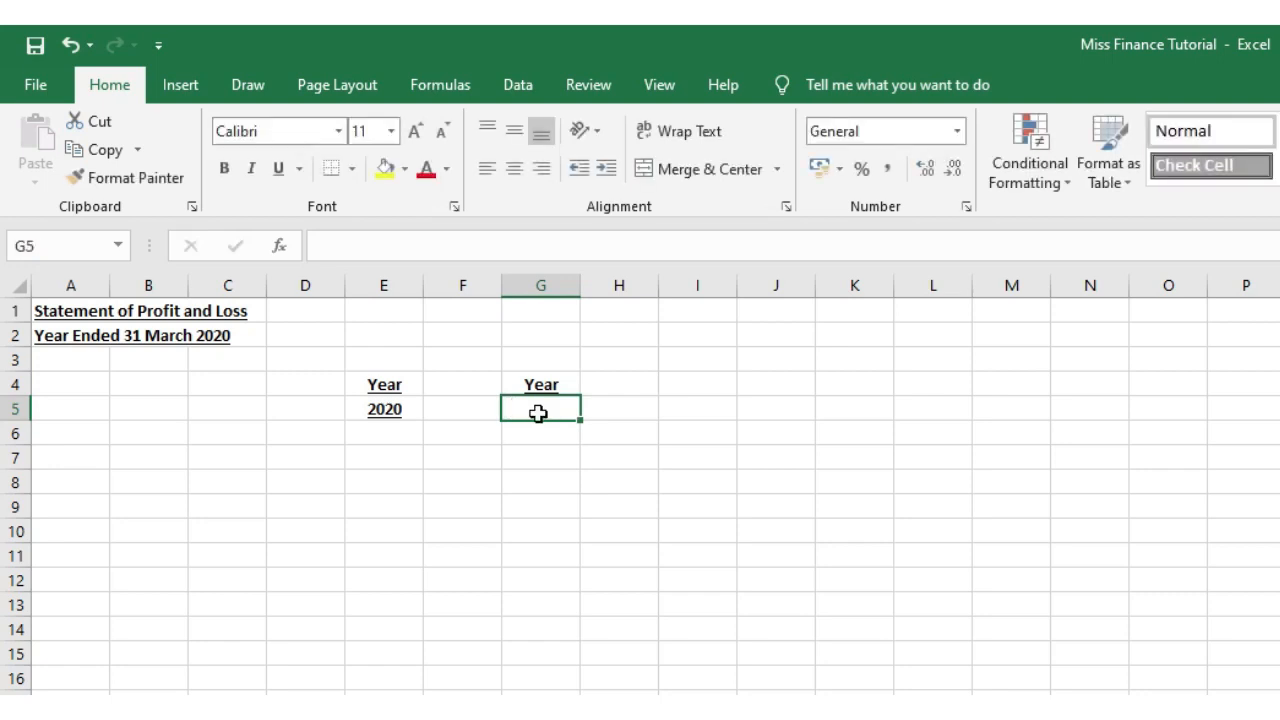
type("=")
left_click(409, 409)
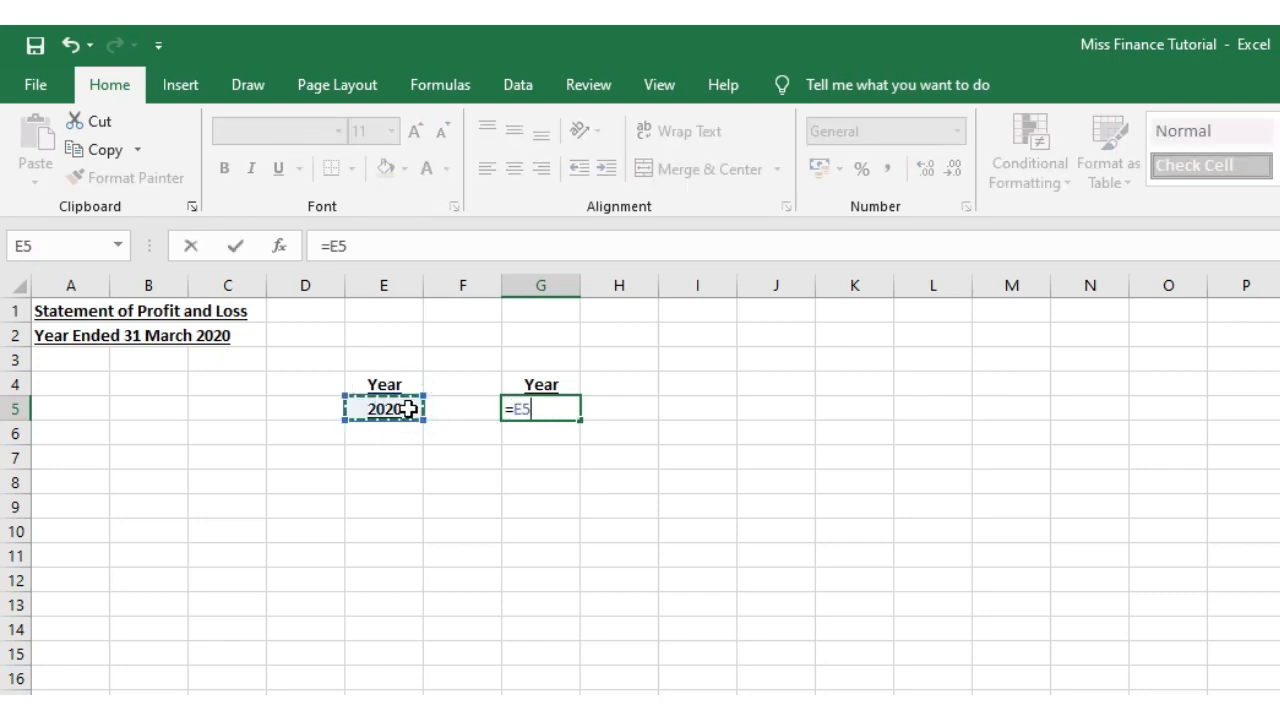
type("-1")
key("Return")
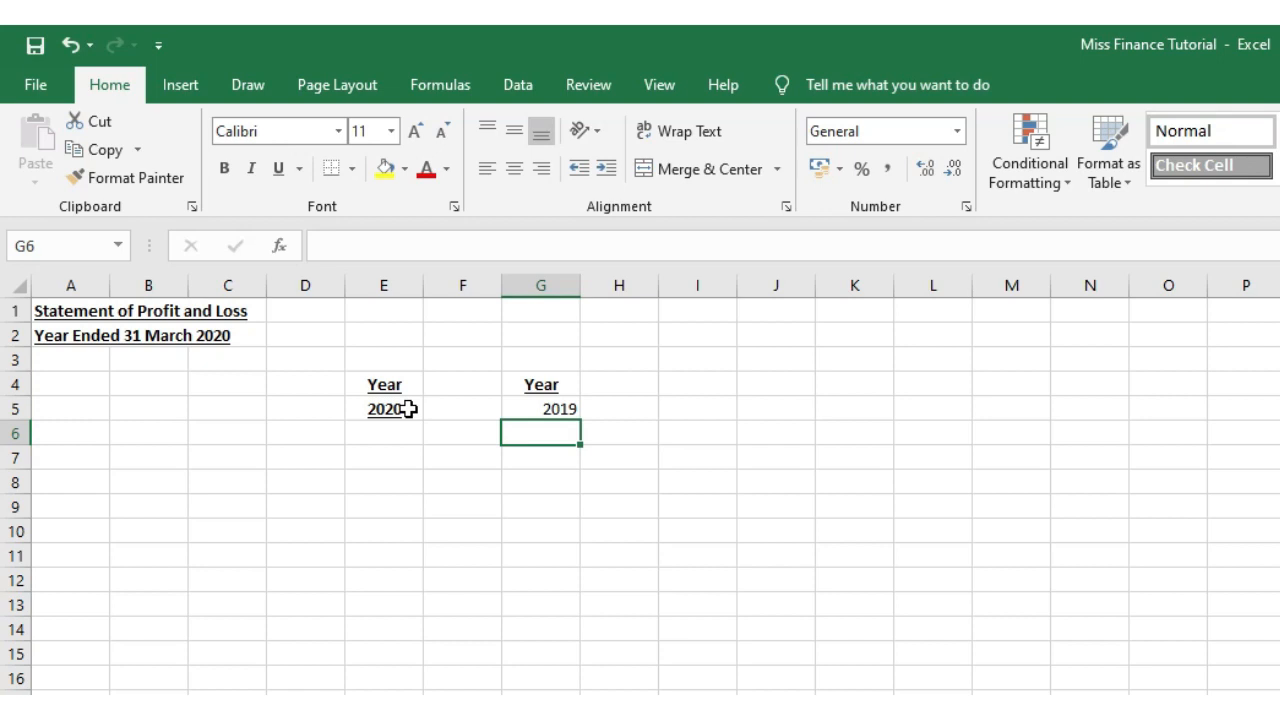
- Copy the formatting of the year in E5 onto G5 with Format Painter
left_click(408, 409)
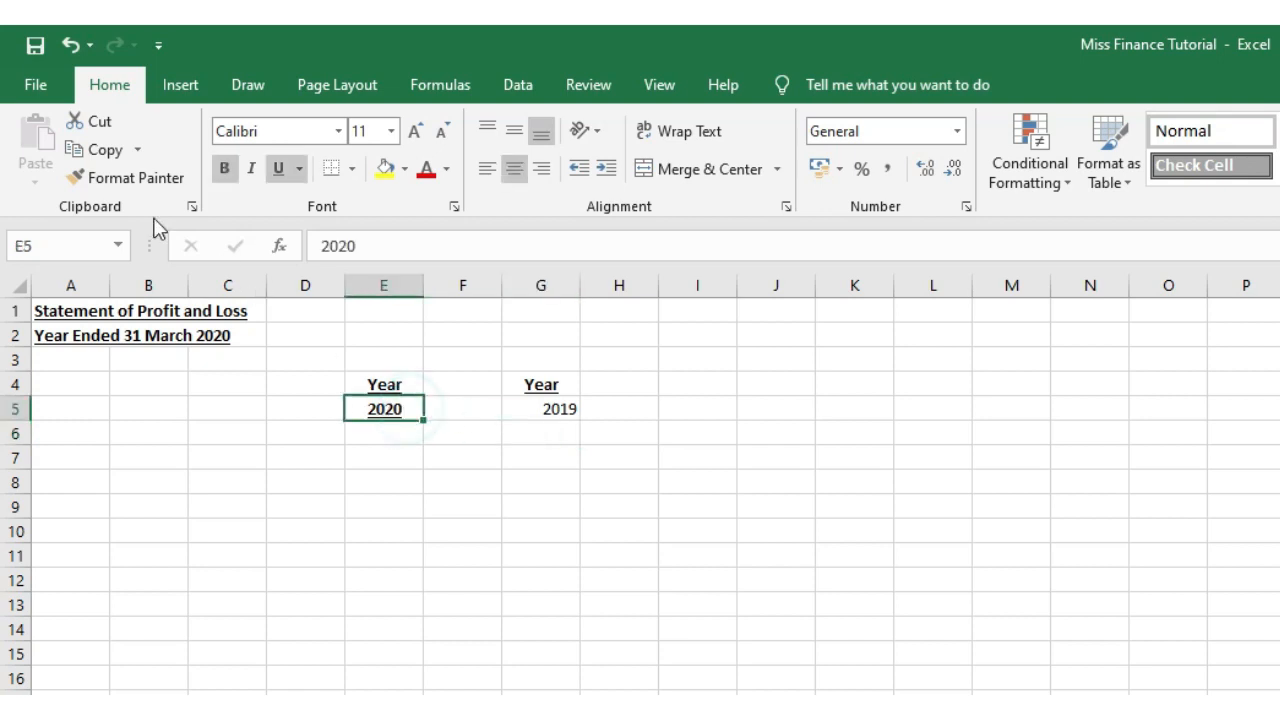
left_click(127, 180)
left_click(546, 412)
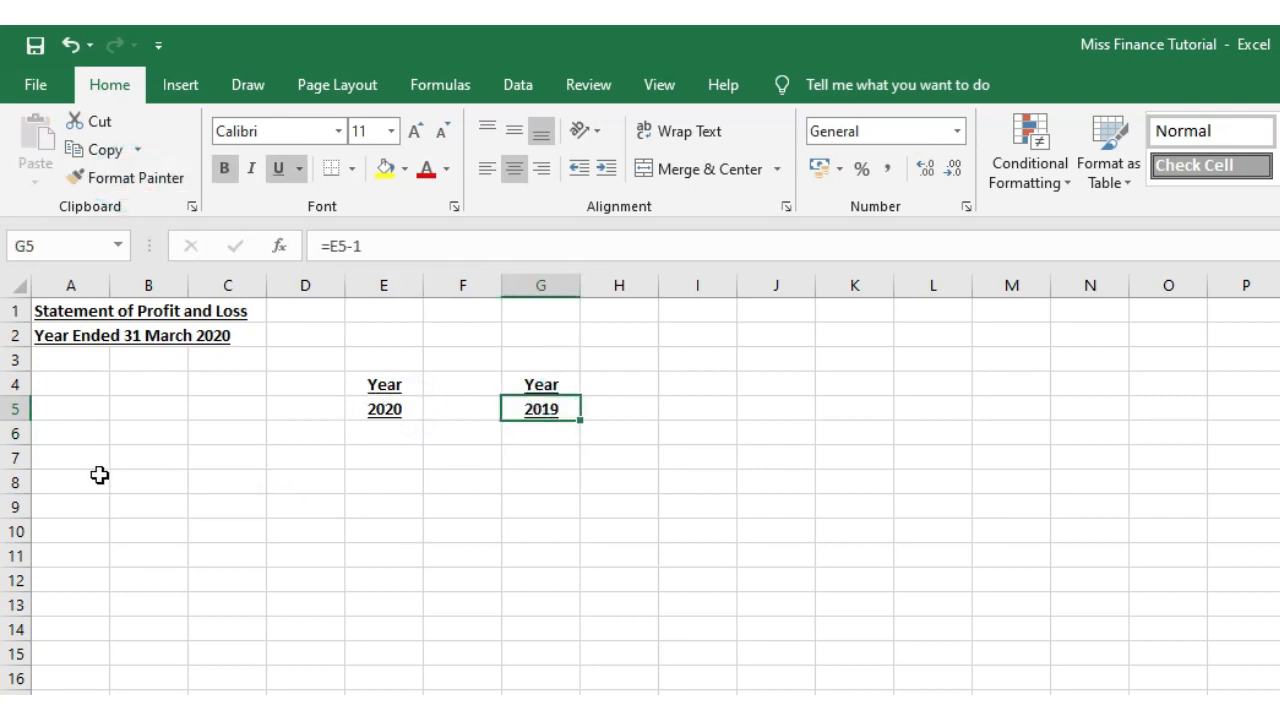
- Enter the row labels Revenue, Cost of Sales and Gross Margin in A7:A9
left_click(66, 458)
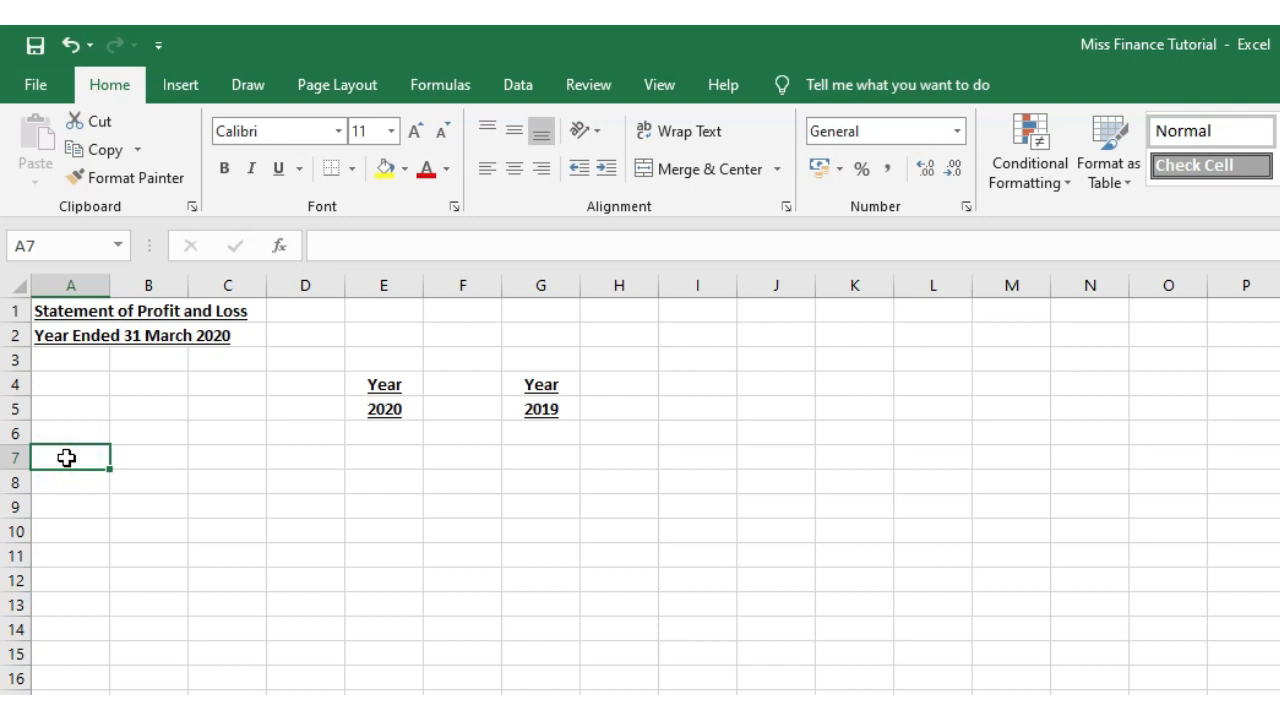
type("Revenue")
key("Return")
type("Cost of Sales")
key("Return")
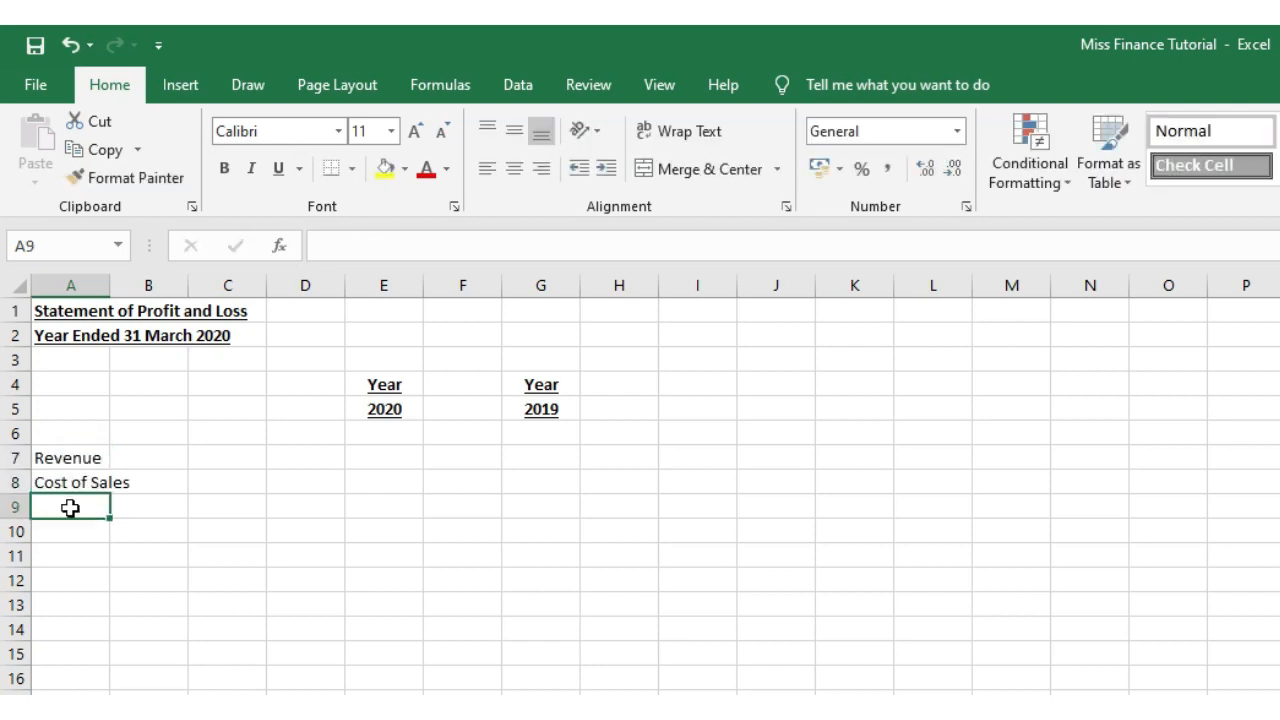
type("Gross Margin")
key("Return")
- Leave row 10 blank and enter "Admin expenses:", Stationery, Telephone costs and Staff costs in A11:A14
key("Return")
type("Admin ")
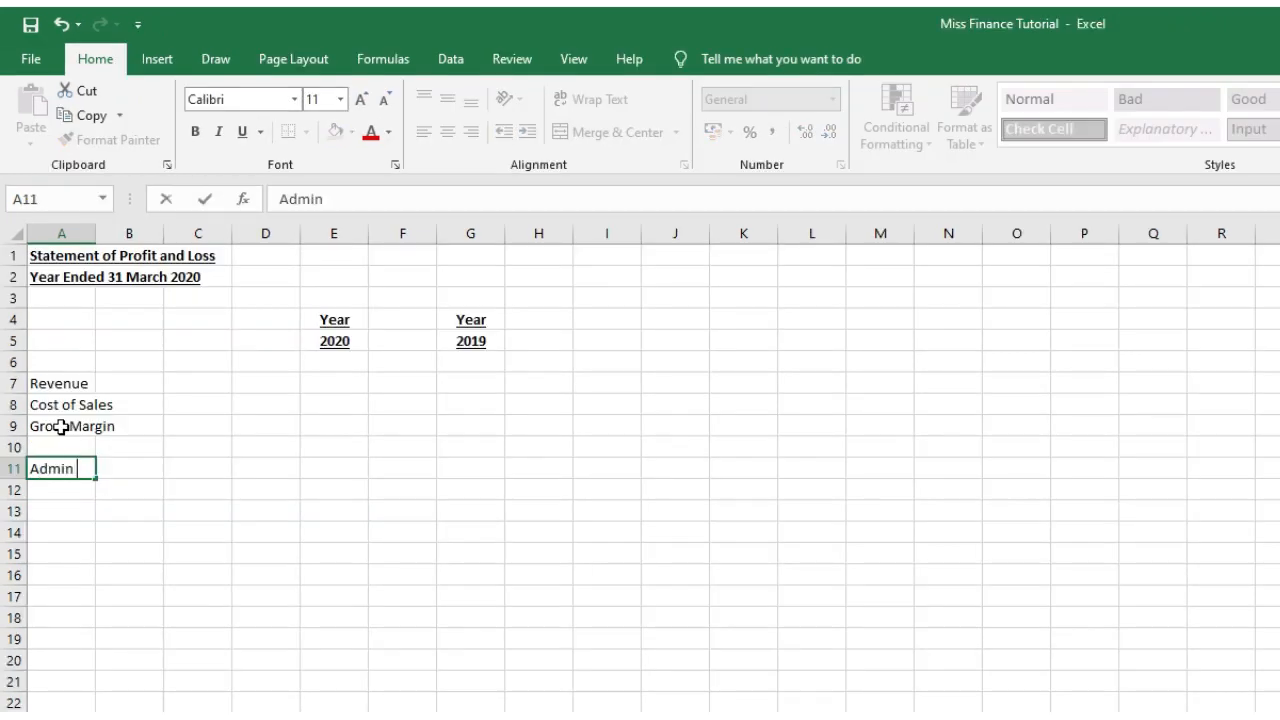
type("expenses:")
key("Return")
type("Stationery")
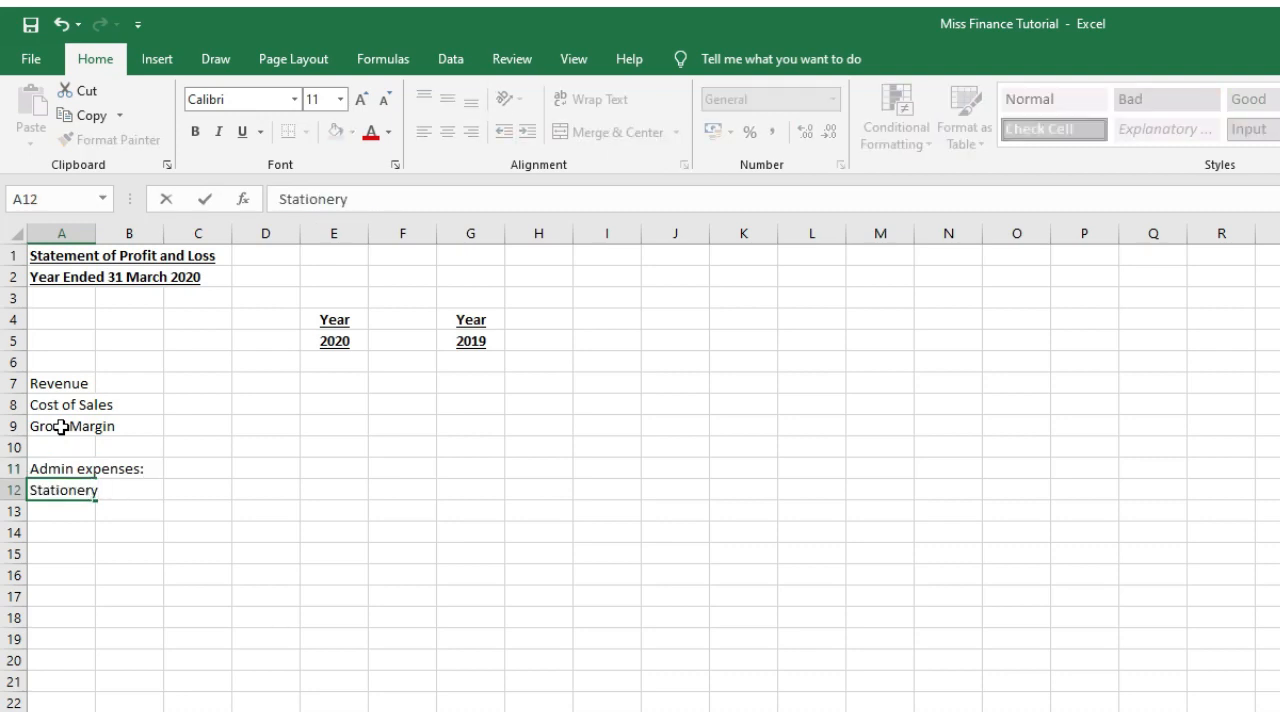
key("Return")
type("Telephone costs")
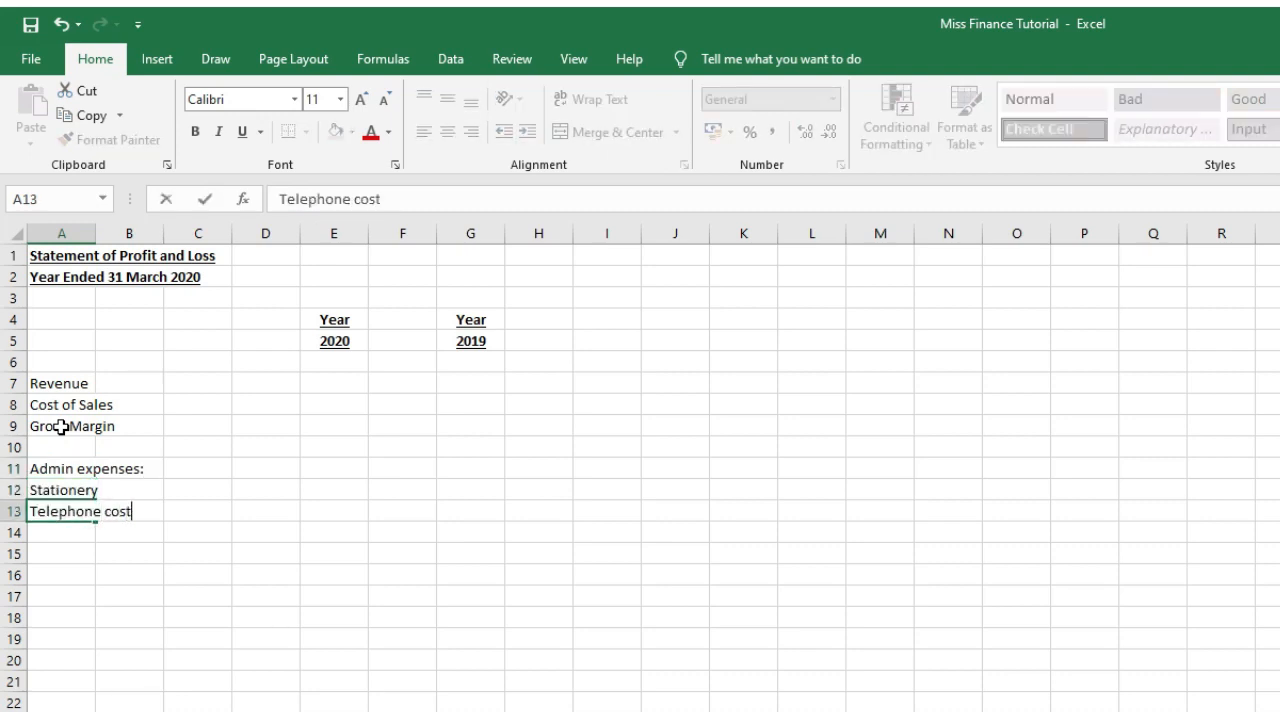
key("Return")
type("Staff costs")
key("Return")
key("Return")
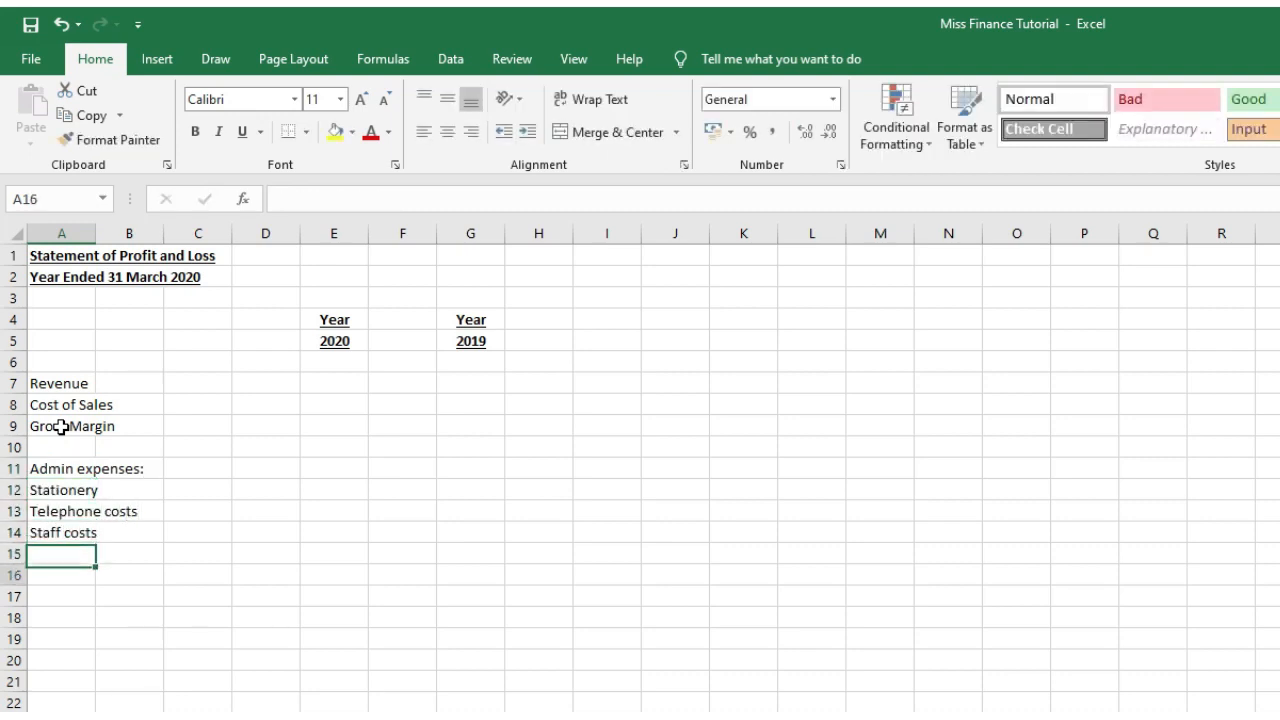
- Enter the labels Total Admin expenses in A16 and Total Operating Profit in A18, and 100 as the 2020 revenue in E7
type("Total Admin expenses")
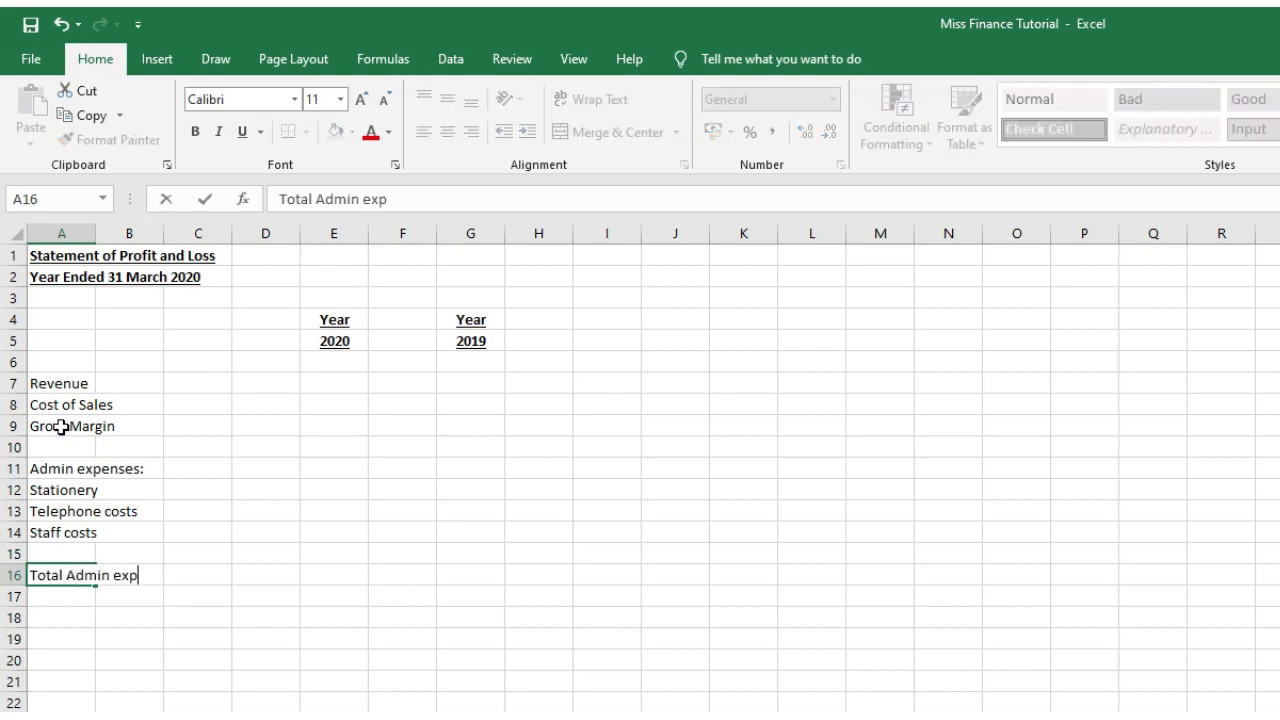
key("Return")
key("Return")
type("Total operating profi")
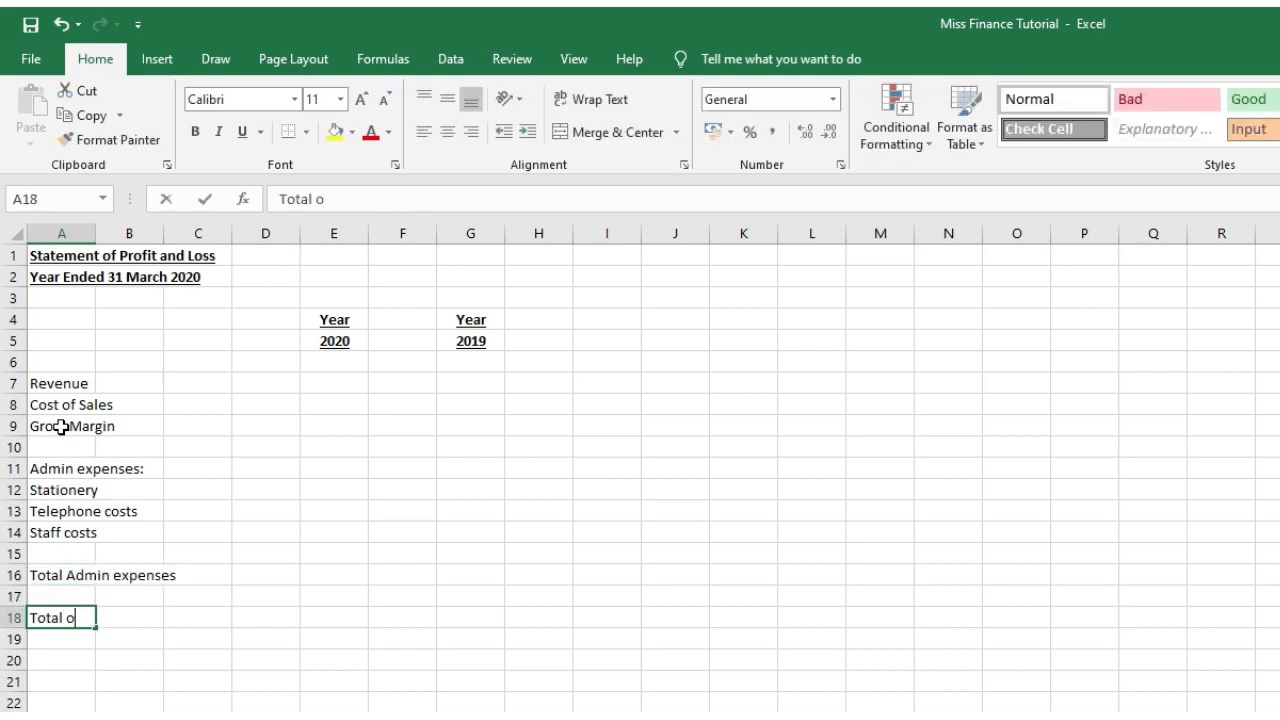
key("BackSpace")
key("BackSpace")
key("BackSpace")
key("BackSpace")
key("BackSpace")
key("BackSpace")
key("BackSpace")
key("BackSpace")
key("BackSpace")
key("BackSpace")
key("BackSpace")
key("BackSpace")
key("BackSpace")
key("BackSpace")
key("BackSpace")
type("Operating Profit")
key("Return")
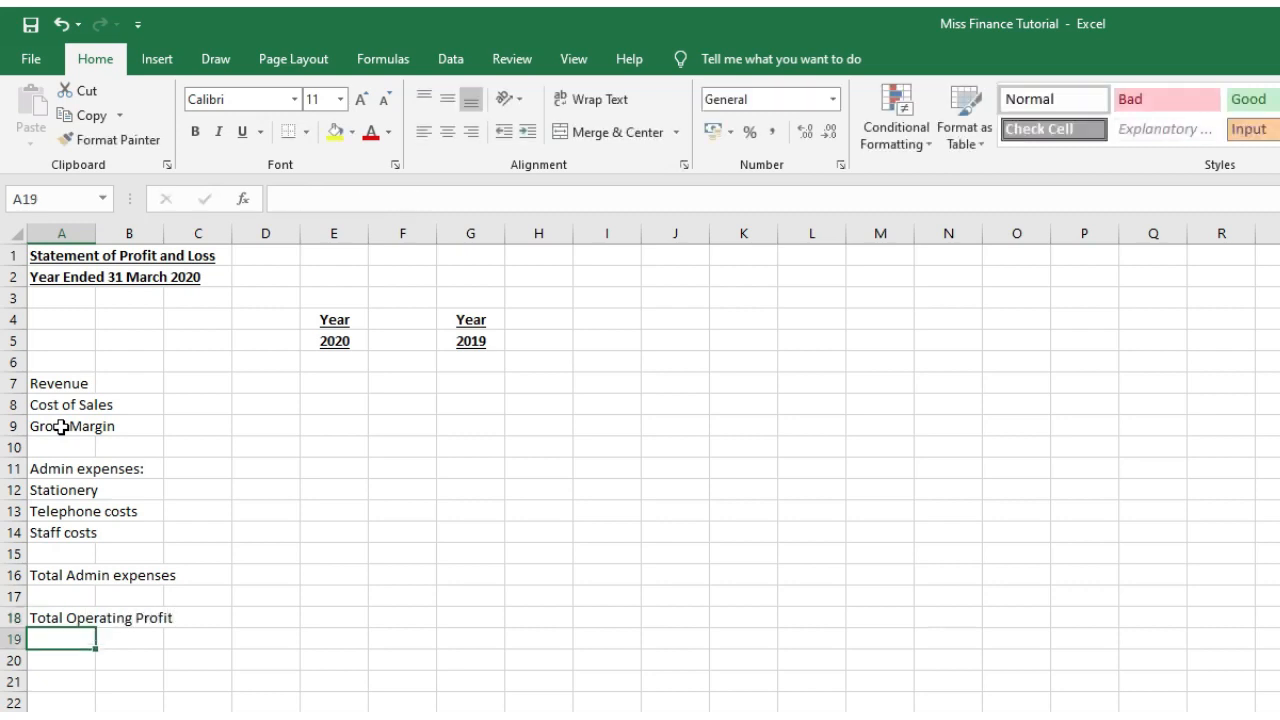
key("Return")
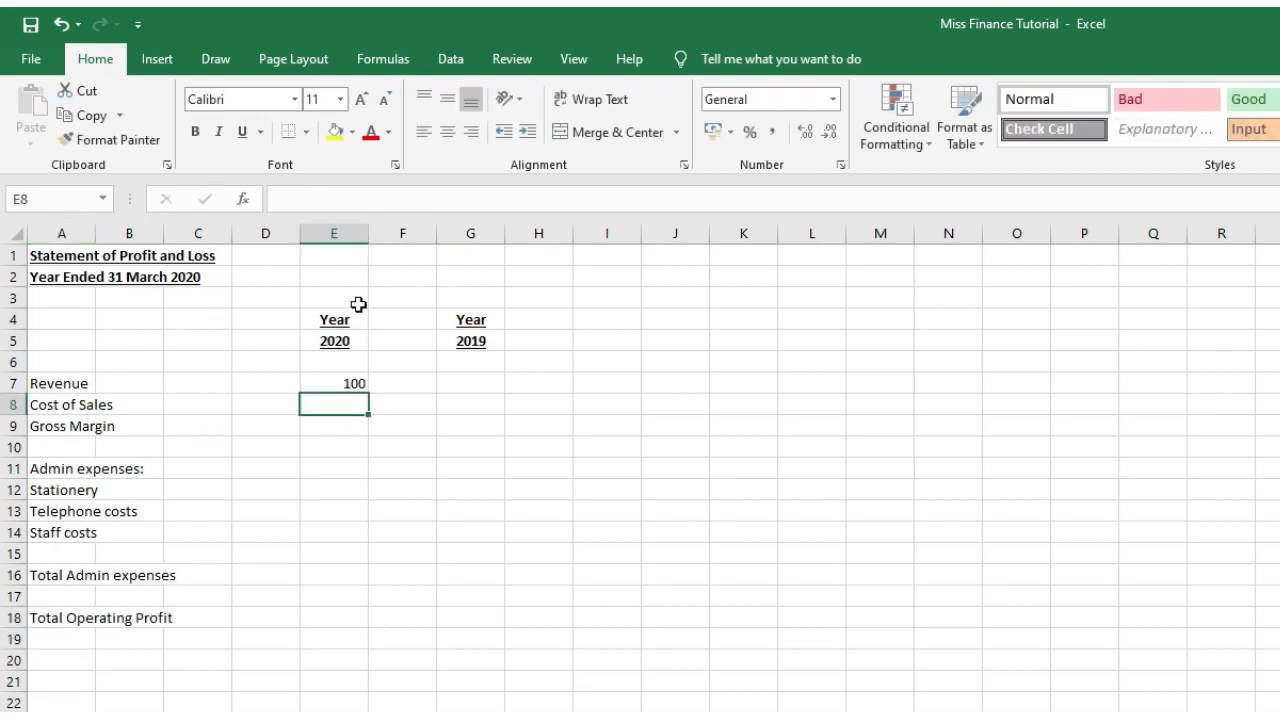
- Enter a centred, bold £ symbol in E3 above the 2020 heading and copy it to G3 above the 2019 heading
left_click(358, 303)
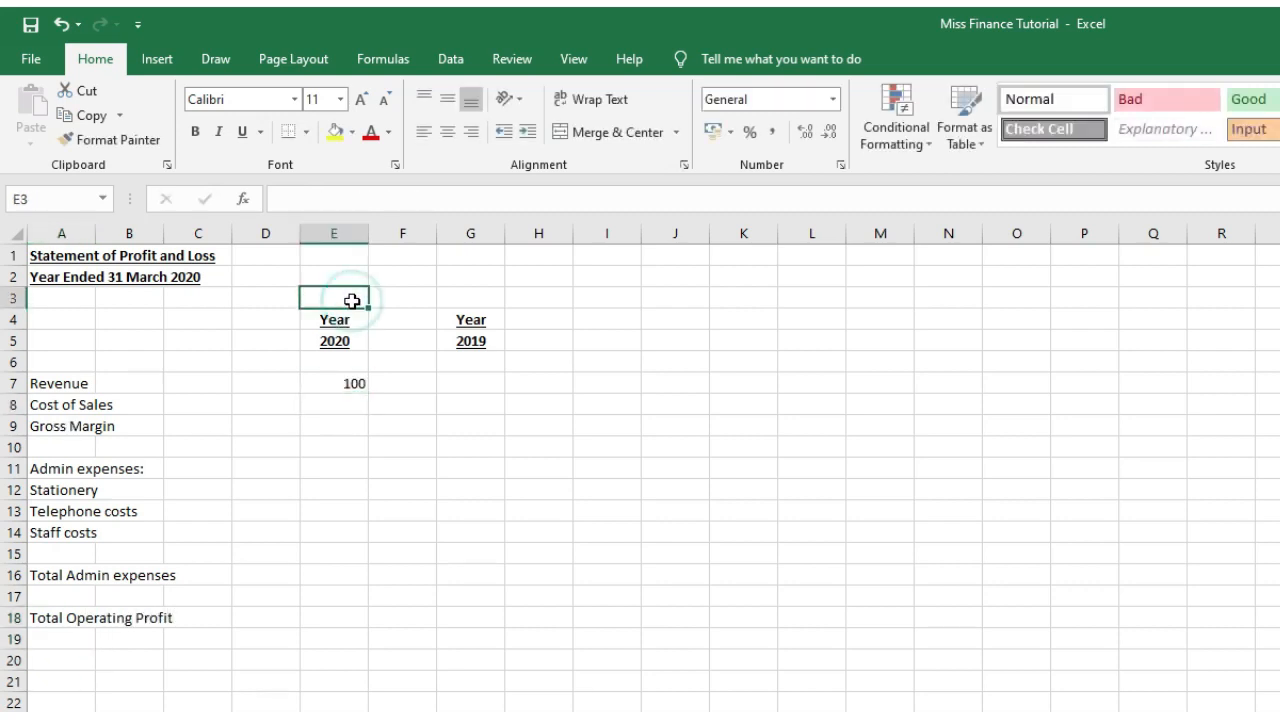
type("$")
key("BackSpace")
type("£")
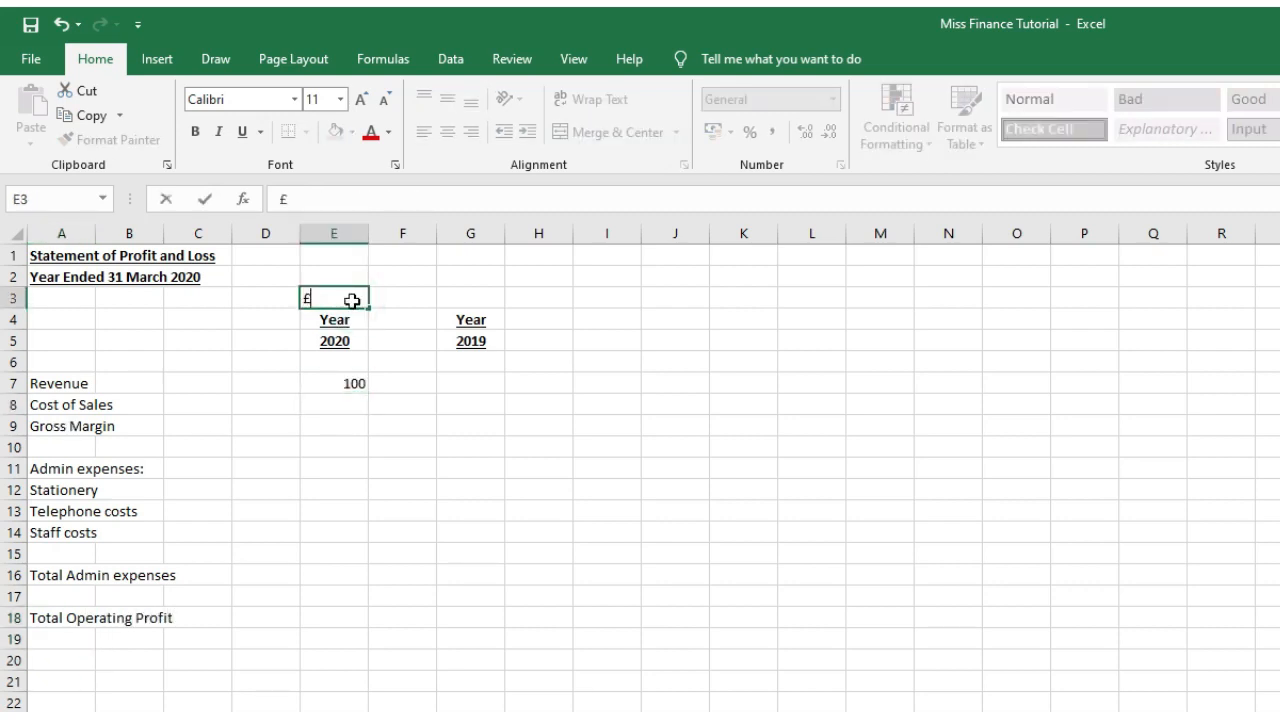
key("Tab")
left_click(352, 300)
left_click(447, 132)
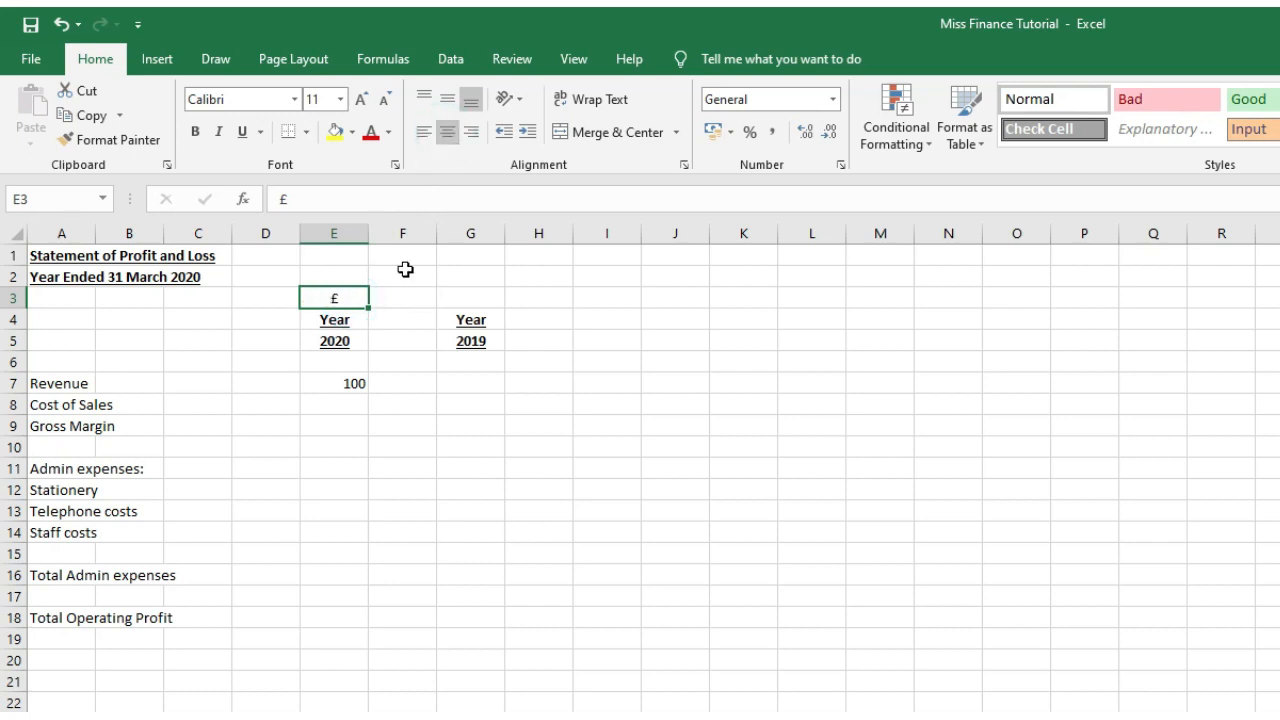
key("ctrl+b")
key("ctrl+c")
left_click(470, 298)
key("ctrl+v")
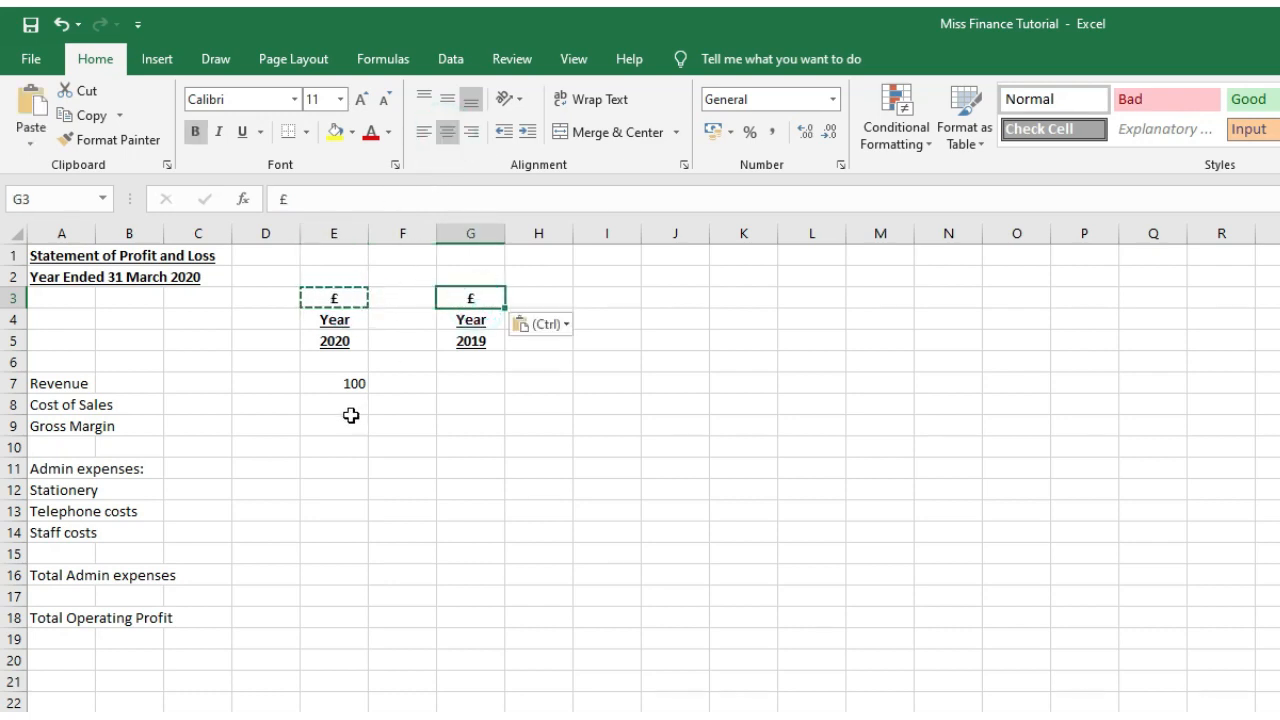
- Enter the formula =E7 in G7 for the 2019 revenue
left_click(347, 385)
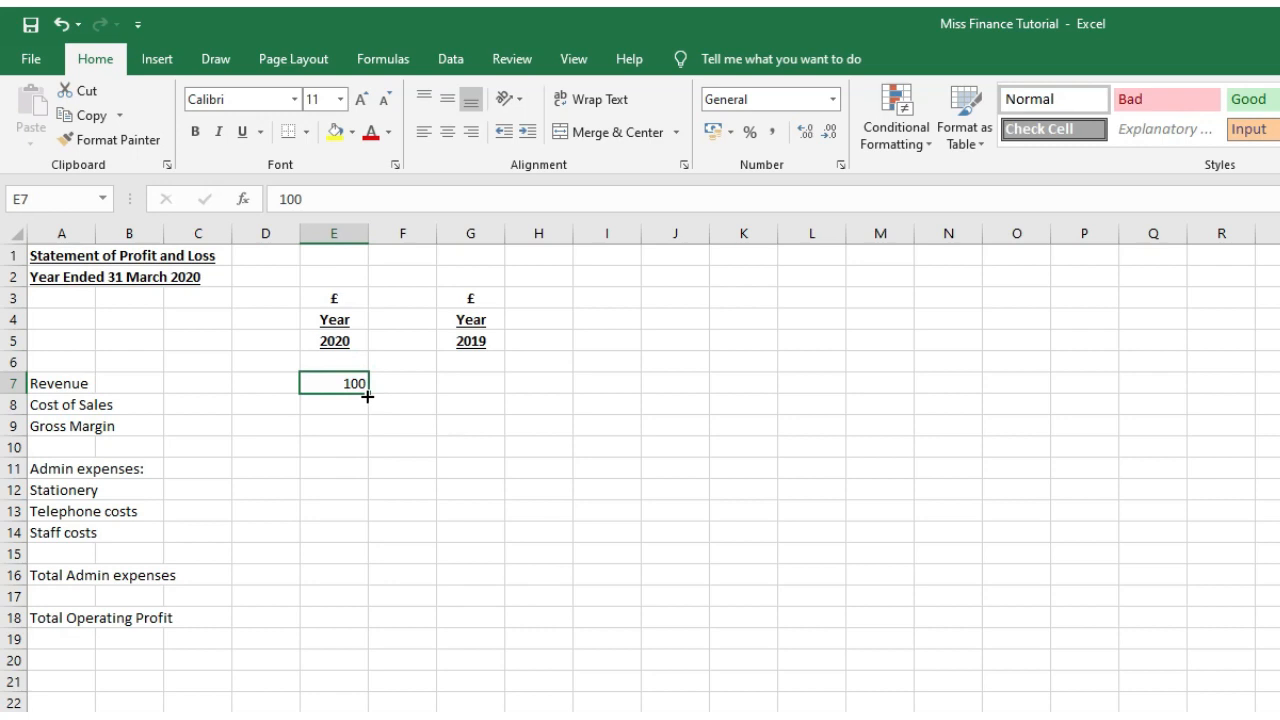
left_click(462, 382)
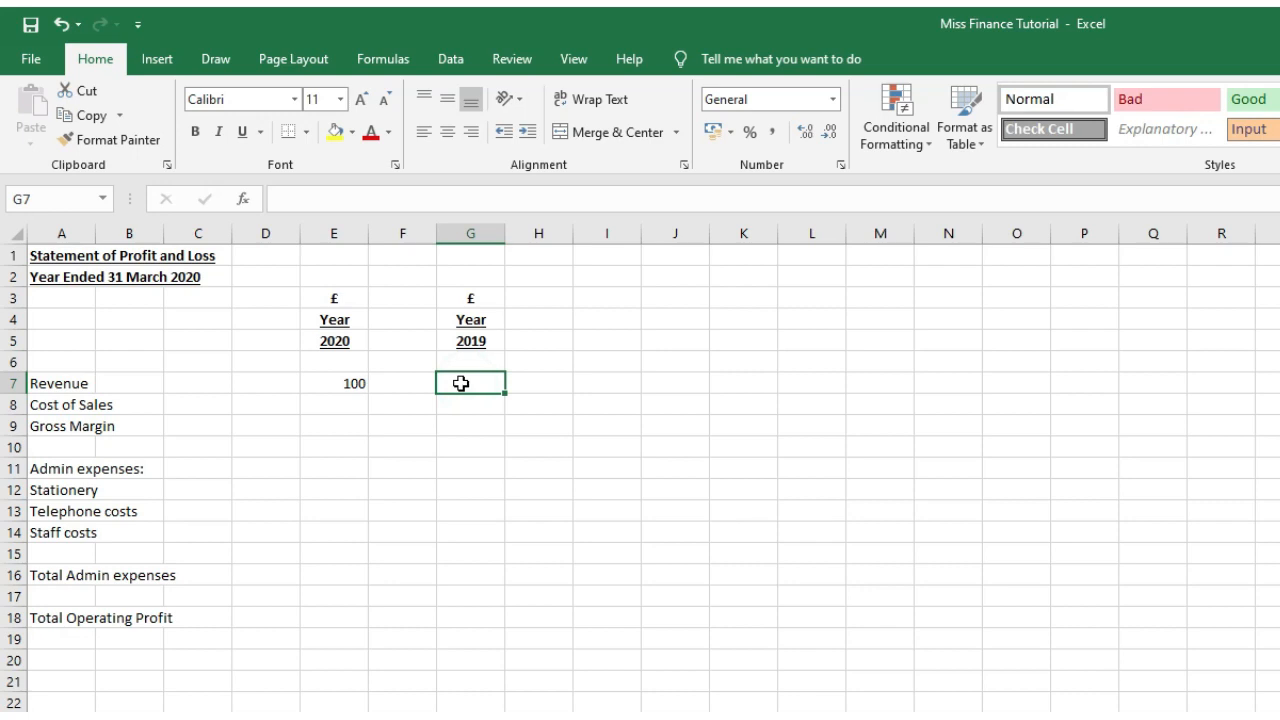
type("=")
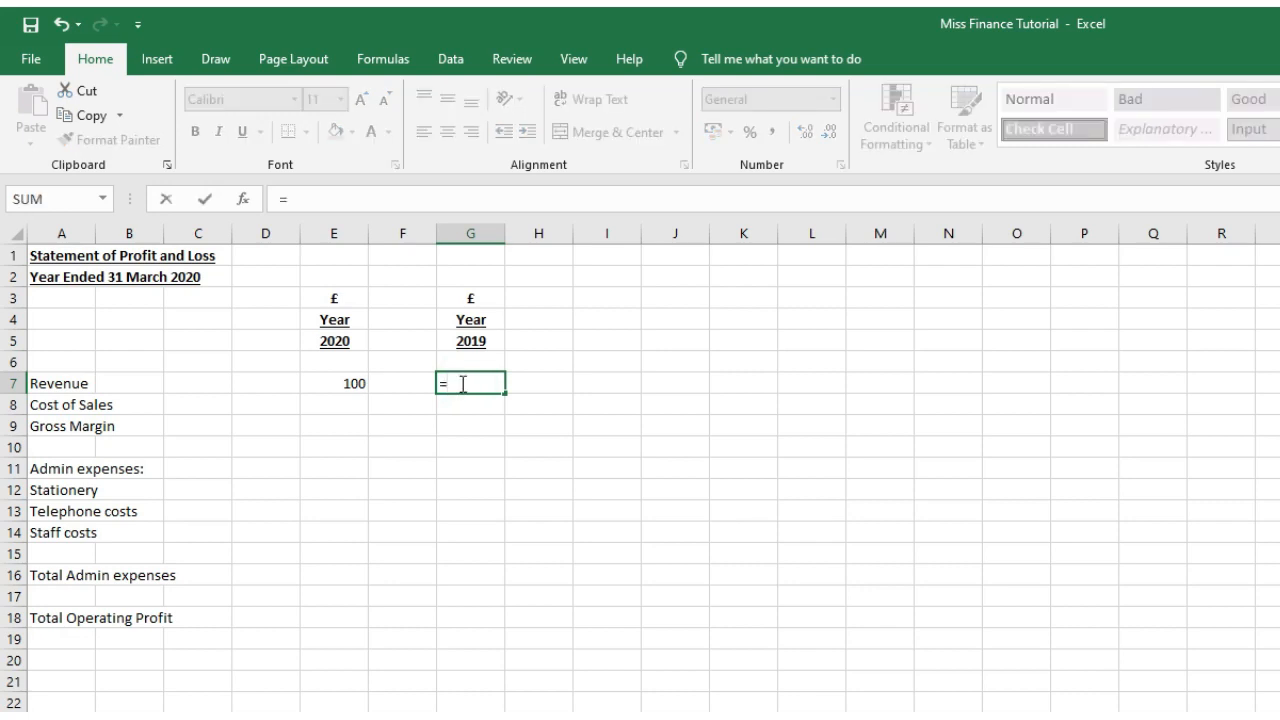
key("Left")
key("Left")
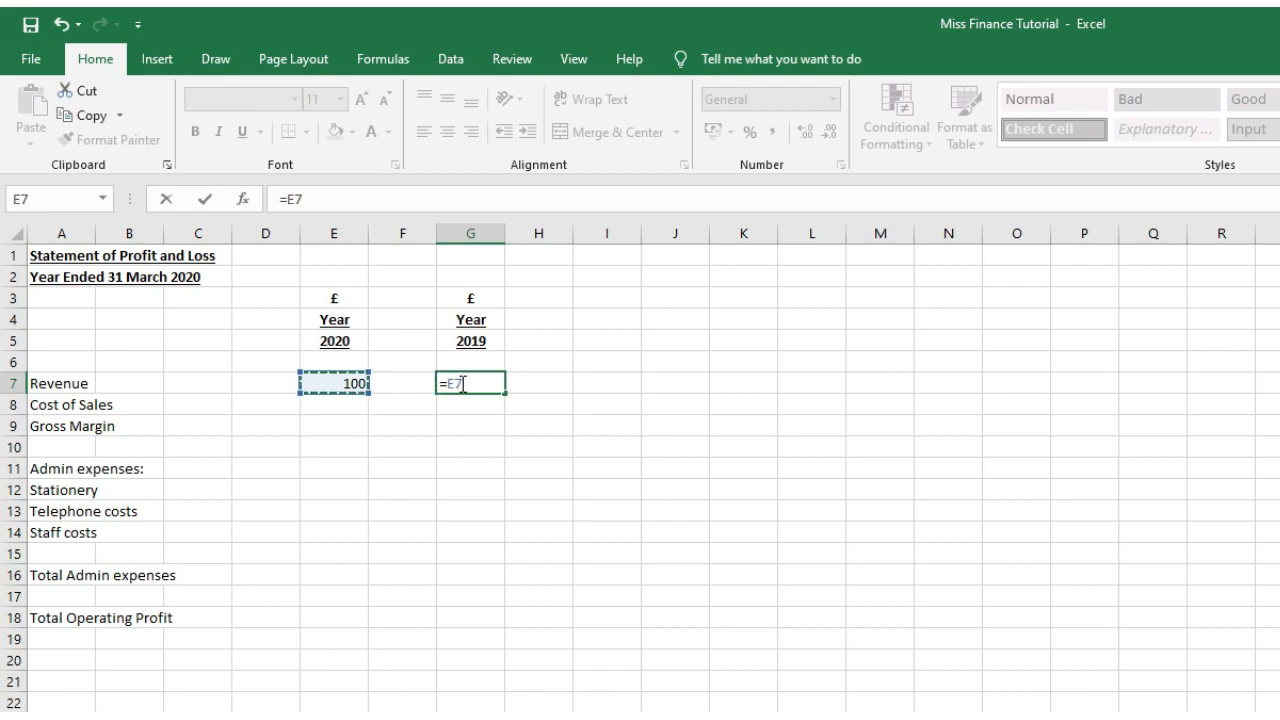
key("Return")
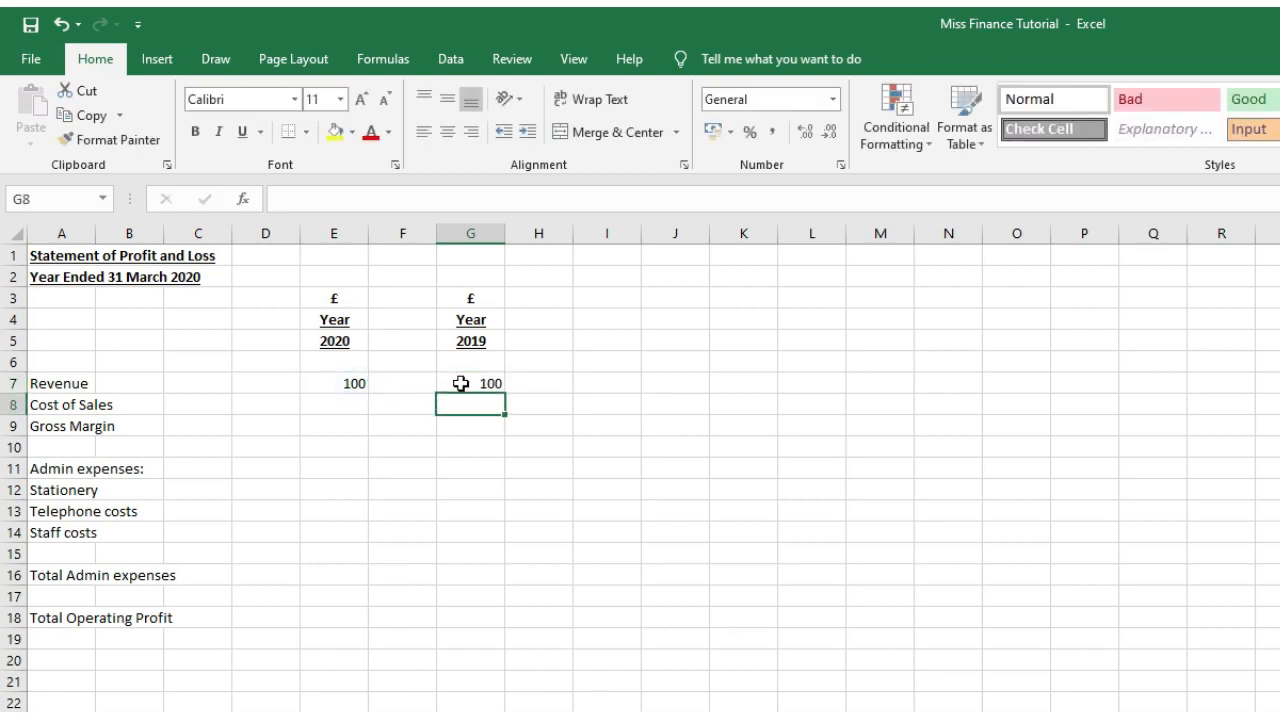
- Enter the Cost of Sales figures, -10 in E8 for 2020 and -15 in G8 for 2019
left_click(349, 405)
type("-")
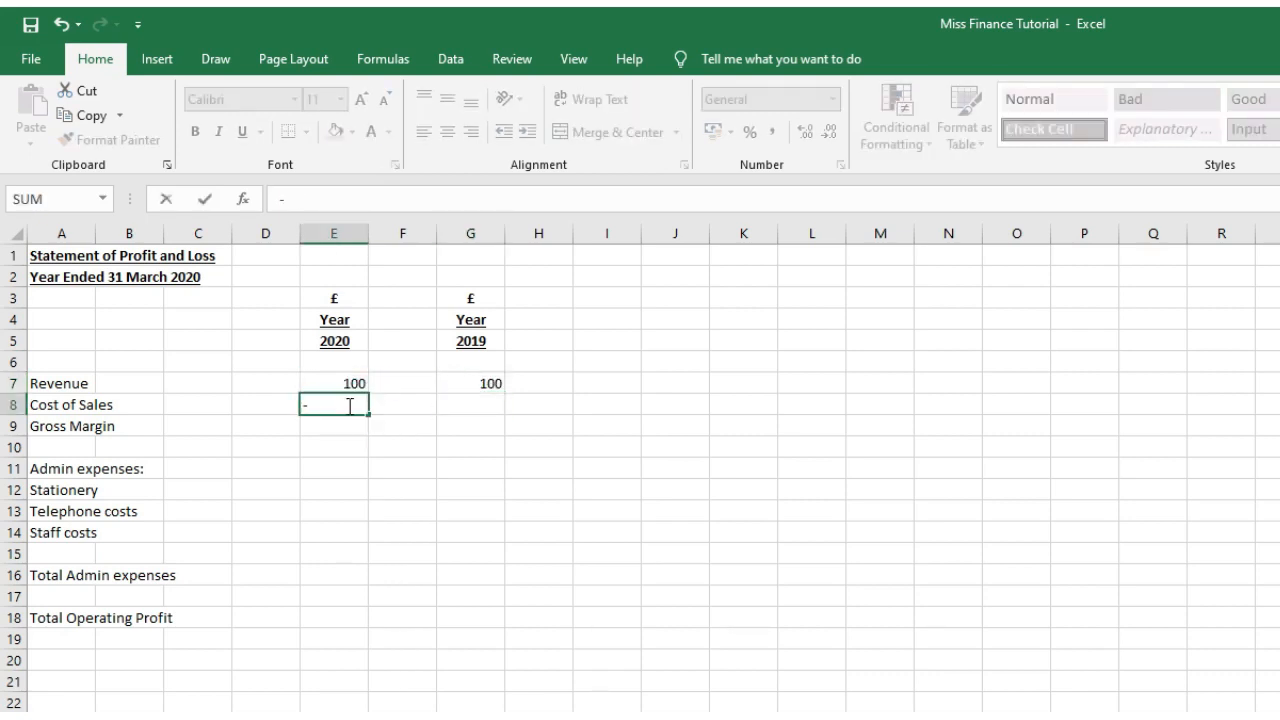
type("10")
key("Tab")
key("Tab")
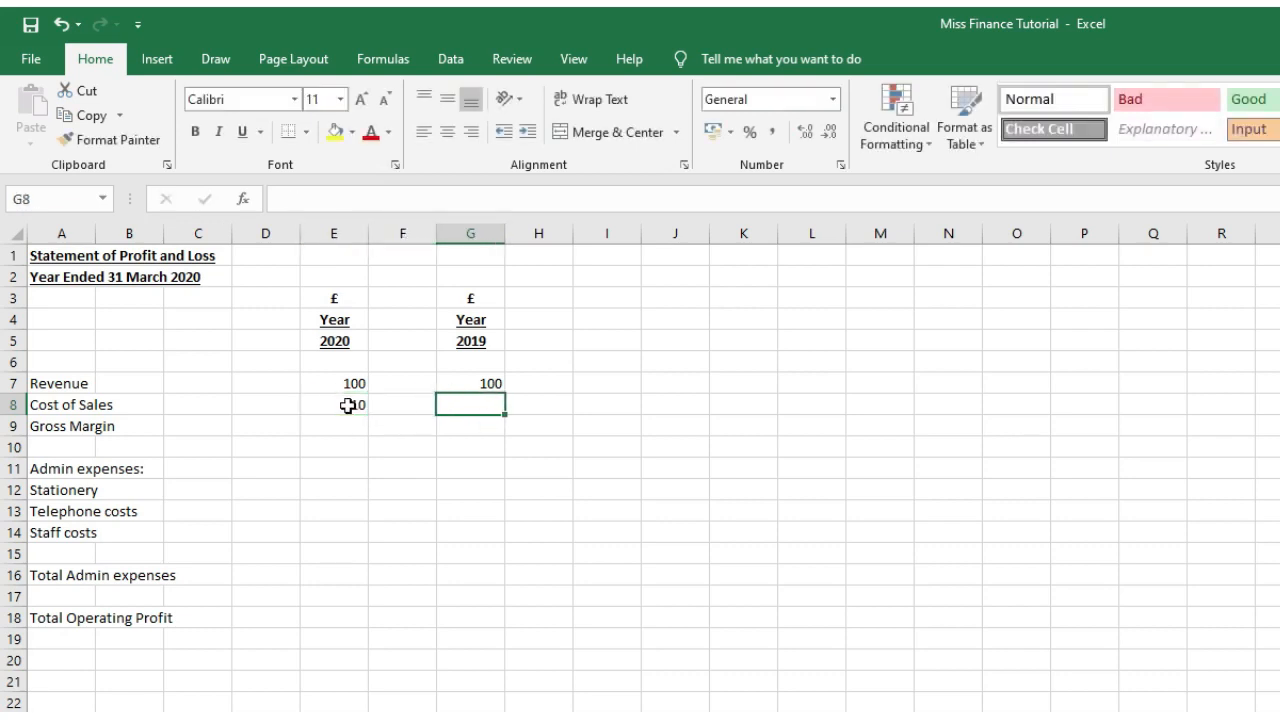
type("-15")
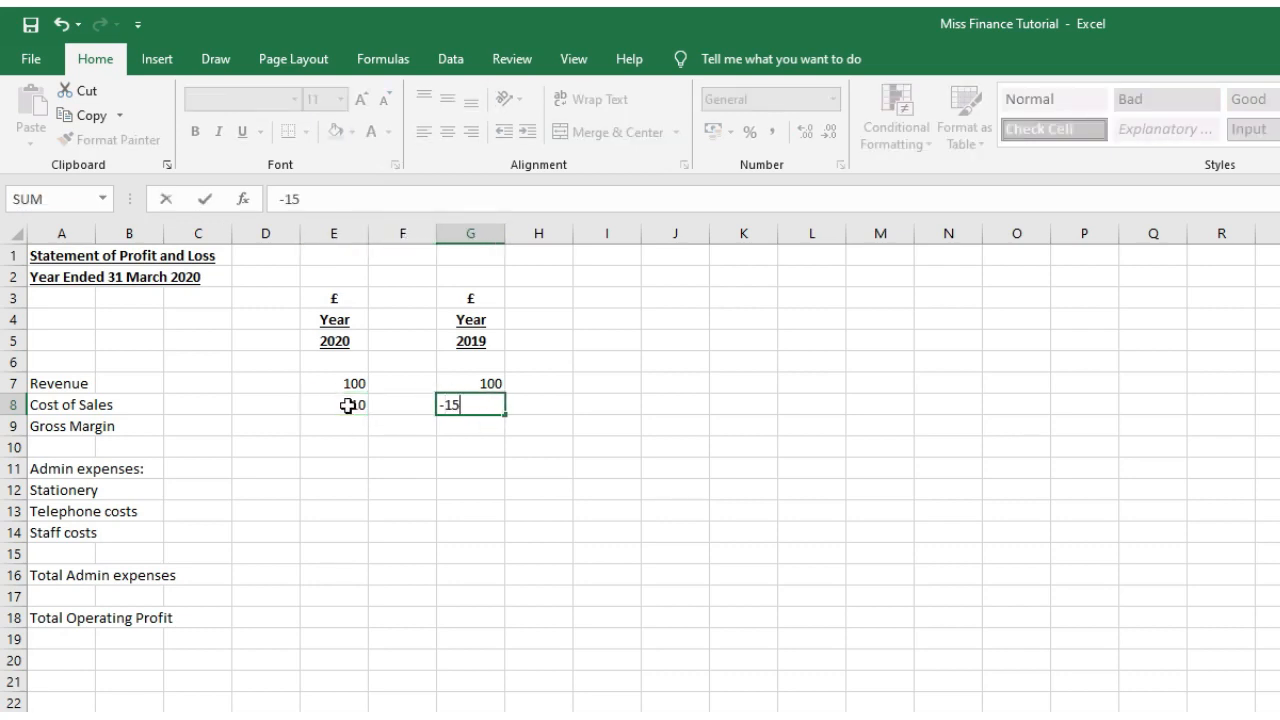
key("Return")
- Calculate Gross Margin for both years with AutoSum, using =SUM(E7:E8) in E9 and =SUM(G7:G8) in G9
key("Left")
key("Left")
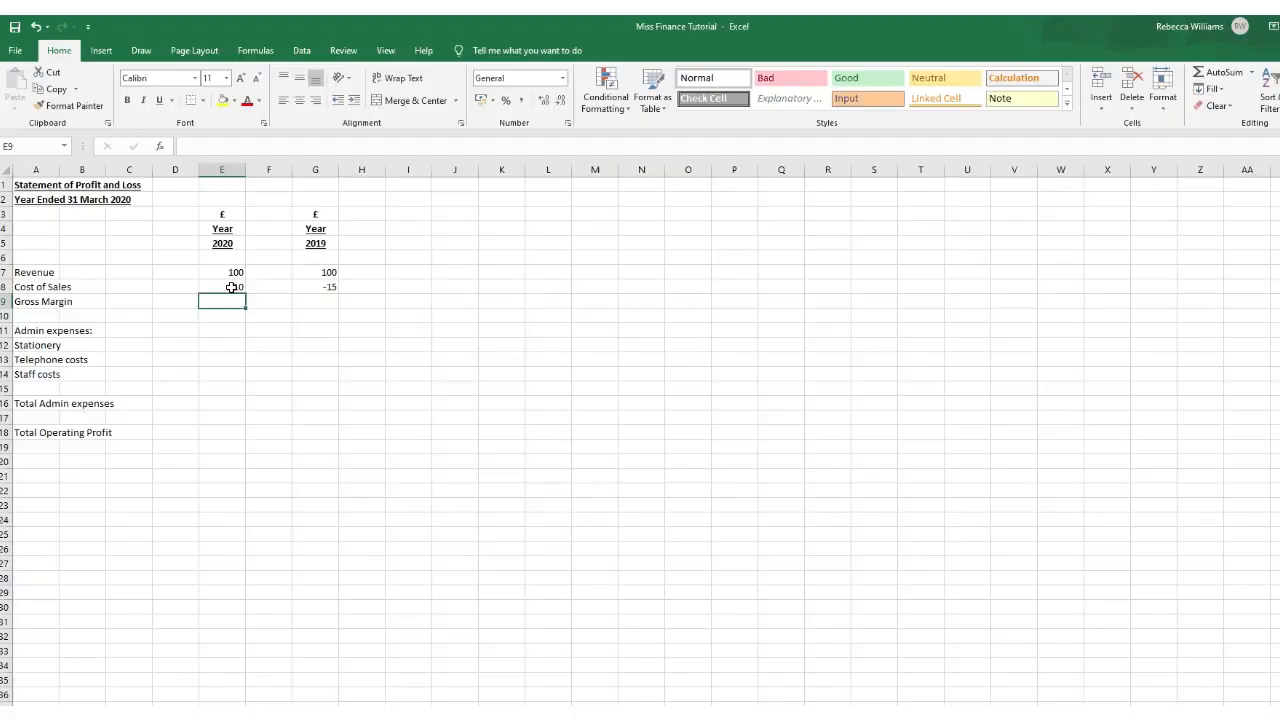
left_click(1212, 74)
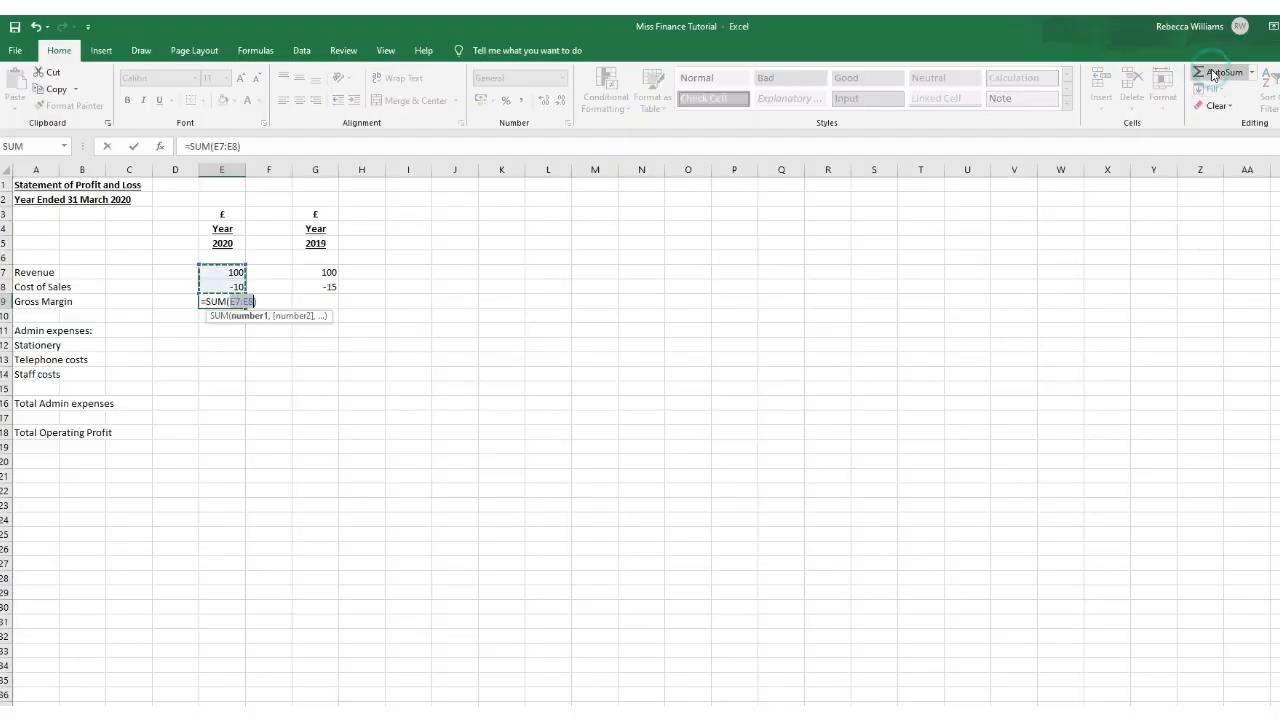
key("Return")
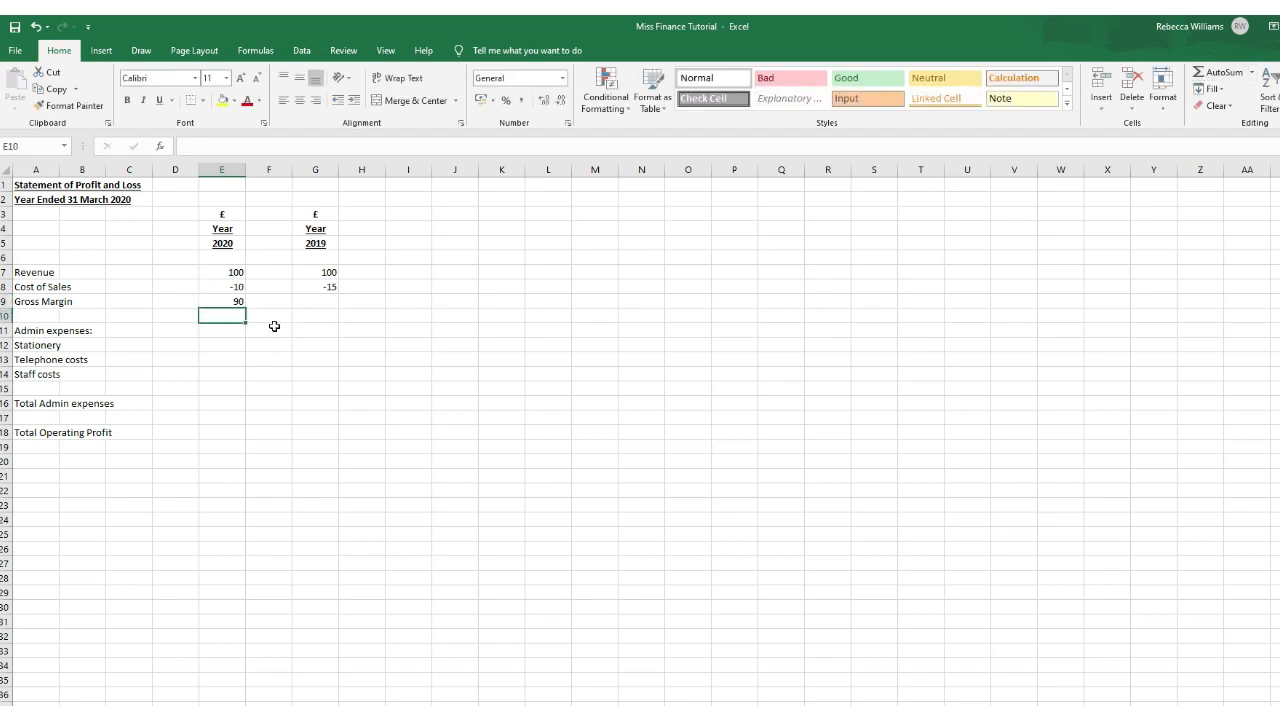
left_click(330, 300)
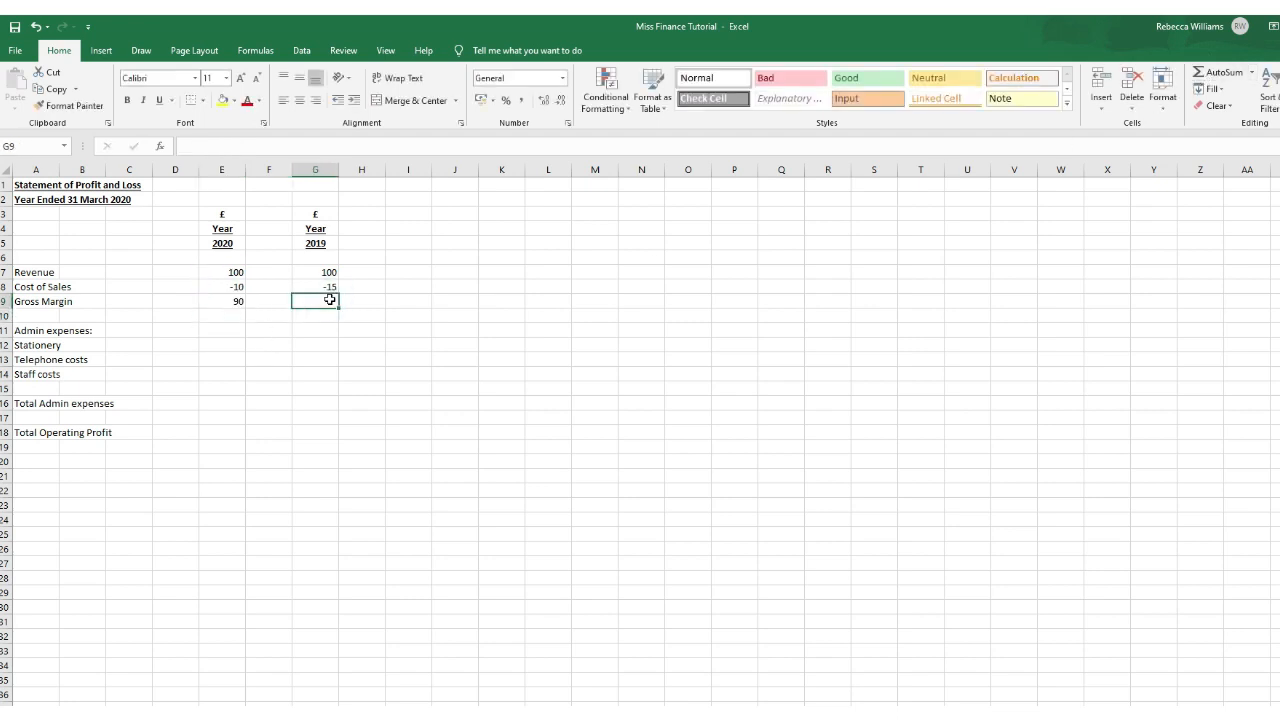
key("alt+equal")
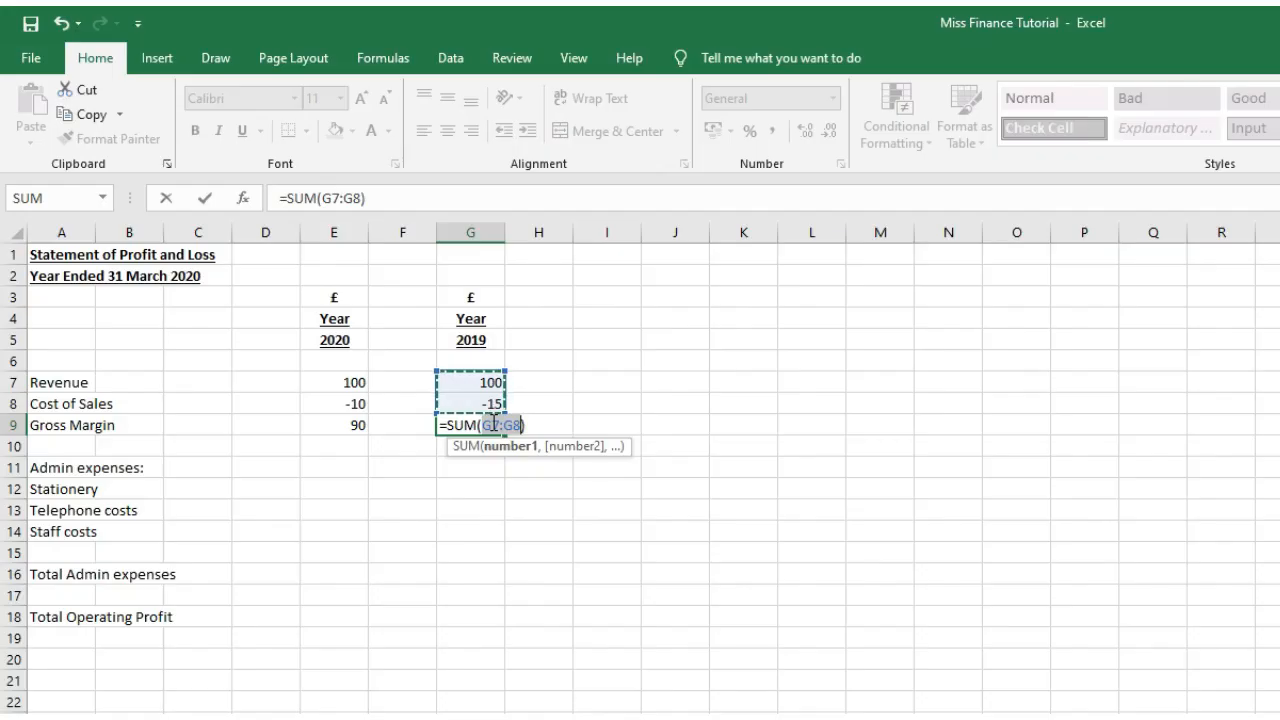
key("Return")
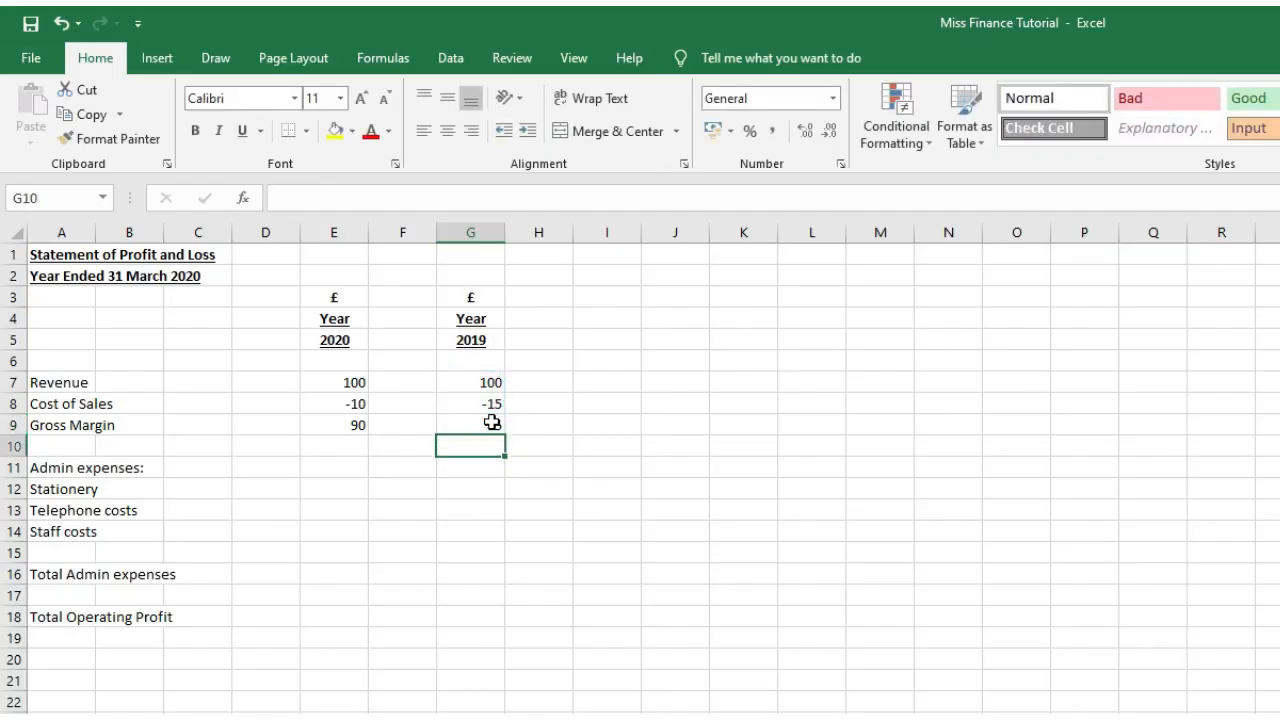
- Apply a top and double bottom border to the Gross Margin cells E9 and G9
left_click(330, 424)
left_click(306, 131)
left_click(346, 496)
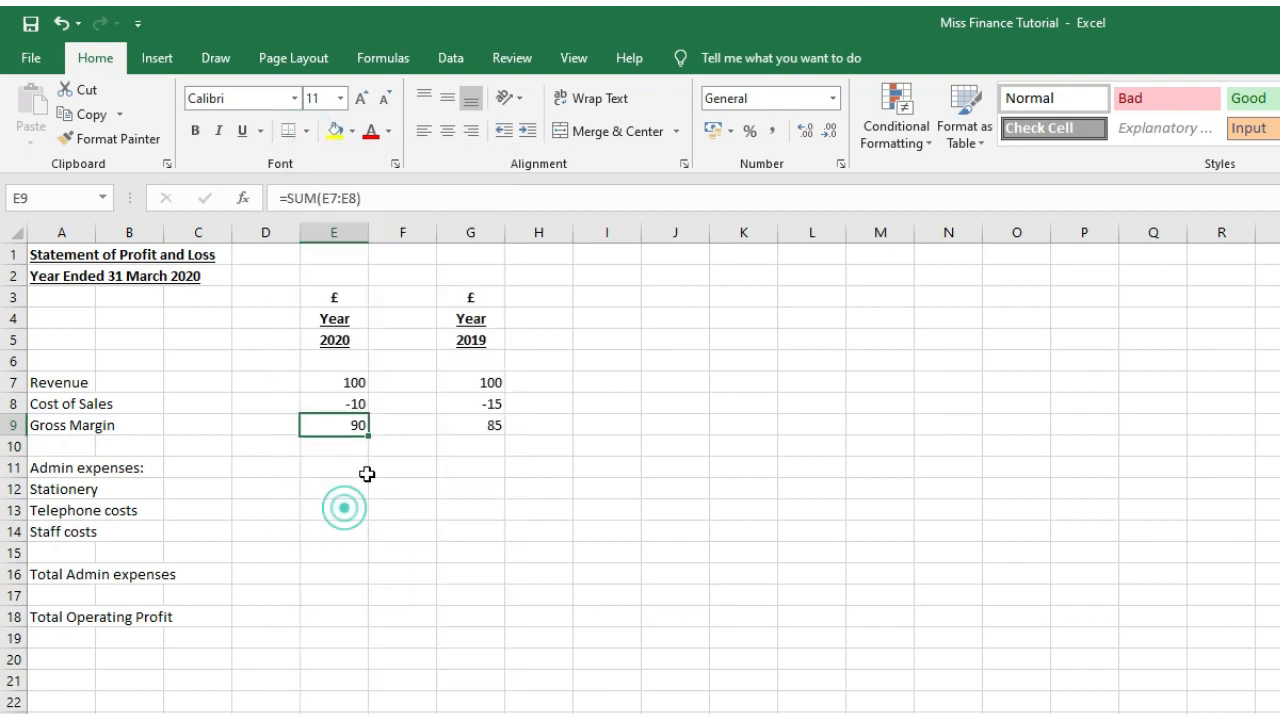
left_click(466, 424)
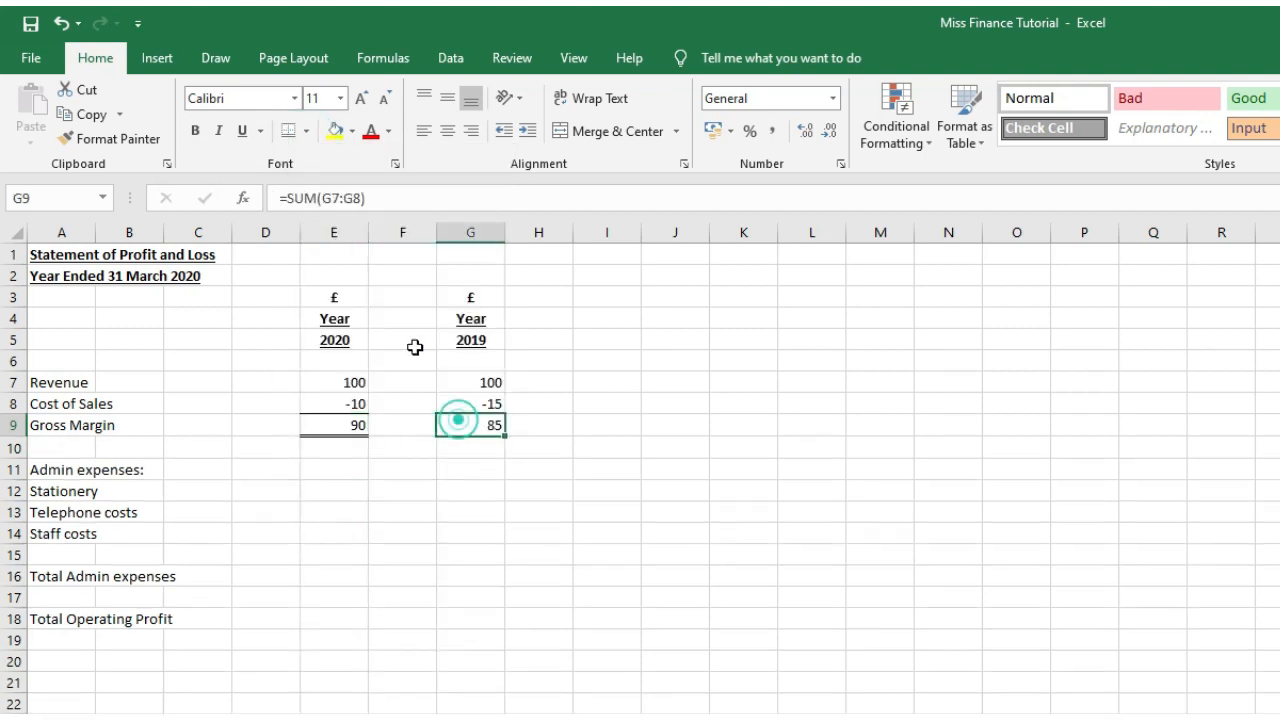
left_click(292, 130)
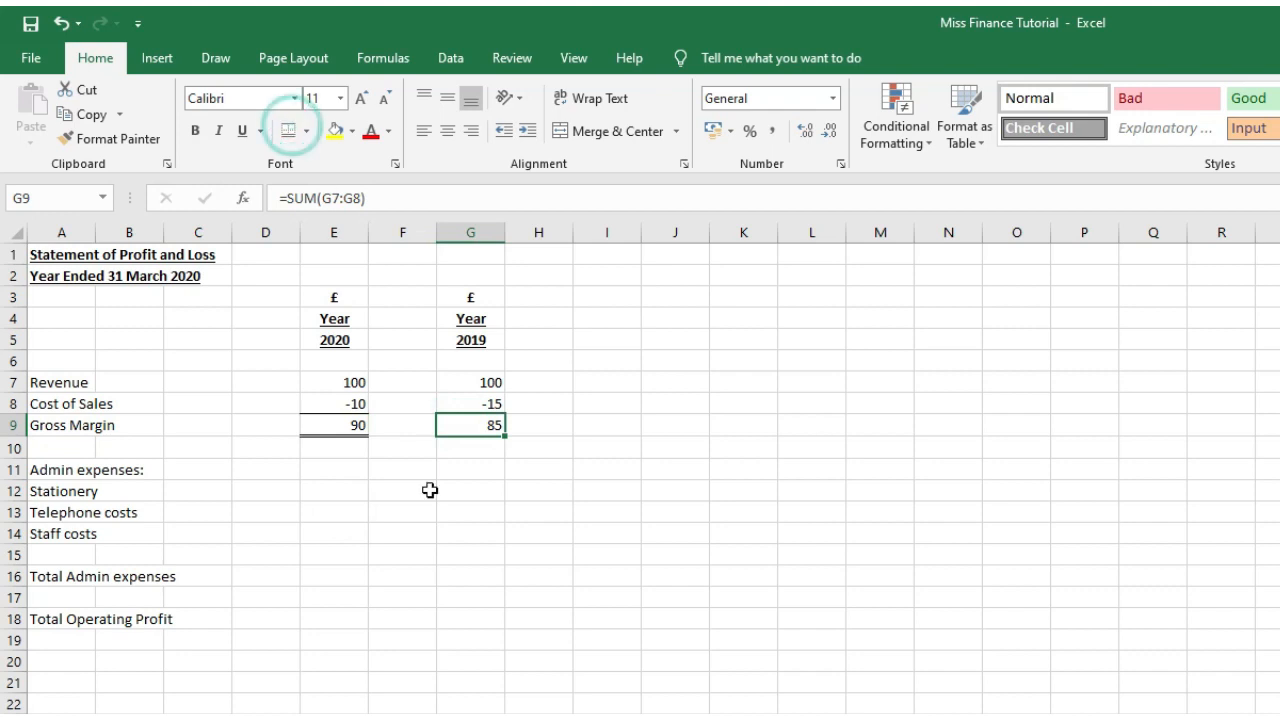
- Enter the 2020 admin expenses in E12:E14: Stationery -5, Telephone costs -2 and Staff costs -40
left_click(346, 491)
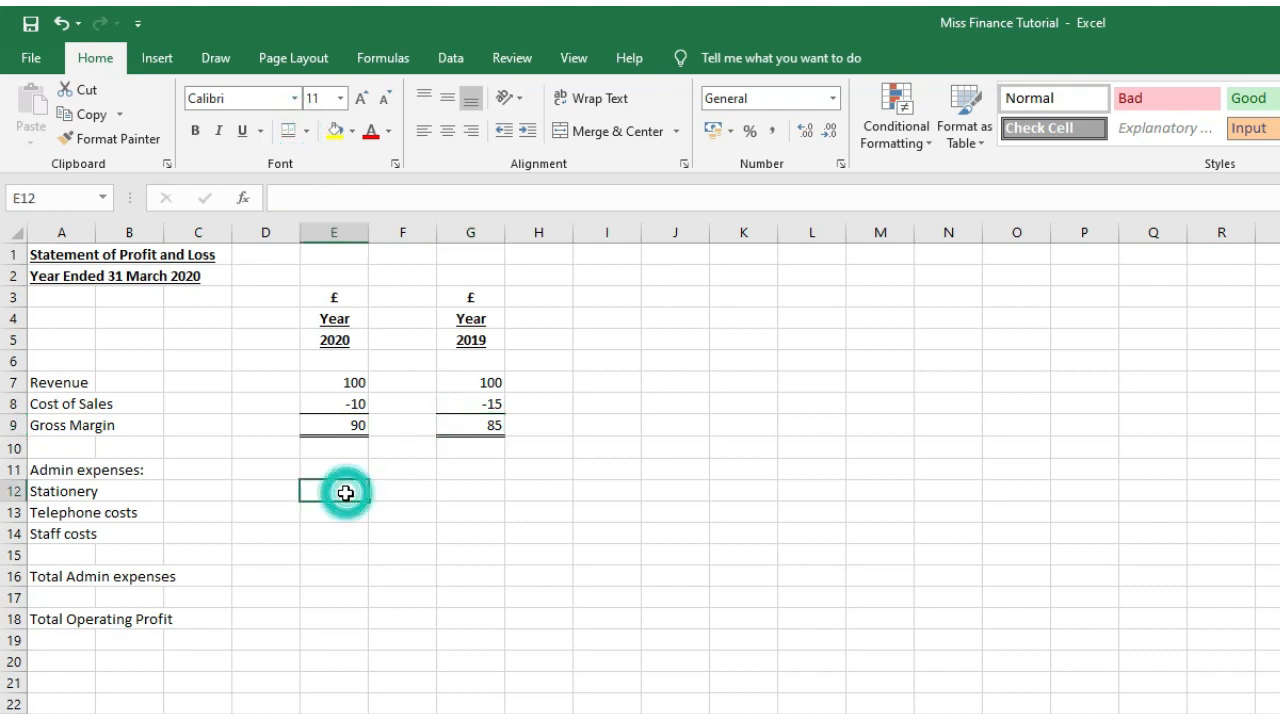
type("-")
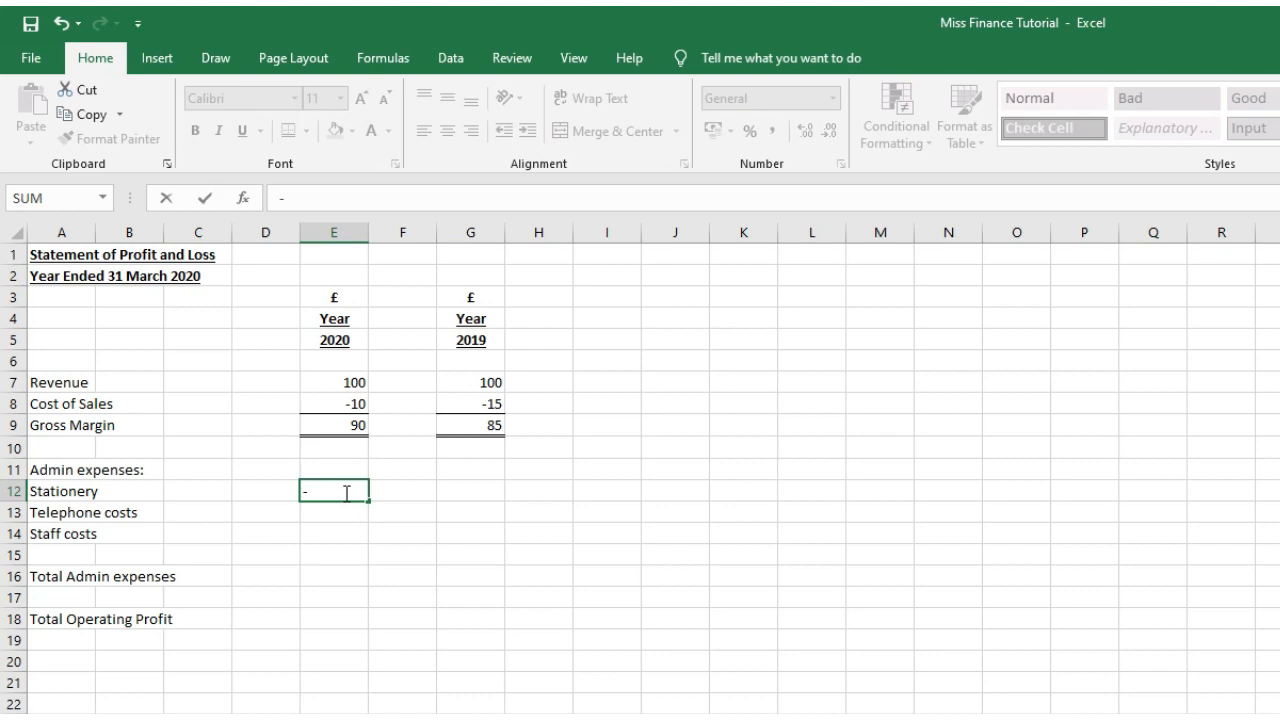
type("5")
key("Return")
type("-2")
key("Return")
type("-40")
key("Up")
- Enter the 2019 admin expenses in G12:G14: Stationery -6, Telephone costs -7 and Staff costs -20
key("Up")
key("Right")
key("Right")
type("-")
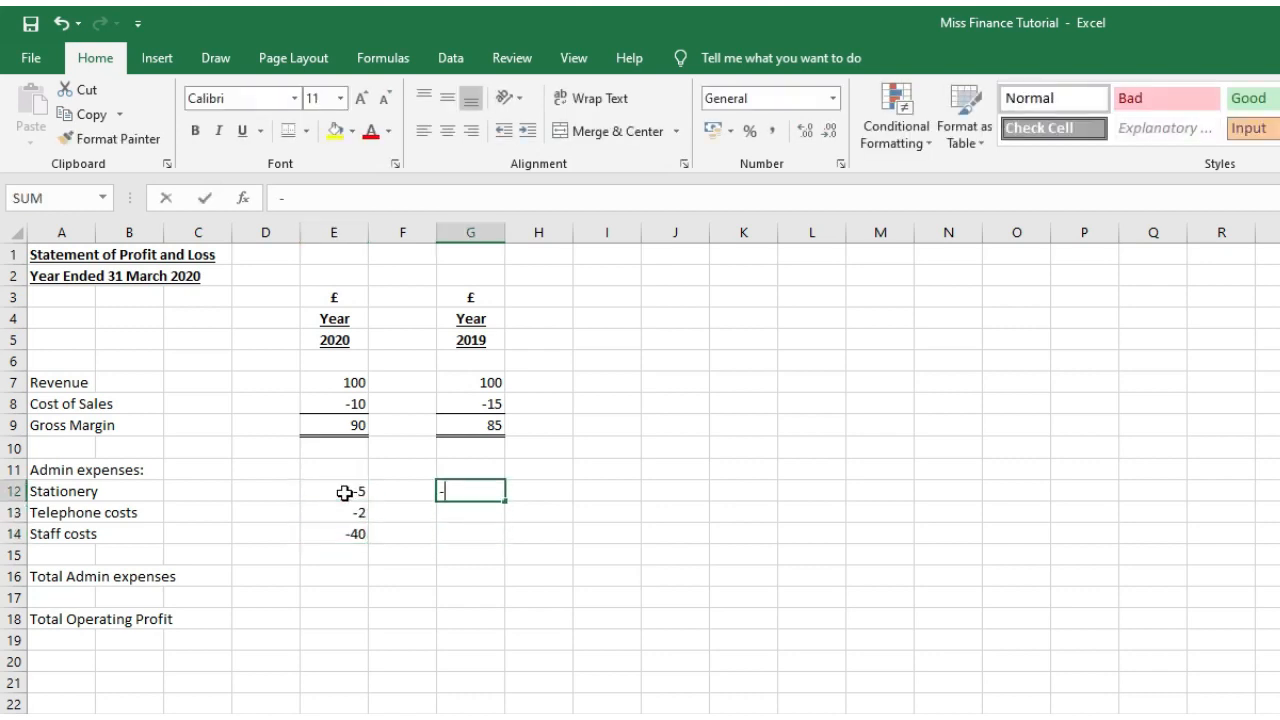
type("6")
key("Return")
type("-7")
key("Return")
type("-20")
- Calculate Total Admin expenses with AutoSum, using =SUM(E12:E15) in E16 and =SUM(G12:G15) in G16
left_click(338, 575)
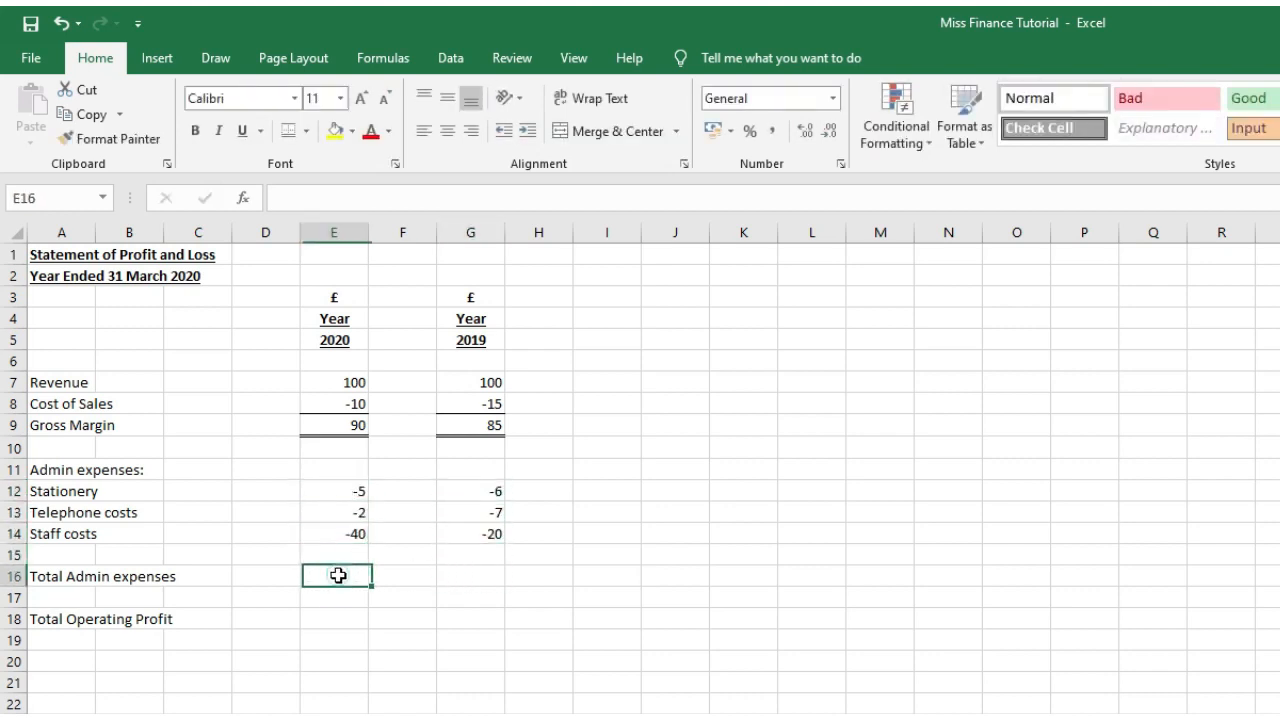
key("alt+equal")
key("Return")
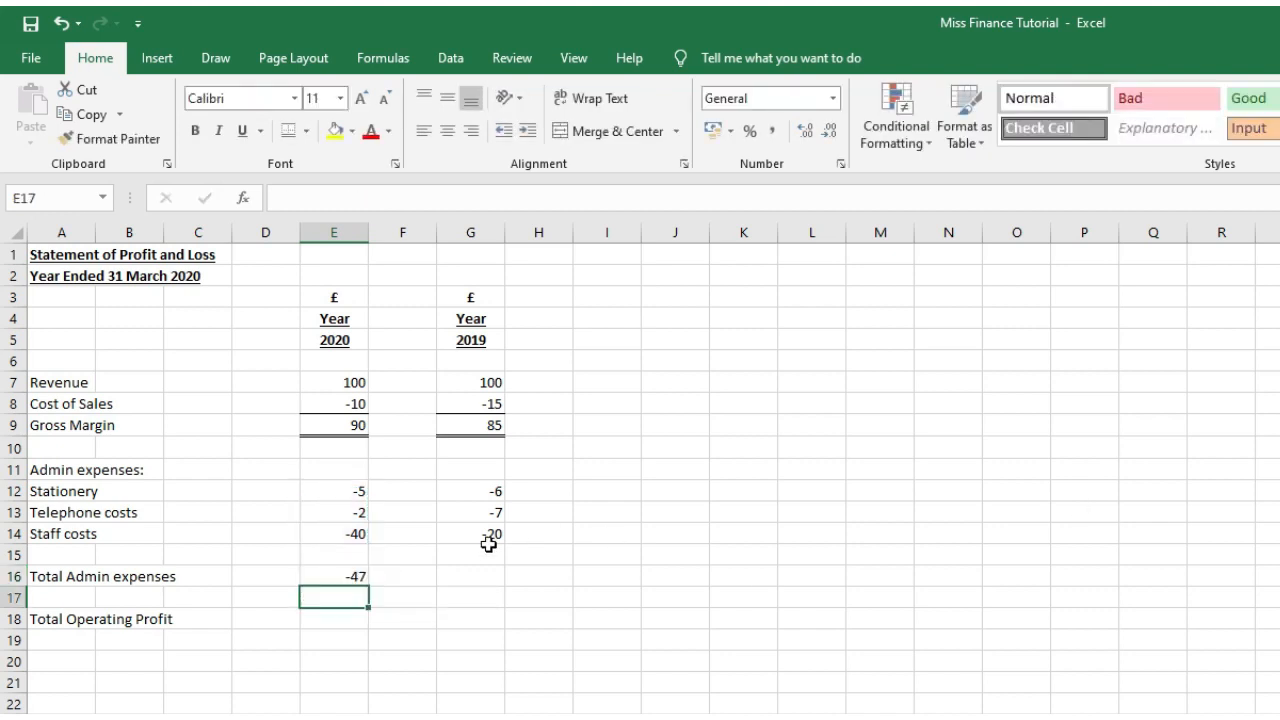
left_click(487, 572)
key("alt+equal")
key("Return")
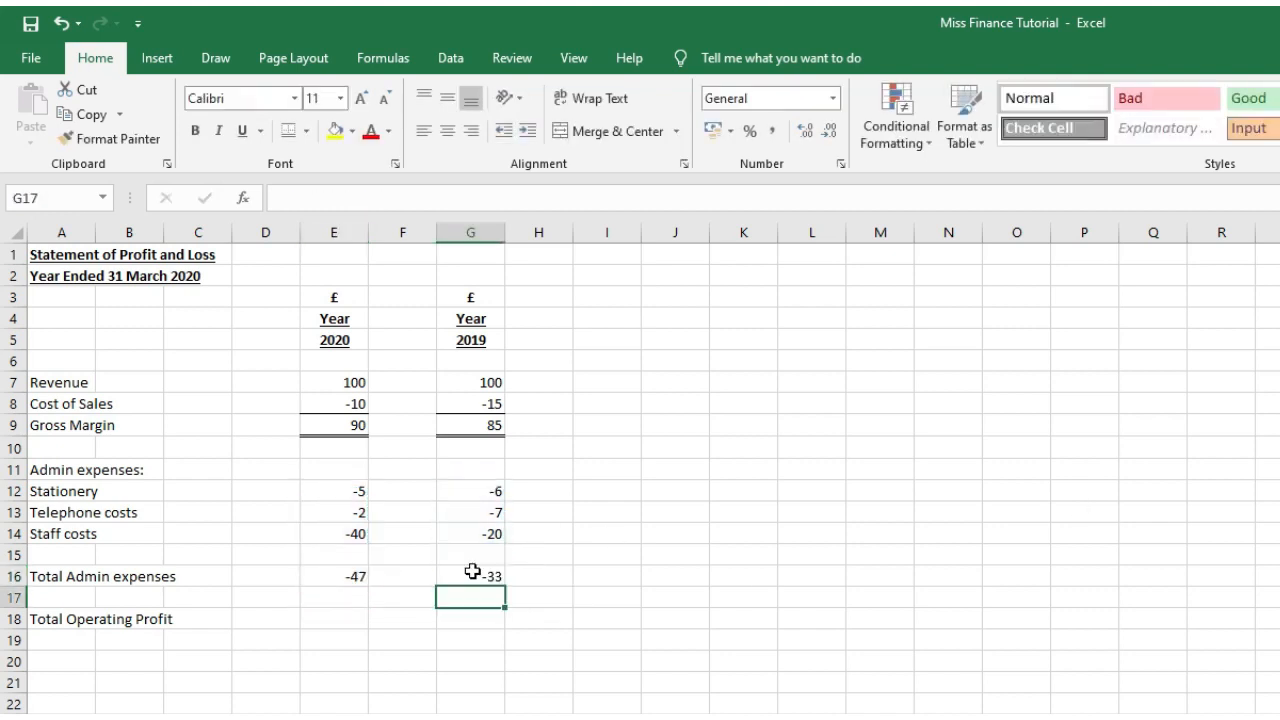
- Copy the Gross Margin cell's border formatting onto the Total Admin expenses cells E16 and G16 with Format Painter
left_click(340, 425)
left_click(125, 139)
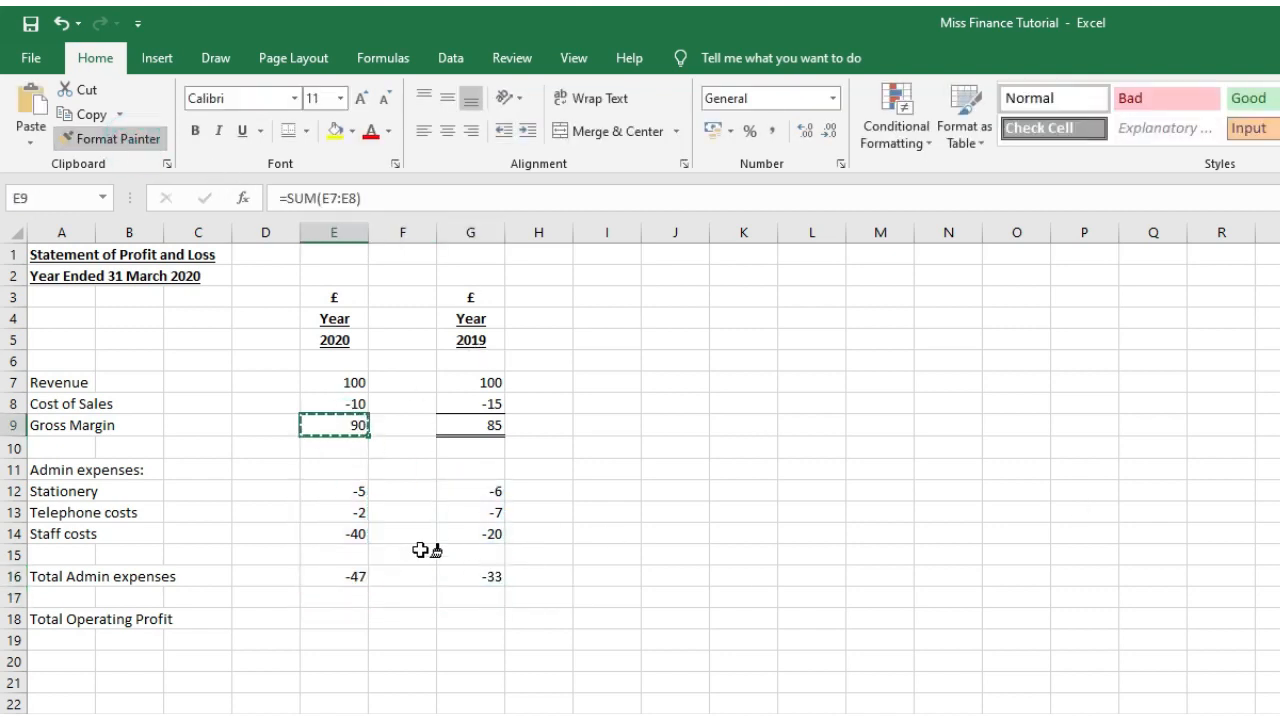
left_click(345, 572)
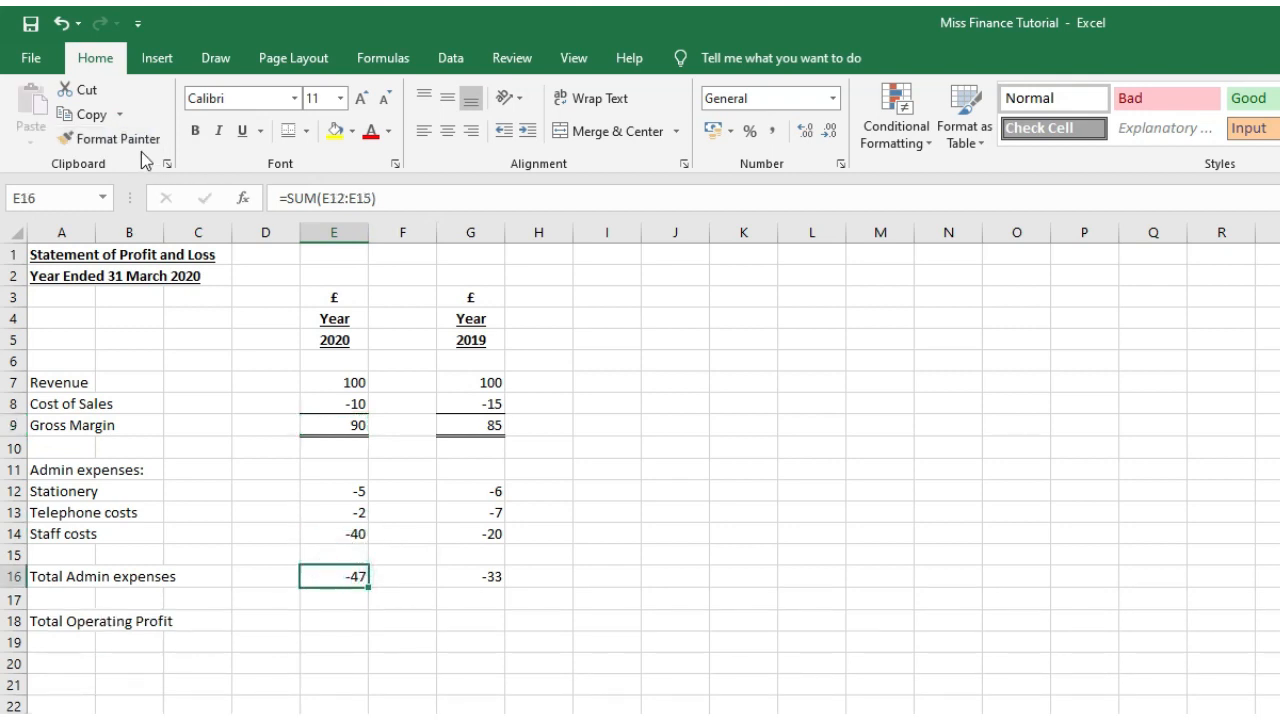
left_click(115, 138)
left_click(476, 576)
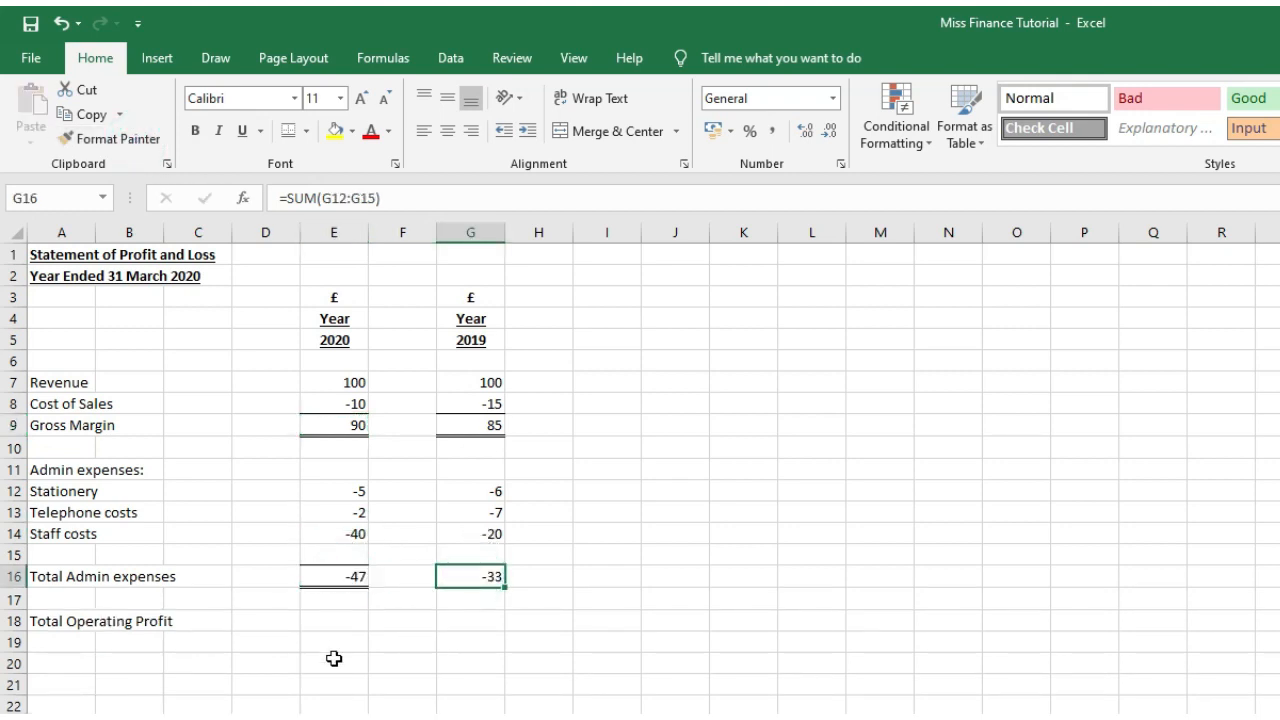
- Calculate the 2020 Total Operating Profit in E18 with the formula =E9+E16
left_click(338, 622)
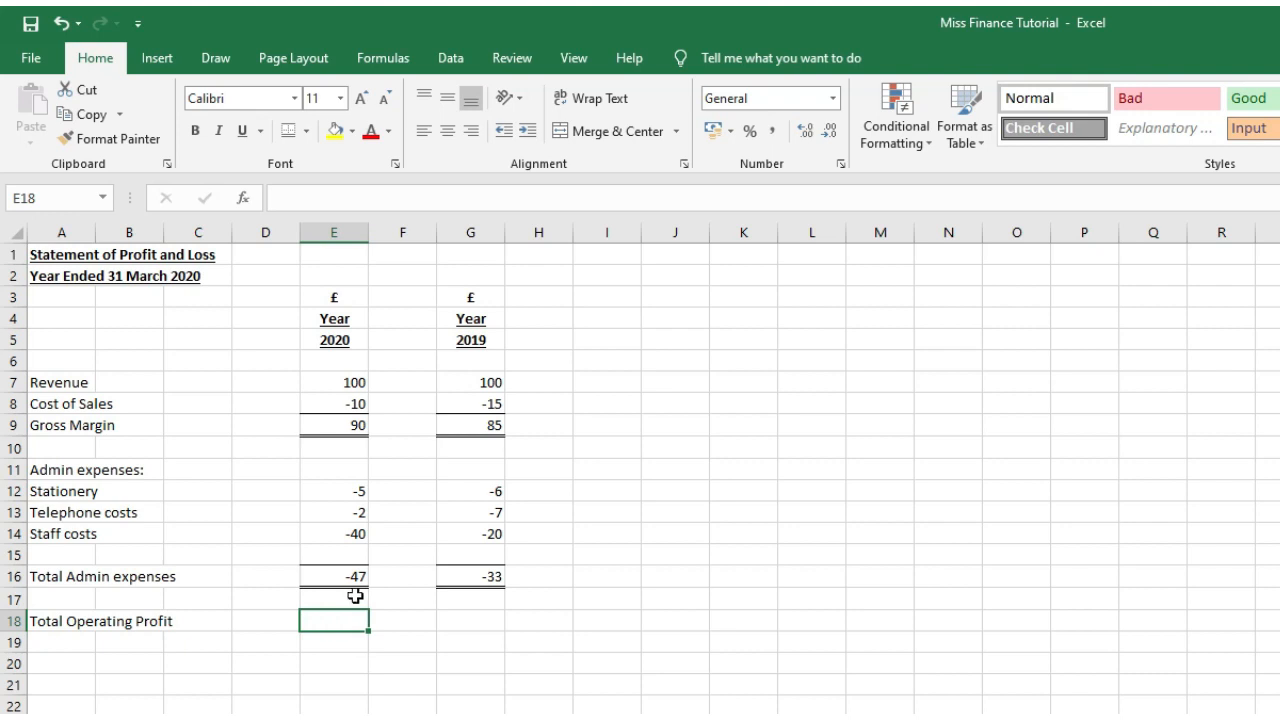
type("=")
left_click(358, 429)
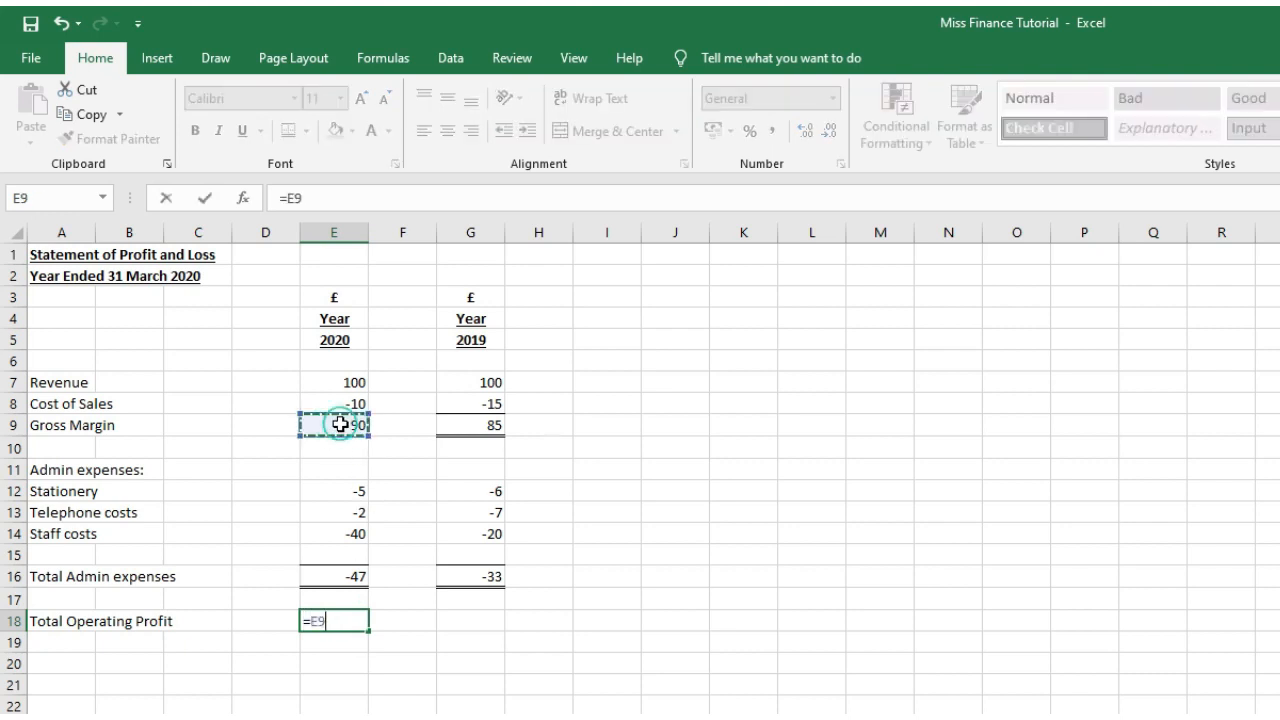
type("+")
left_click(357, 572)
key("Return")
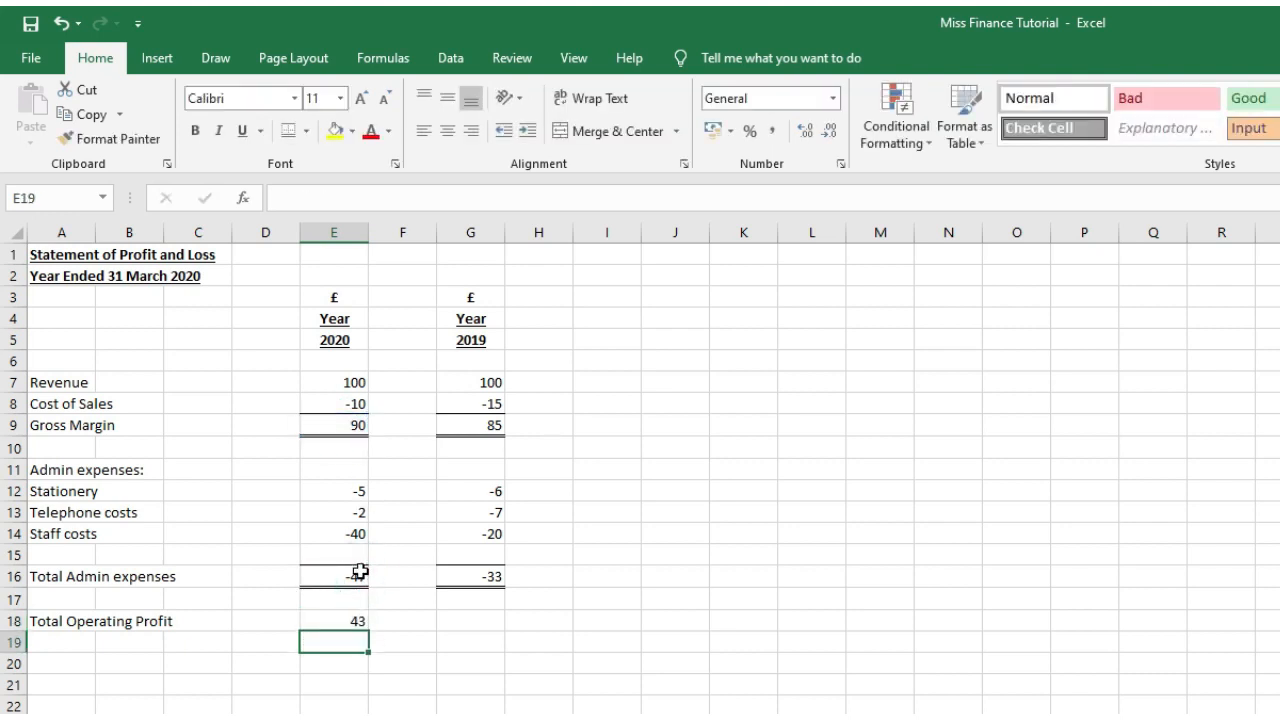
- Copy the border formatting of E16 onto the 2020 Total Operating Profit cell E18 with Format Painter
left_click(345, 621)
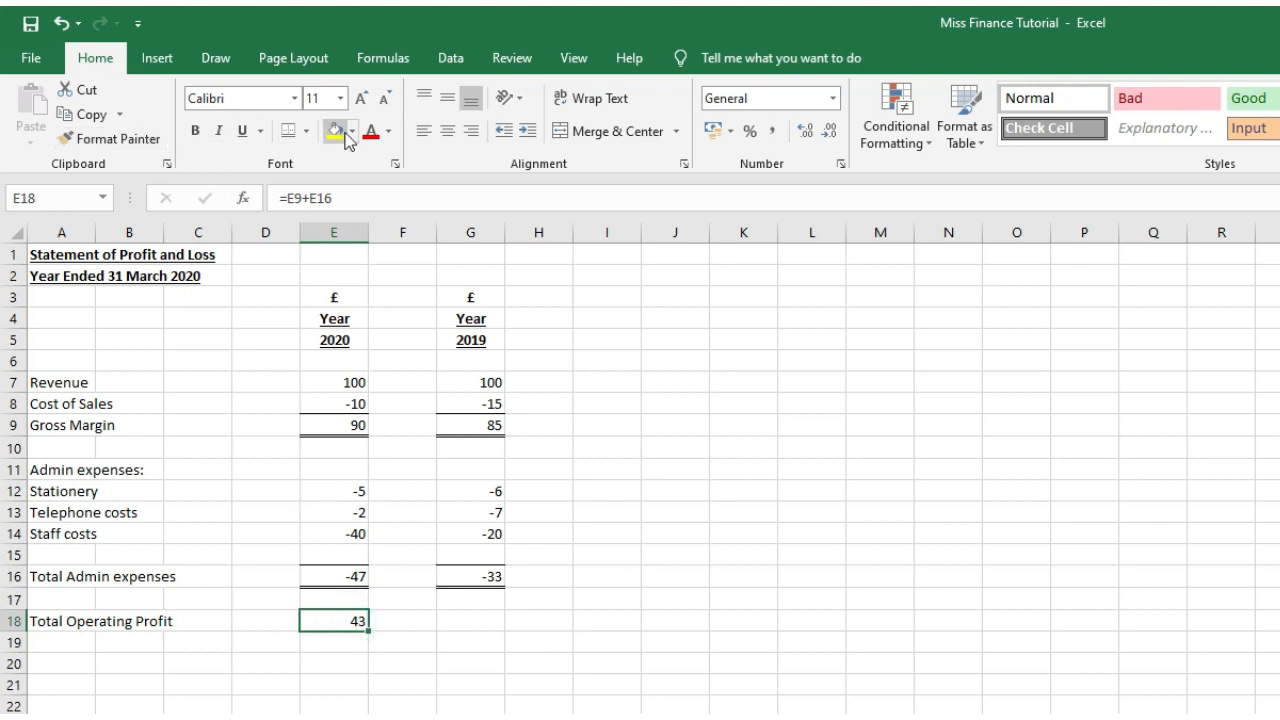
left_click(340, 575)
left_click(110, 138)
left_click(333, 621)
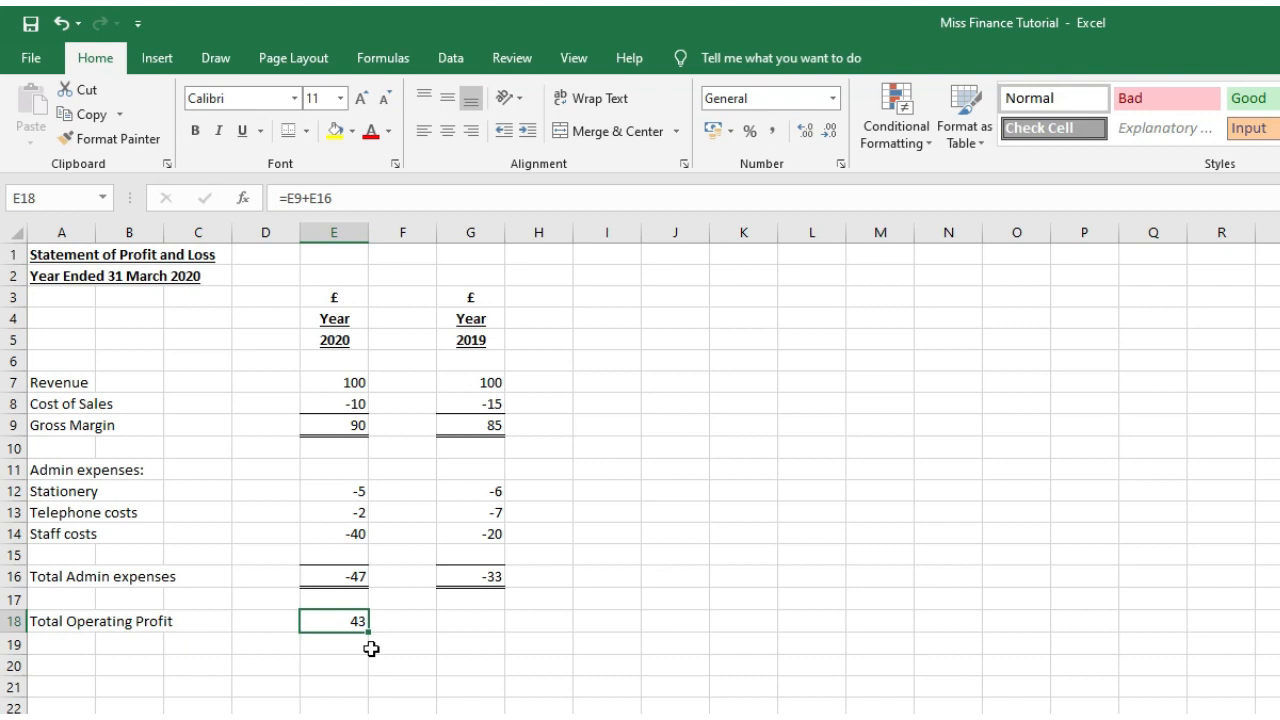
- Copy the Total Operating Profit formula and borders from E18 into the 2019 cell G18
right_click(351, 619)
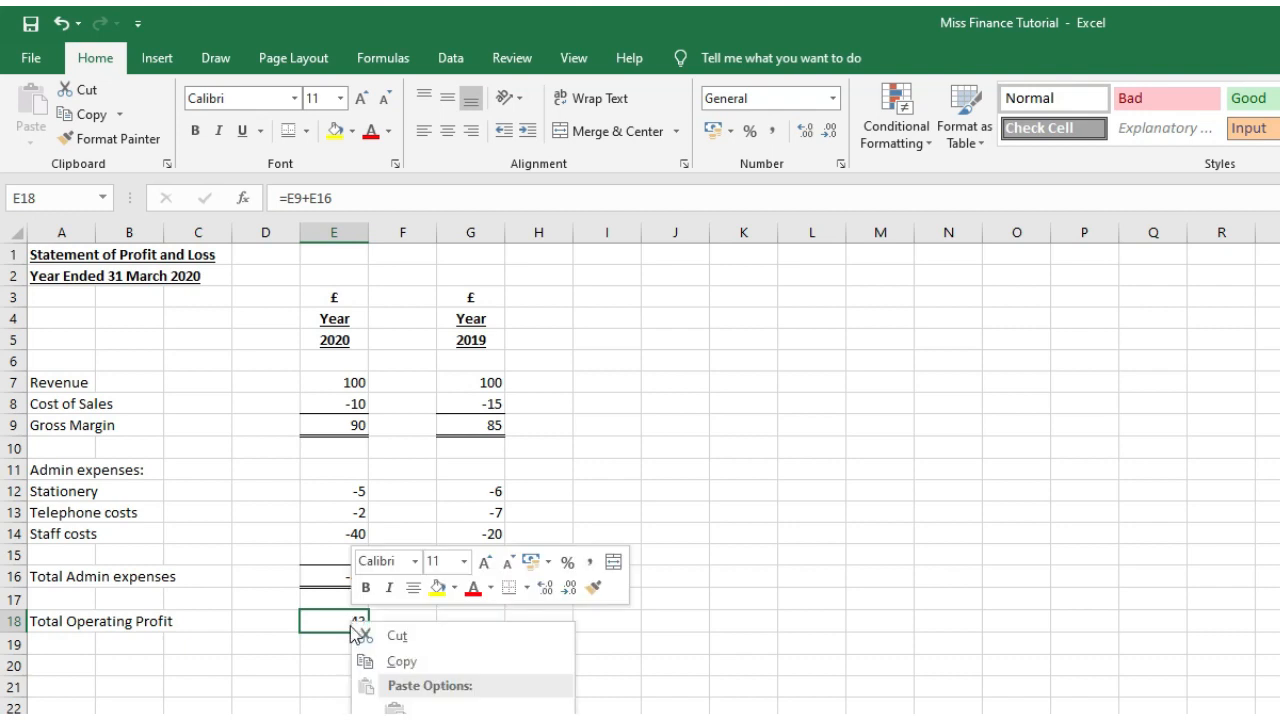
left_click(400, 664)
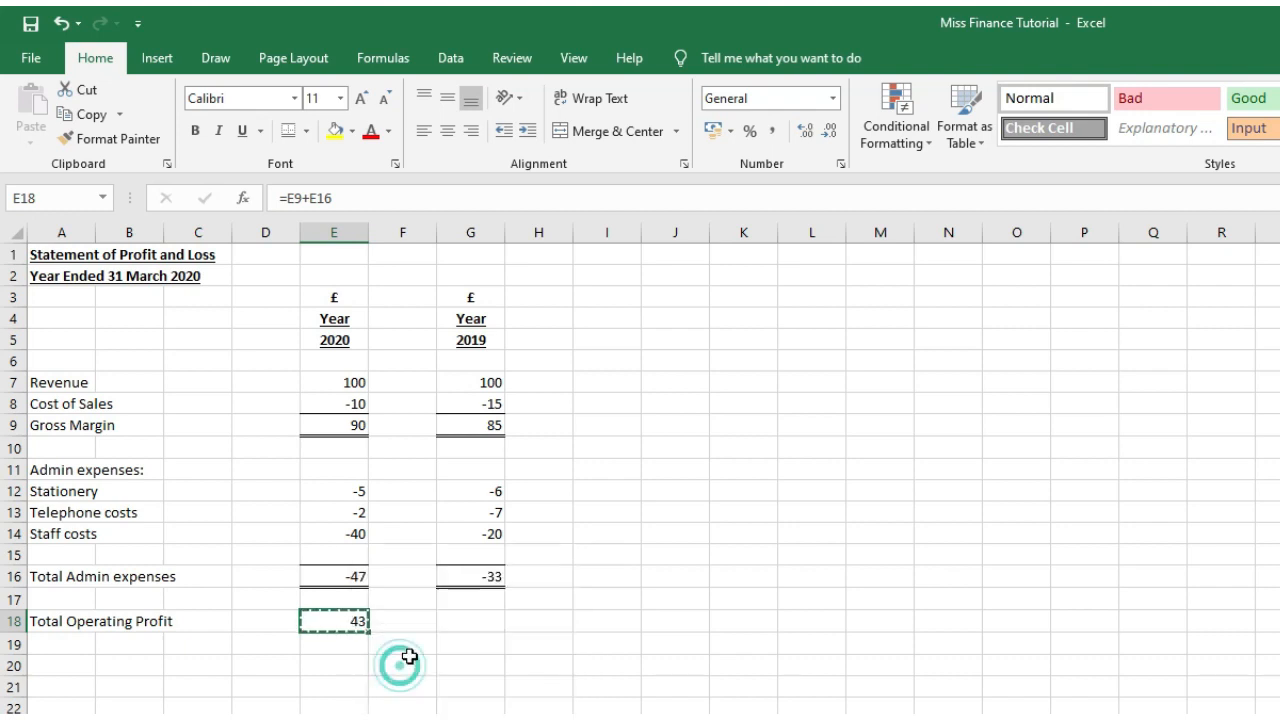
left_click(462, 622)
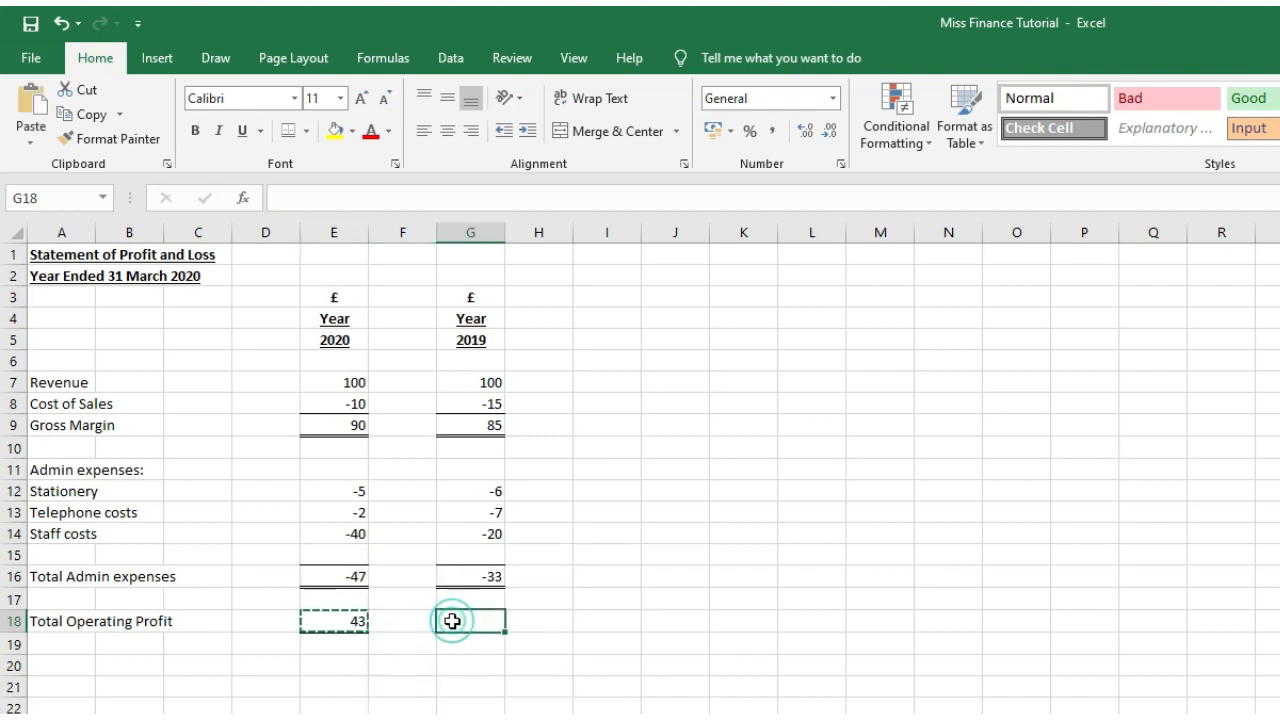
left_click(30, 99)
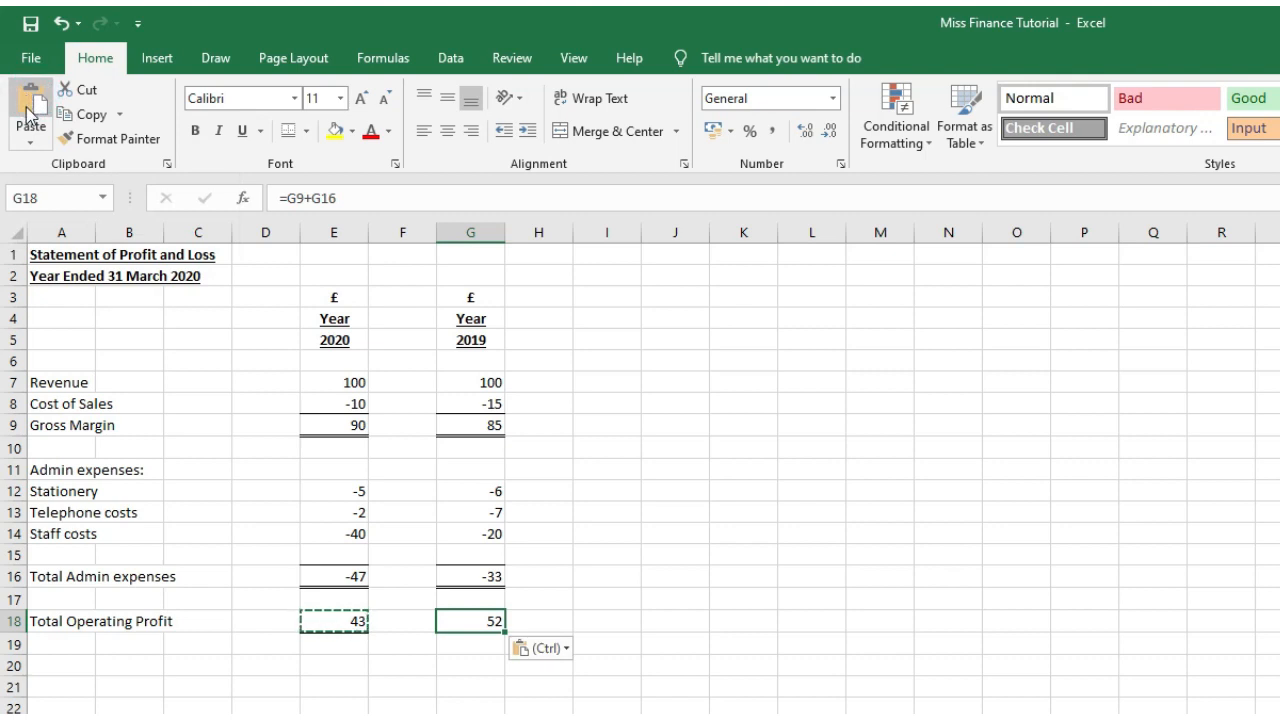
- Enter the row label Tax in A20 and go to the 2020 cell E20
left_click(64, 665)
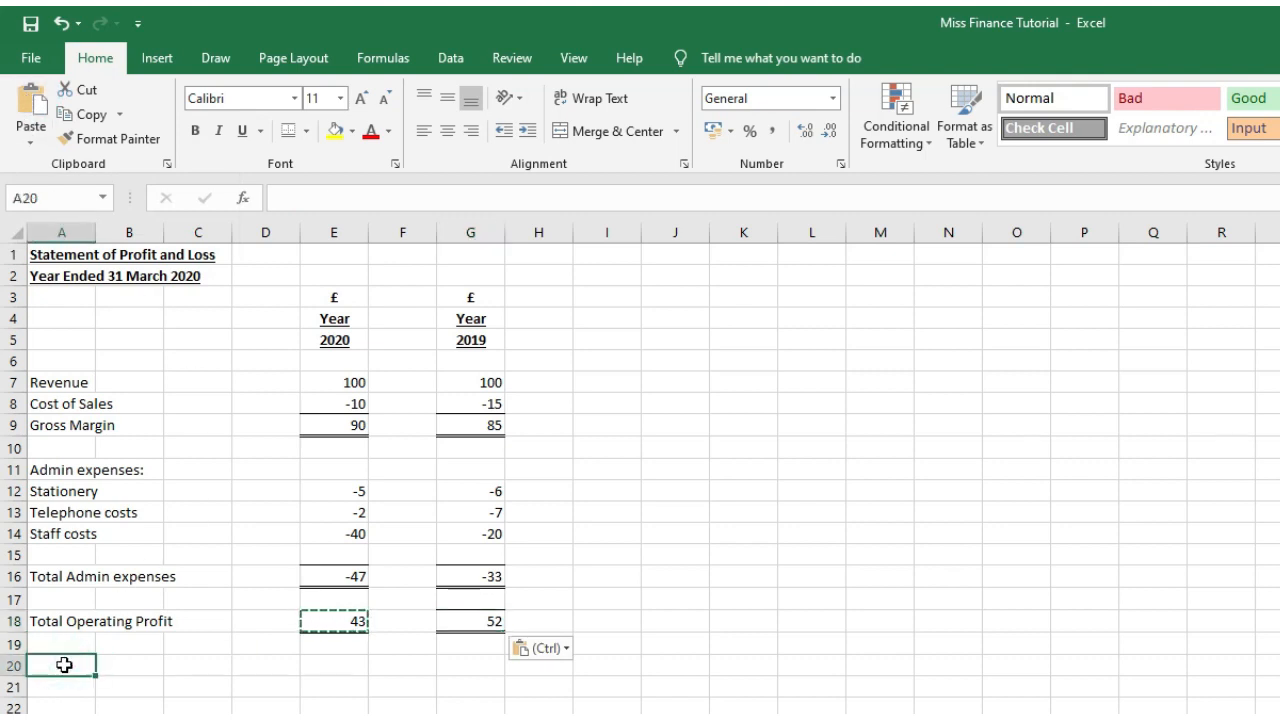
type("Tax")
key("Right")
key("Right")
key("Right")
key("Right")
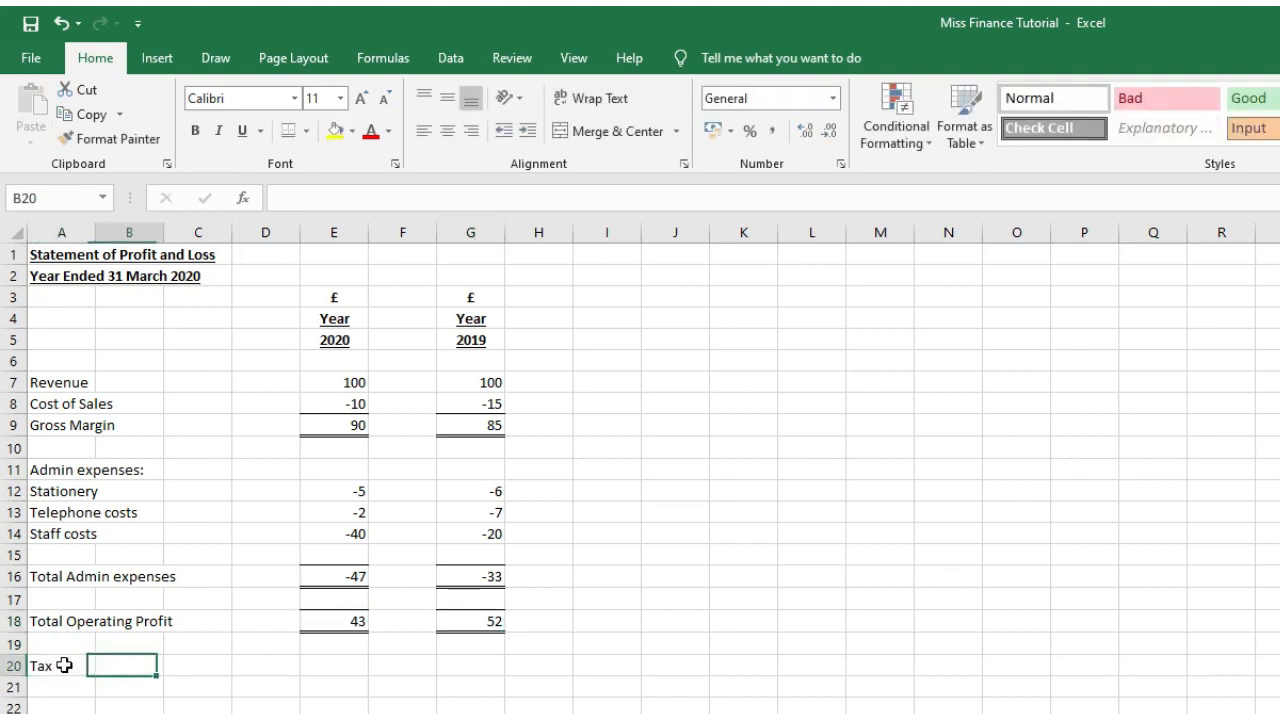
type("-")
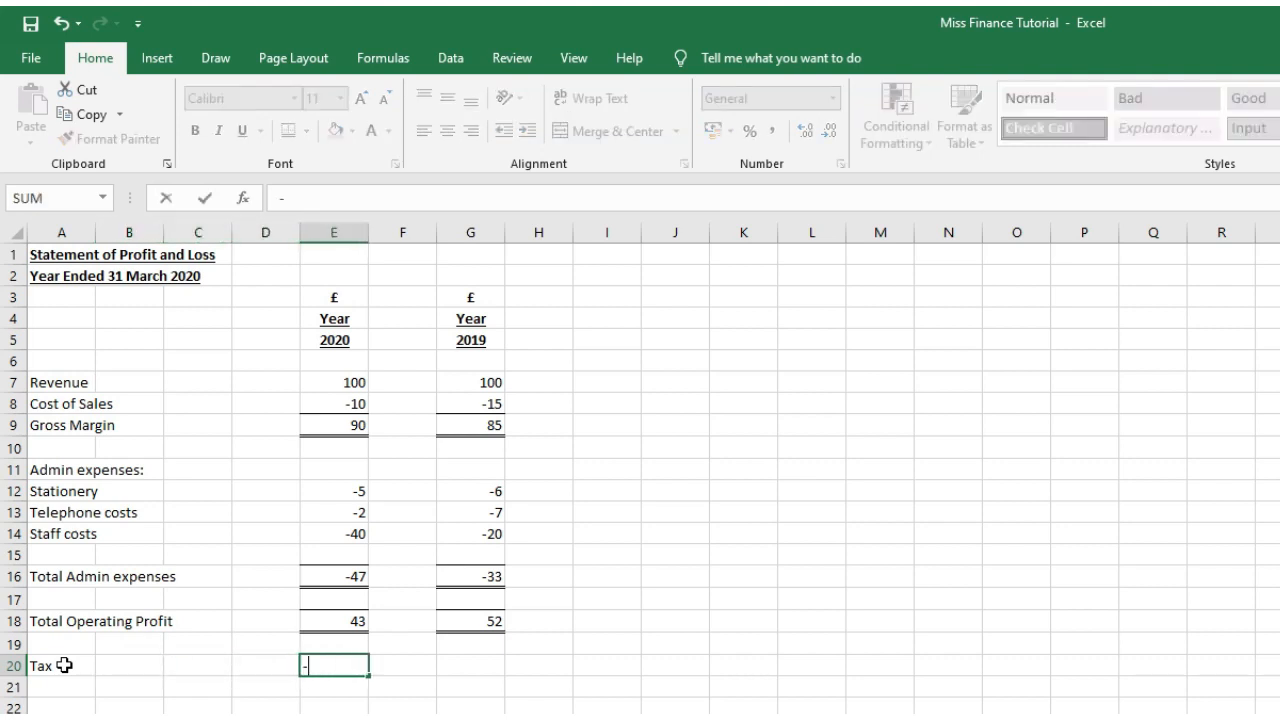
key("Escape")
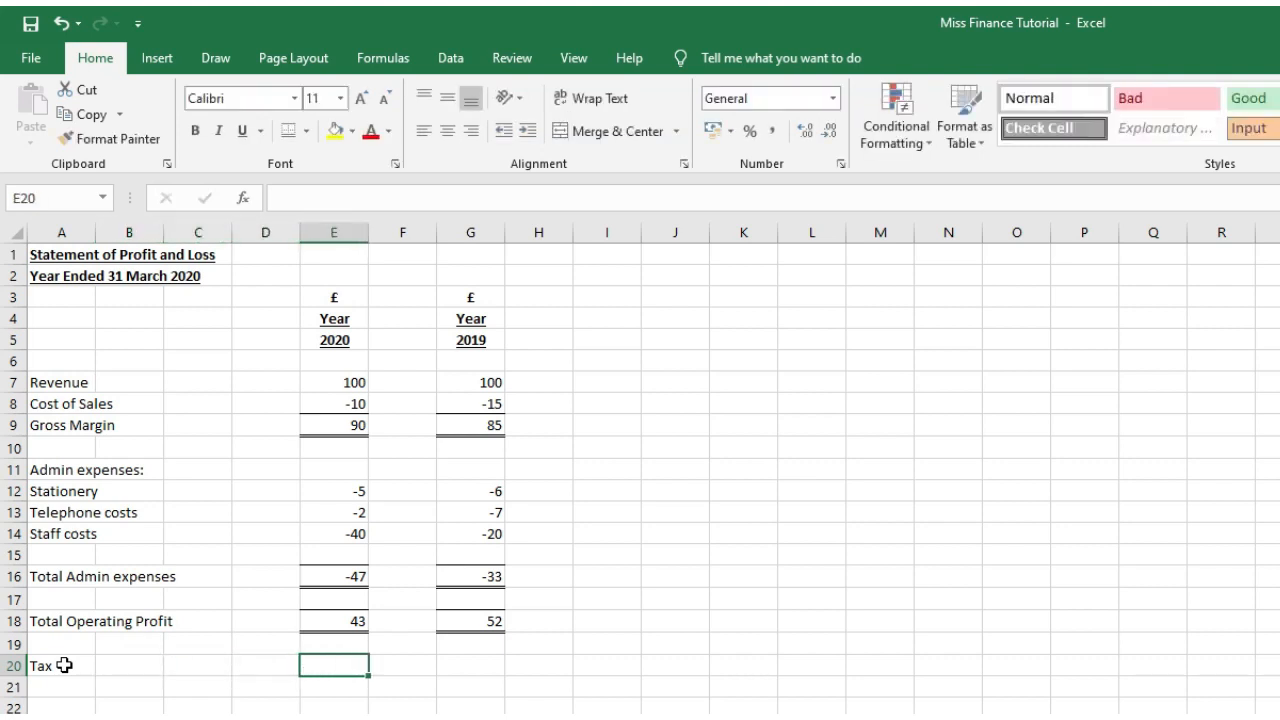
type("-")
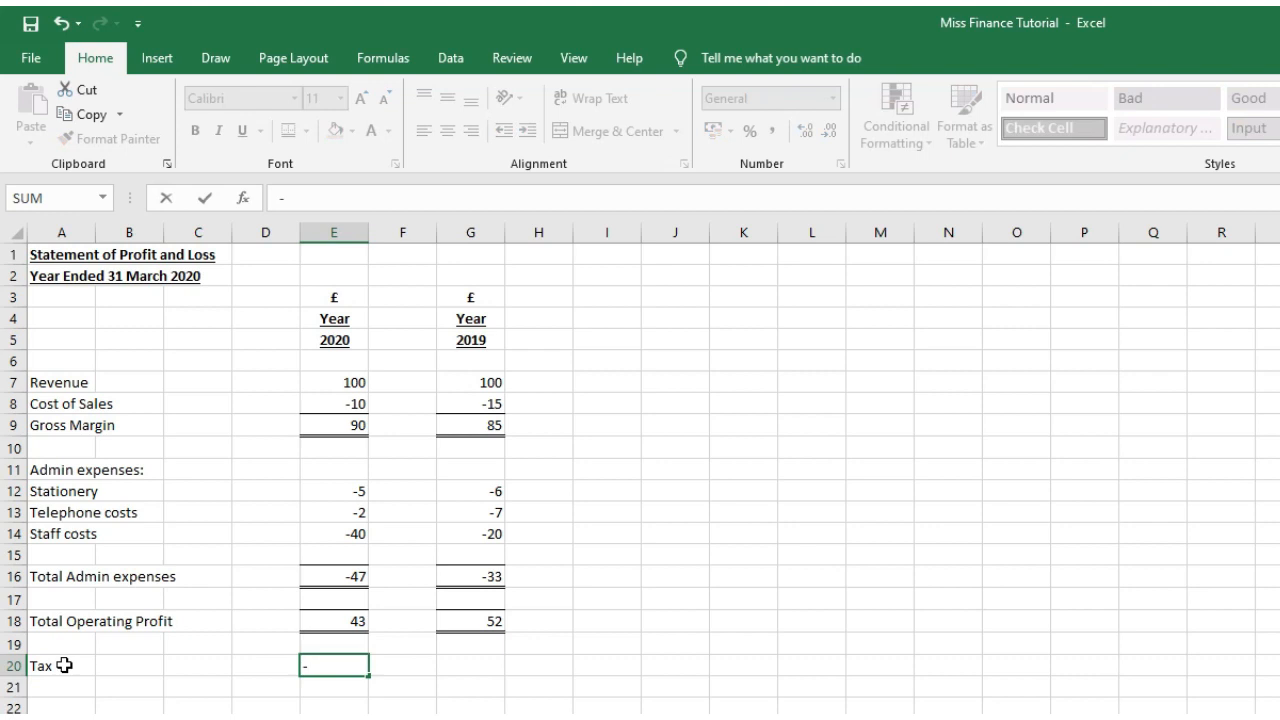
type("(")
key("Escape")
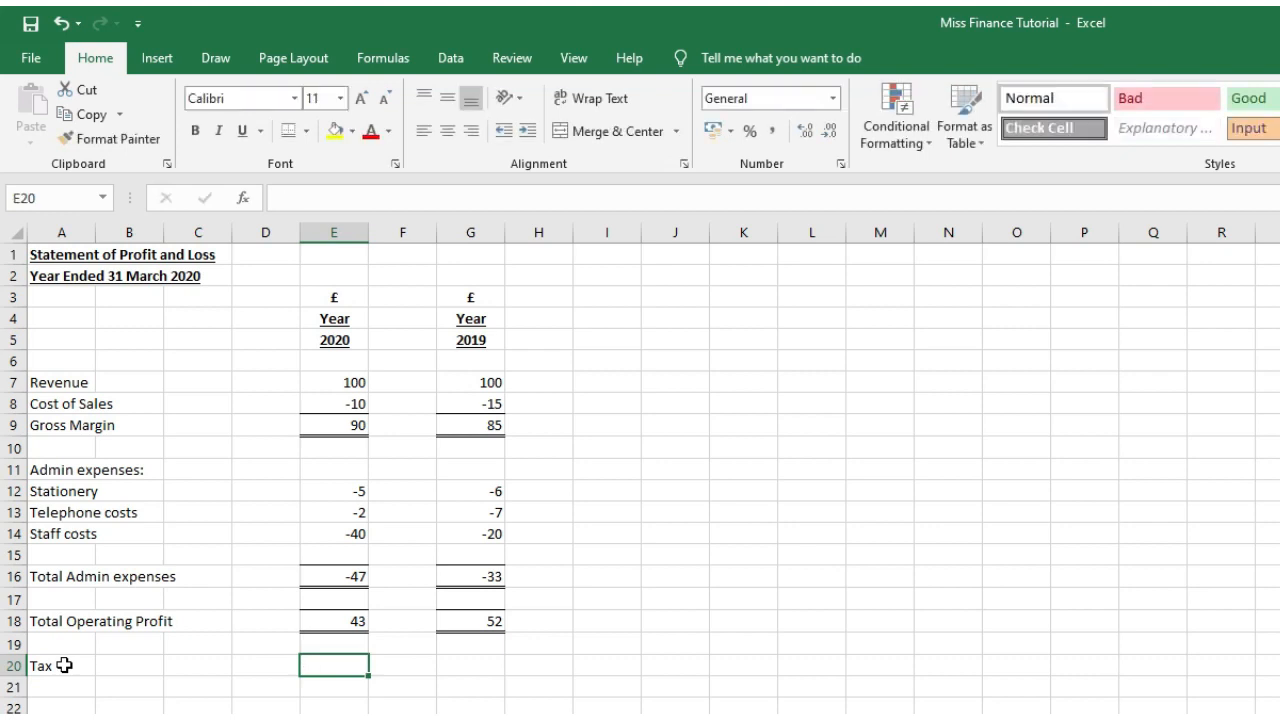
- Calculate the 2020 Tax in E20 as negative 20% of operating profit with =-(E18*0.2), and check the formula
type("=-")
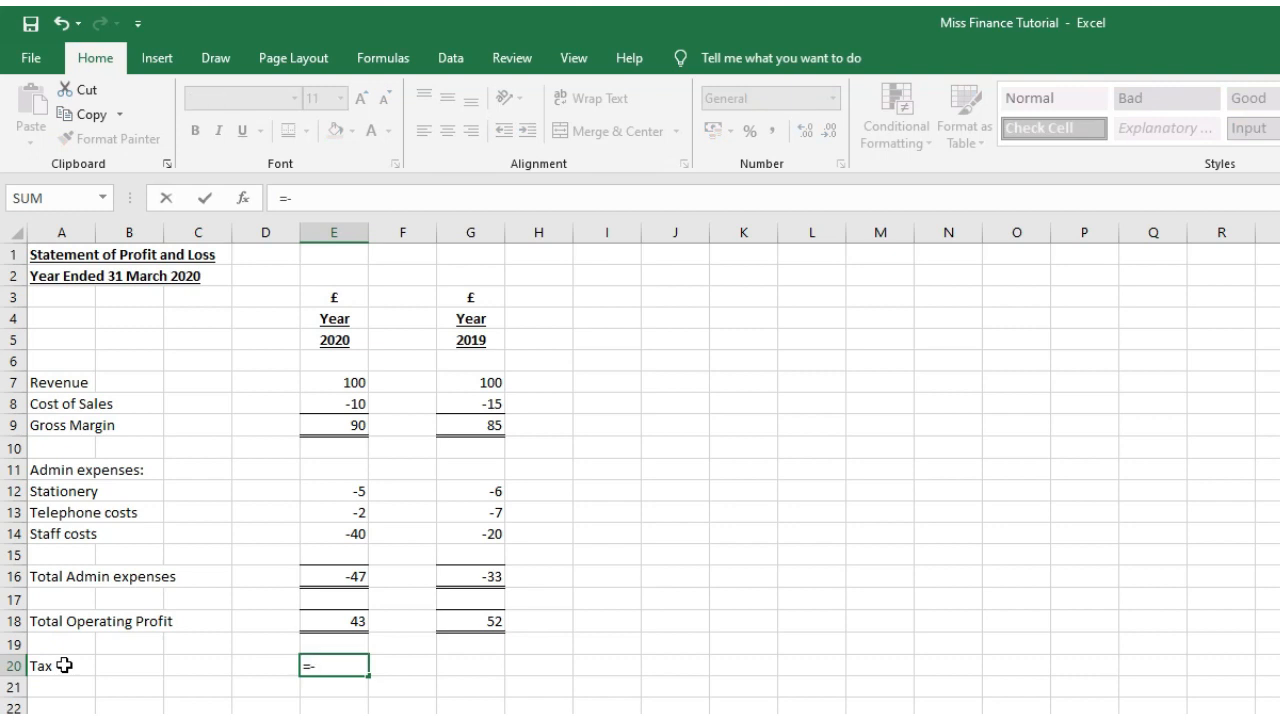
type("(")
left_click(313, 617)
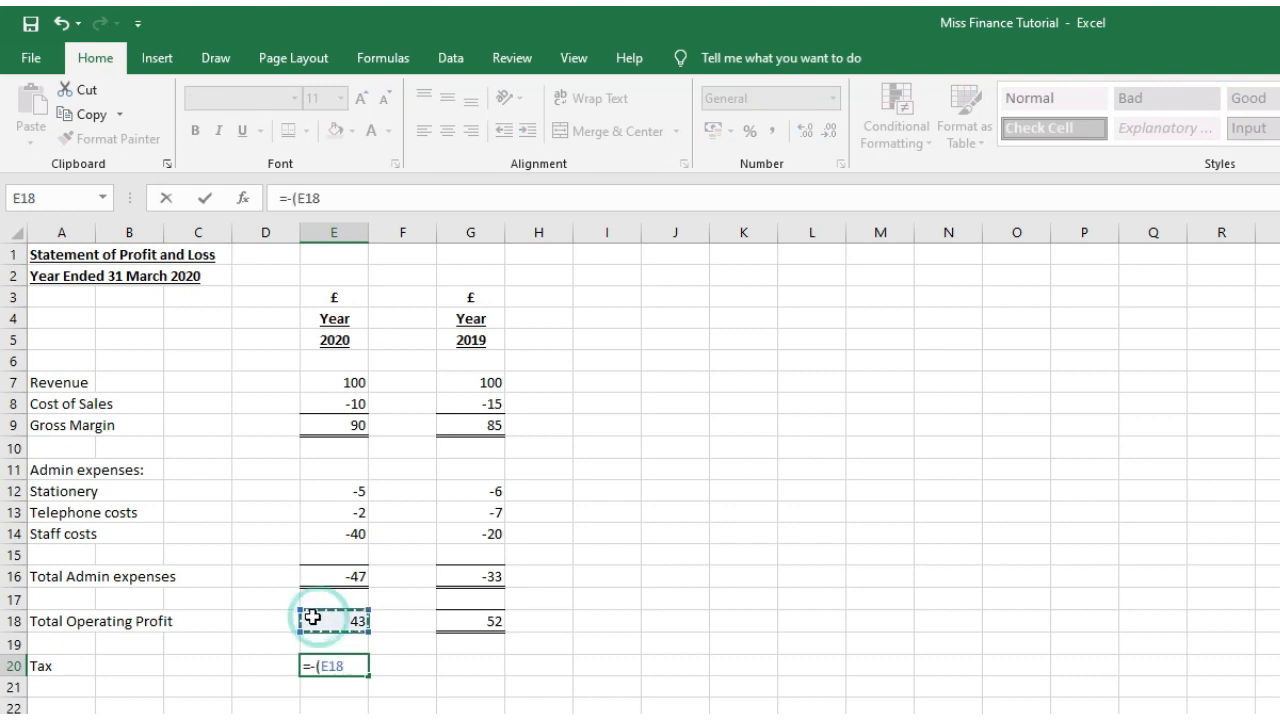
type("*.2")
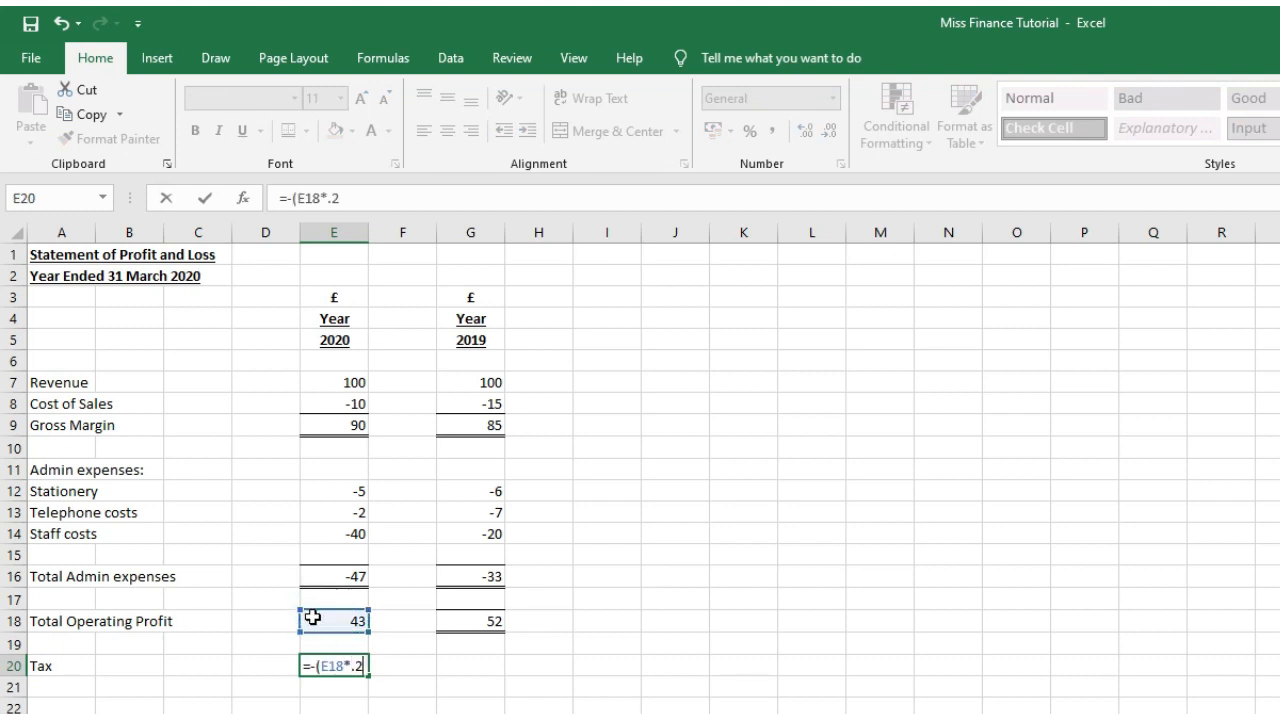
type(")")
key("Return")
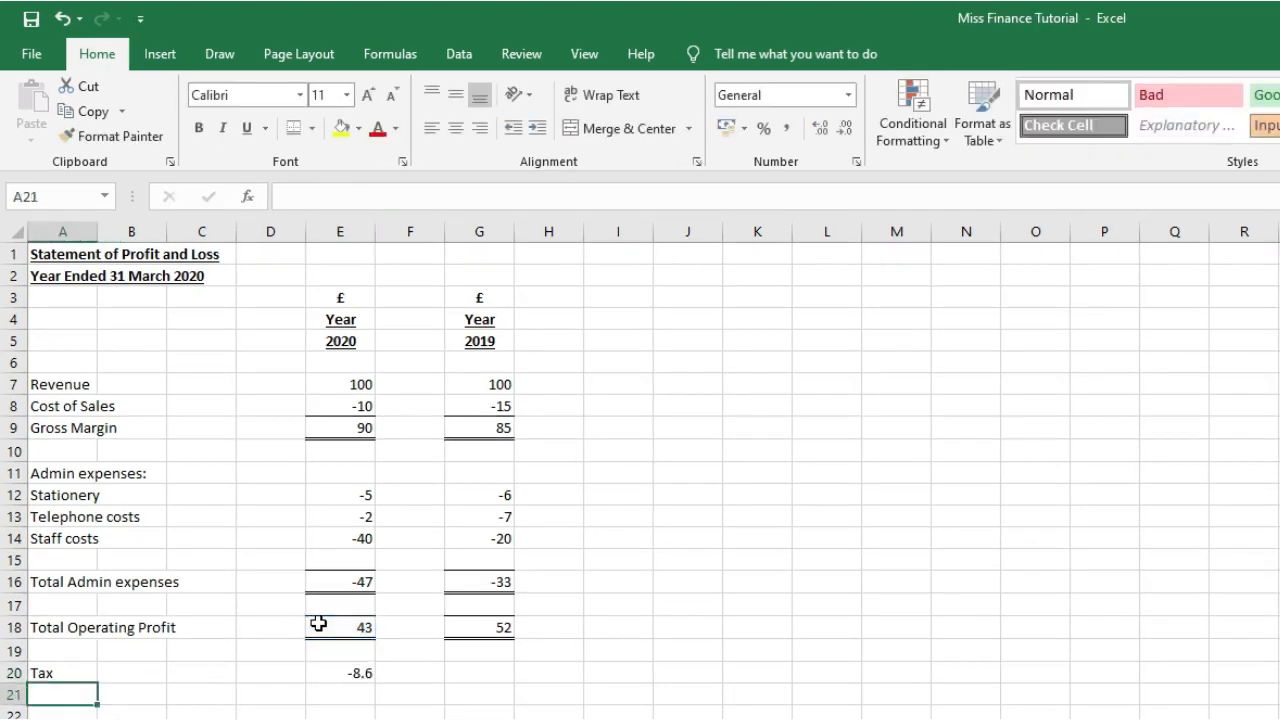
left_click(362, 673)
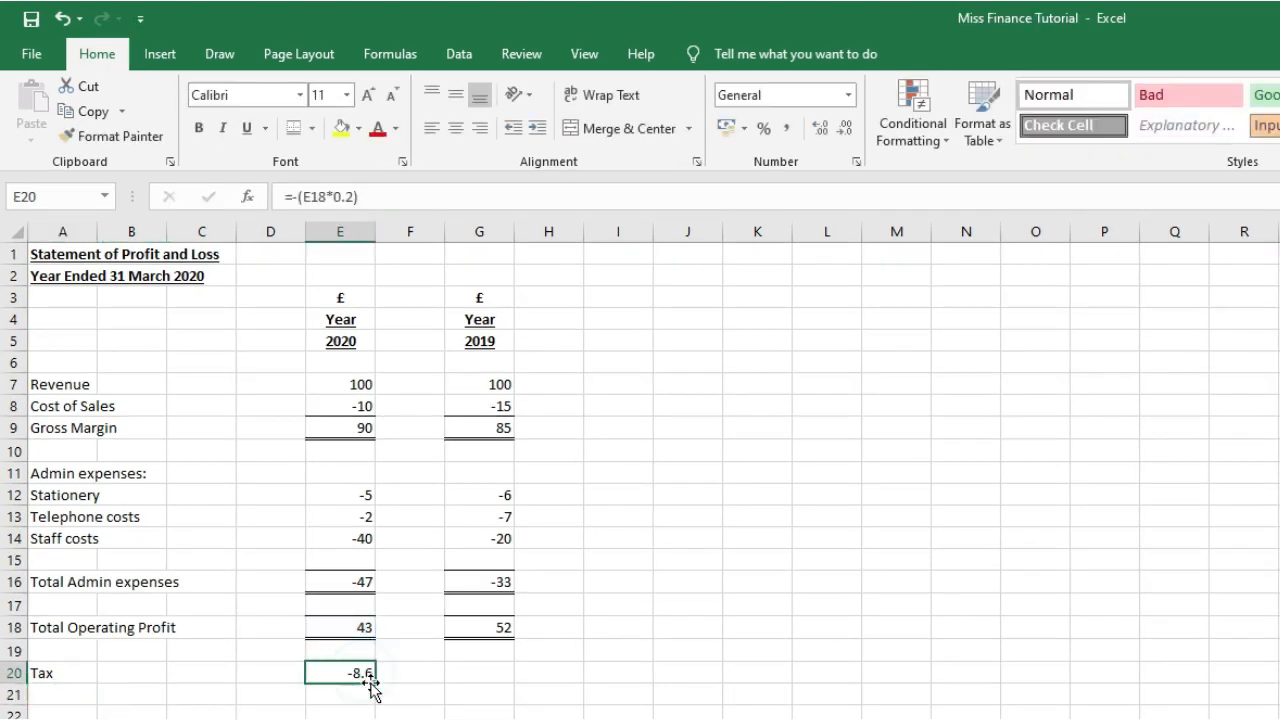
left_click(373, 196)
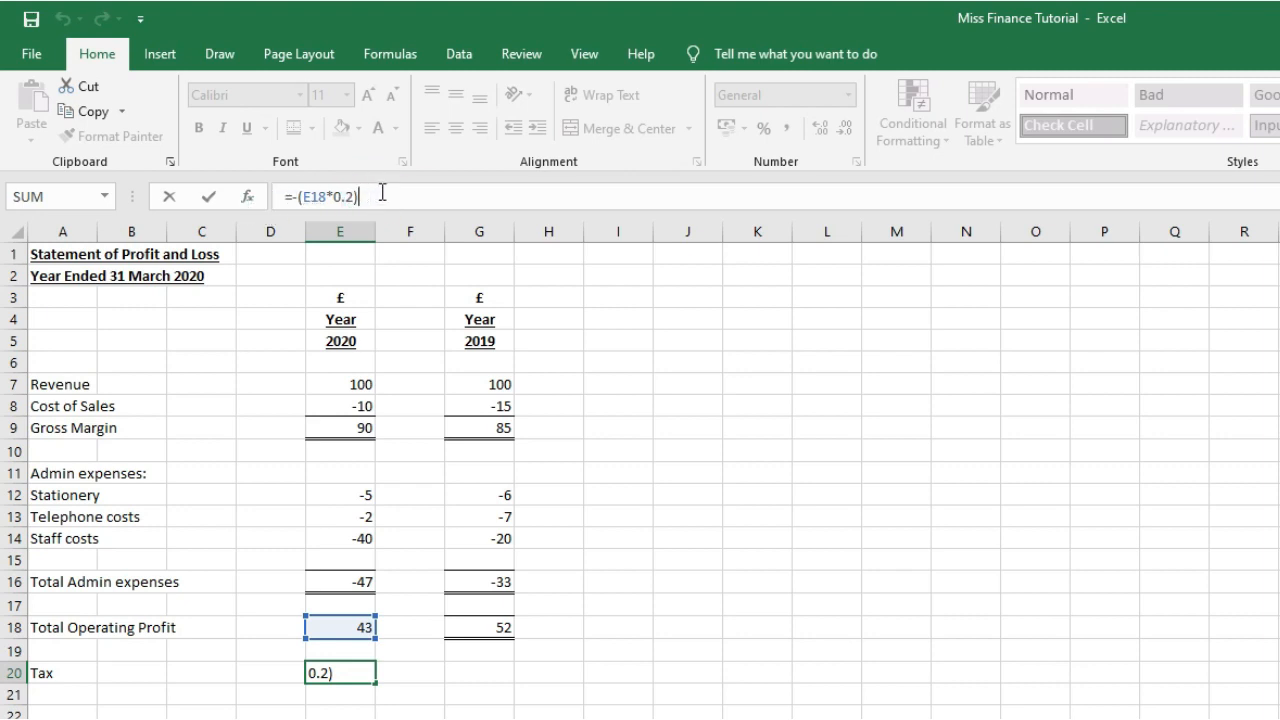
key("Return")
- Copy the Tax formula from E20 into the 2019 cell G20
left_click(345, 672)
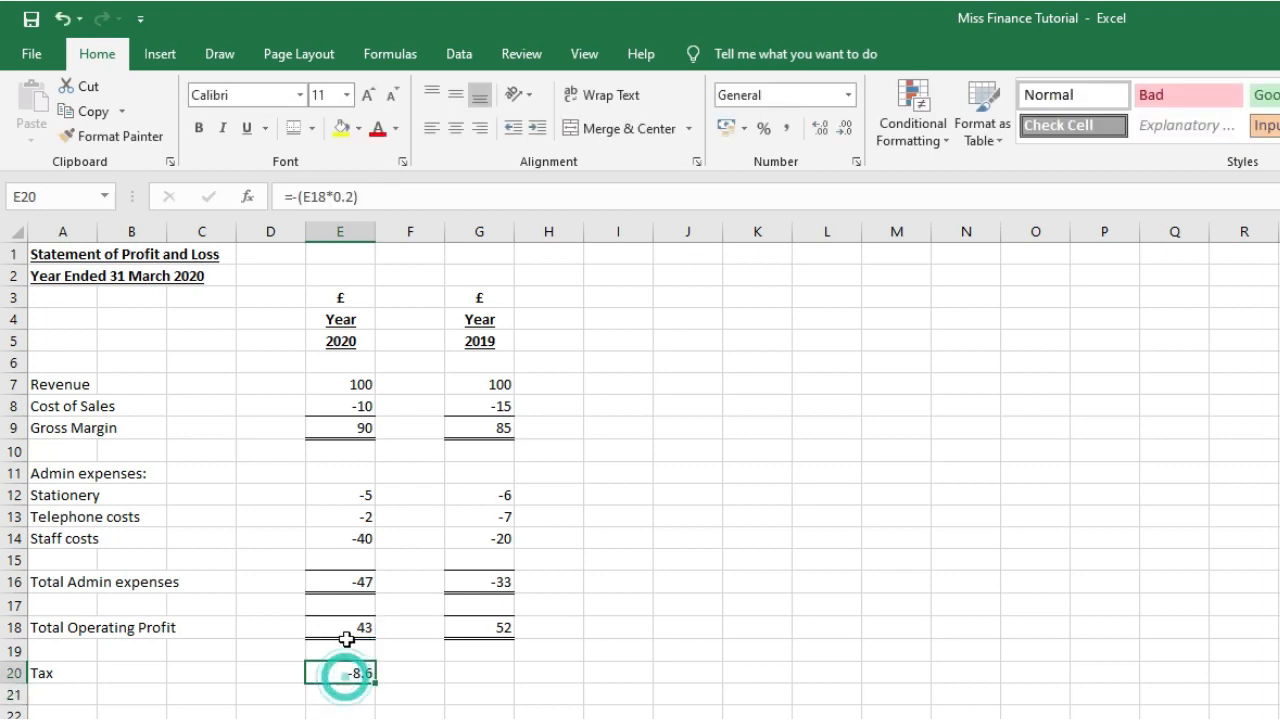
left_click(112, 136)
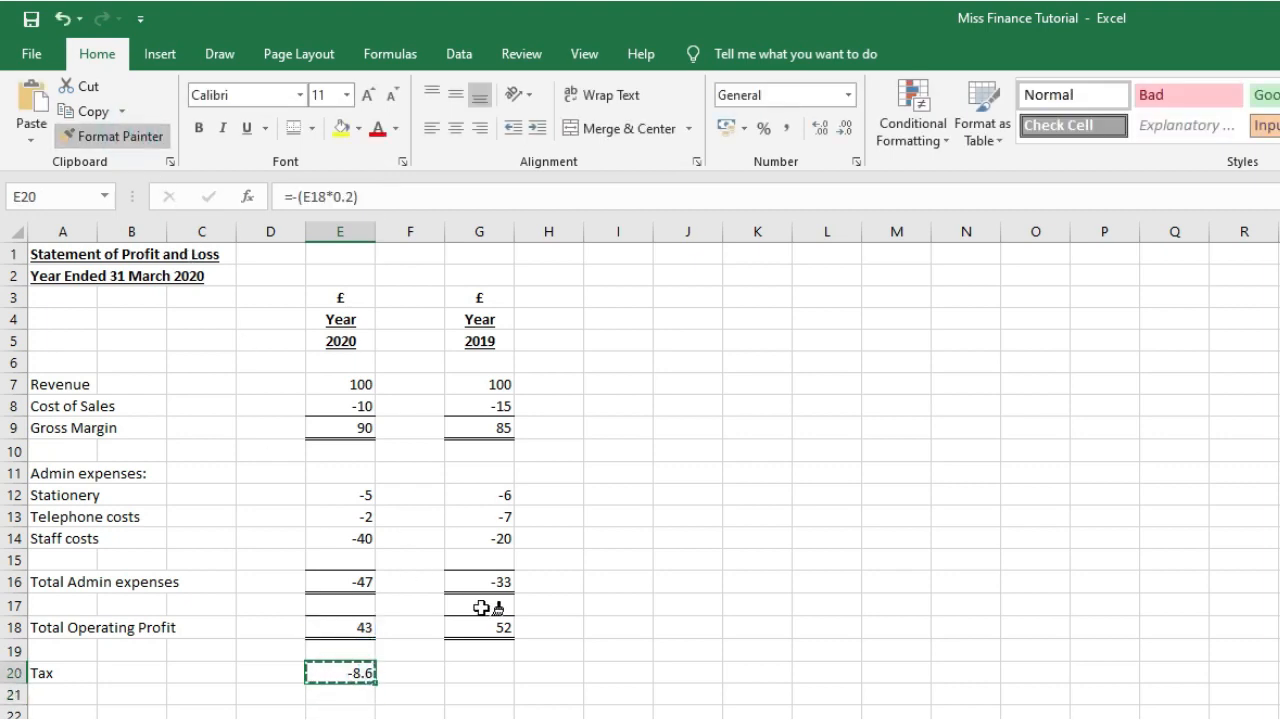
key("Escape")
key("ctrl+c")
left_click(478, 673)
key("ctrl+v")
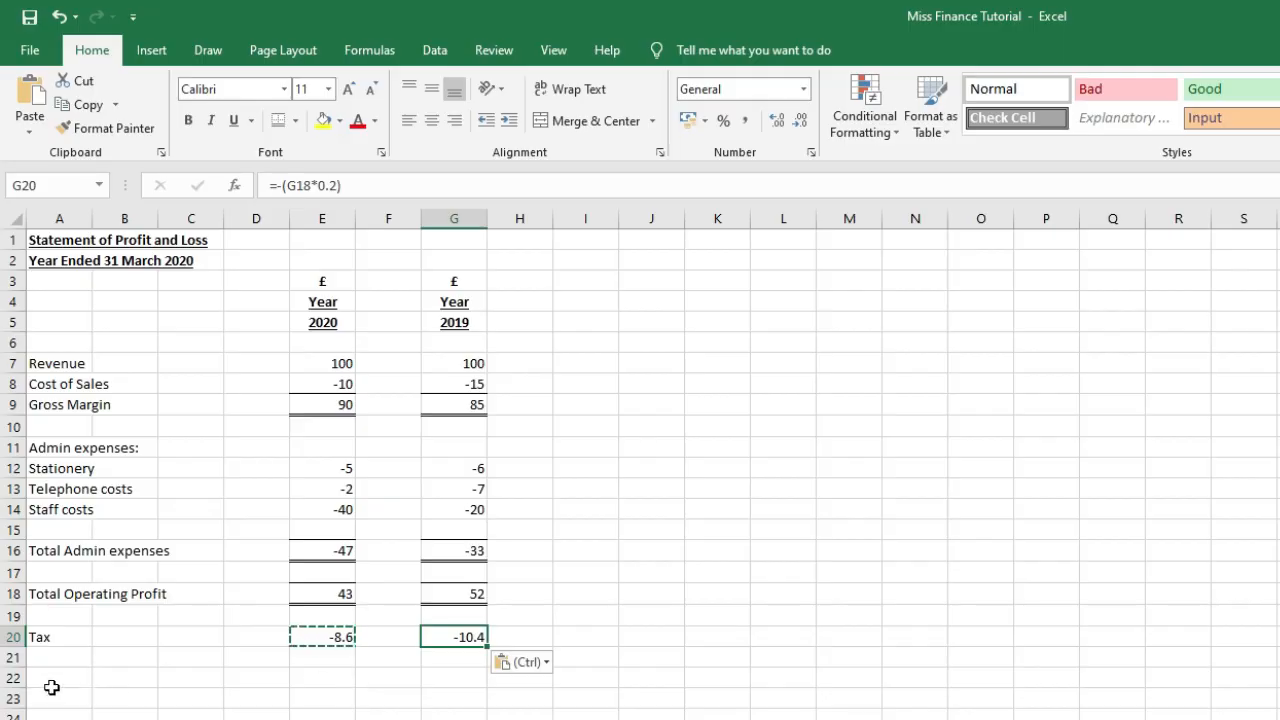
- Label A22 Total Net Profit and calculate the 2020 figure in E22 with =SUM(E18:E21)
left_click(42, 678)
type("Total Net Profit")
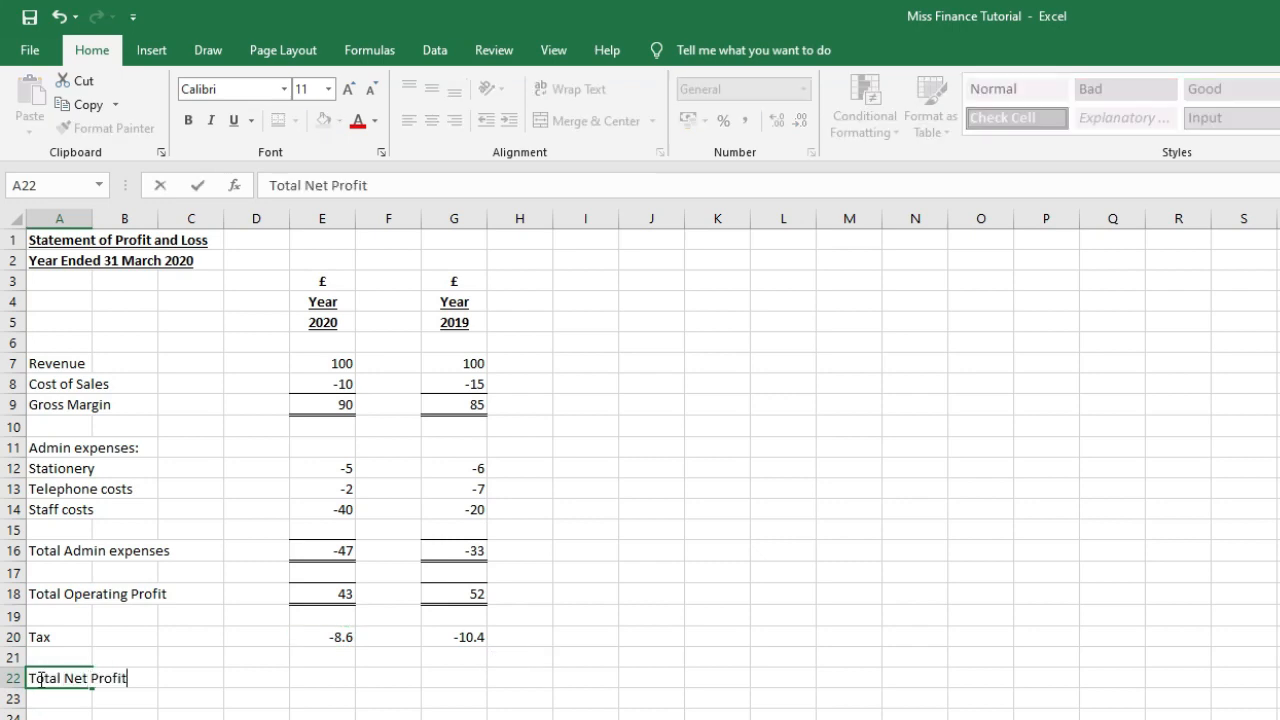
key("Tab")
key("Tab")
key("Tab")
key("Tab")
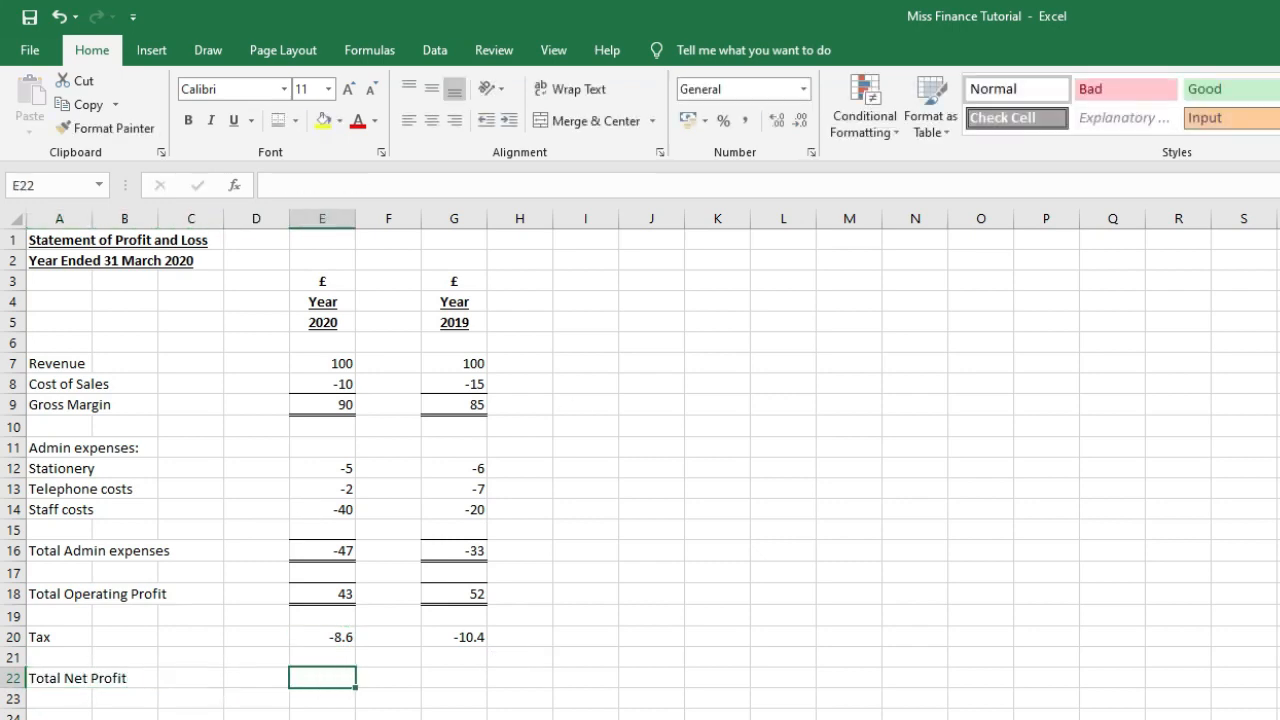
key("alt+equal")
left_click_drag(345, 594, 343, 651)
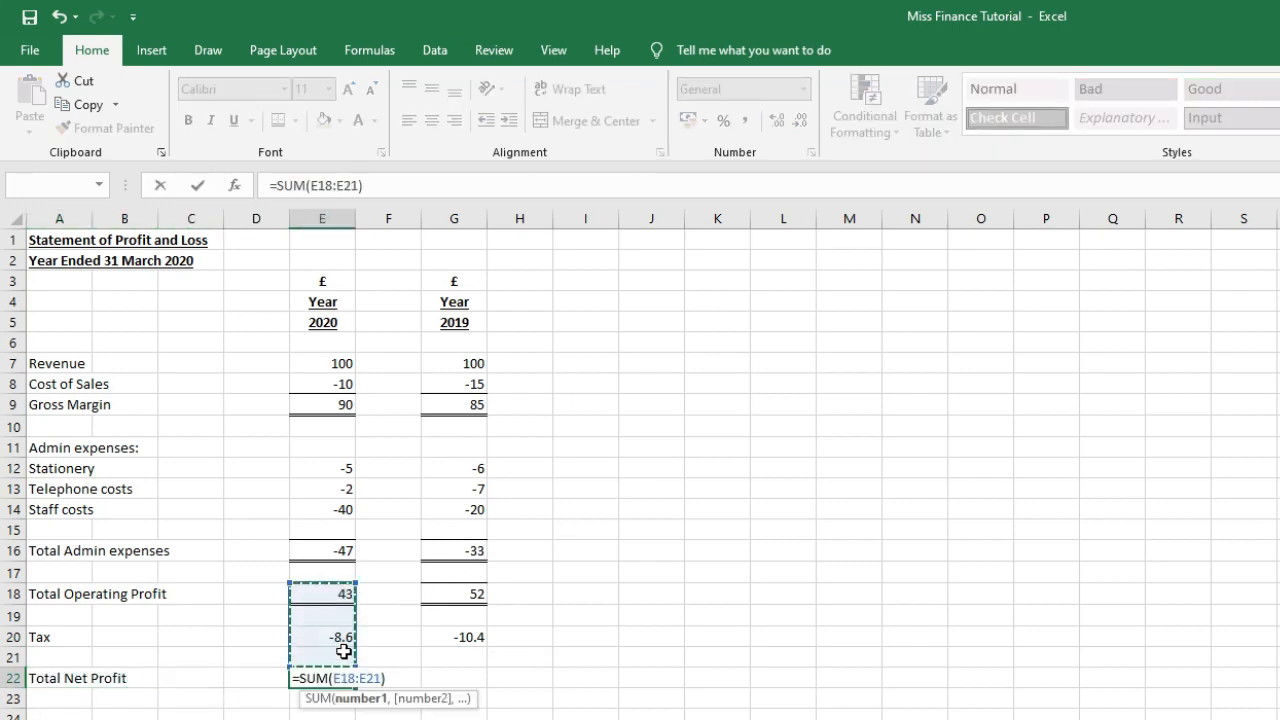
key("Return")
- Copy the border formatting of the Total Operating Profit cell E18 onto E22 with Format Painter
left_click(335, 678)
left_click(343, 605)
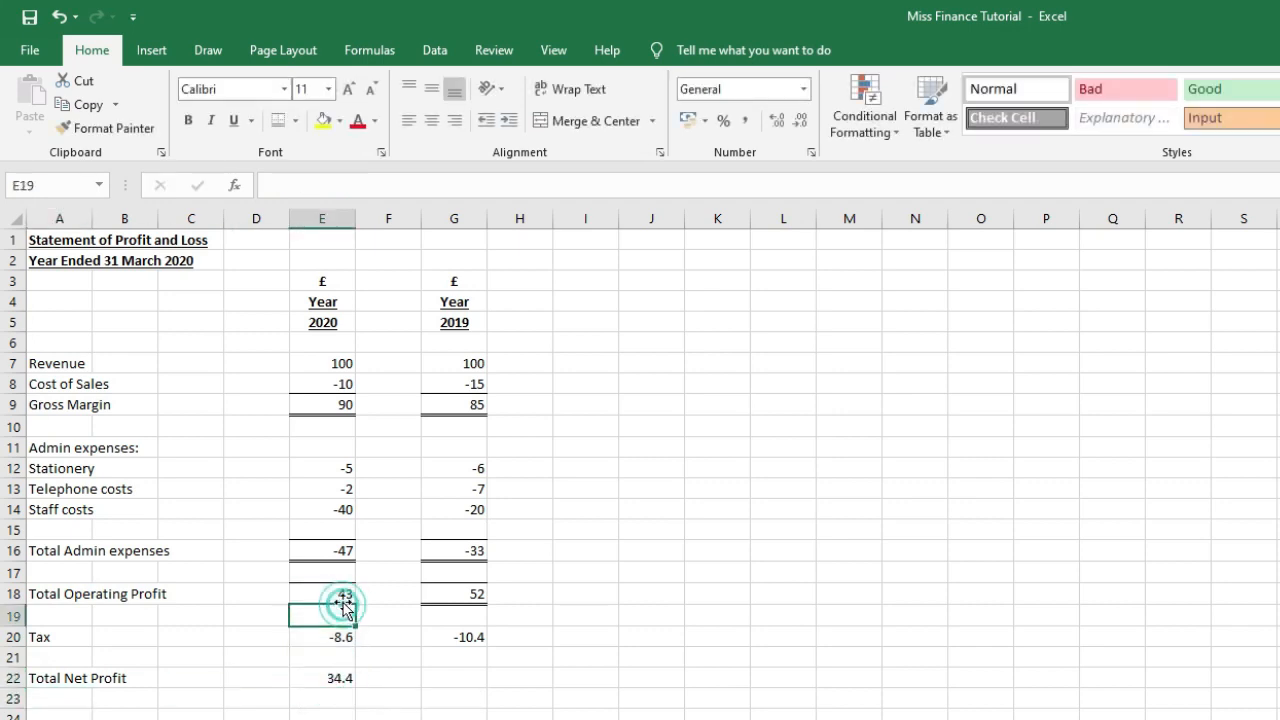
left_click(343, 594)
left_click(106, 128)
left_click(322, 678)
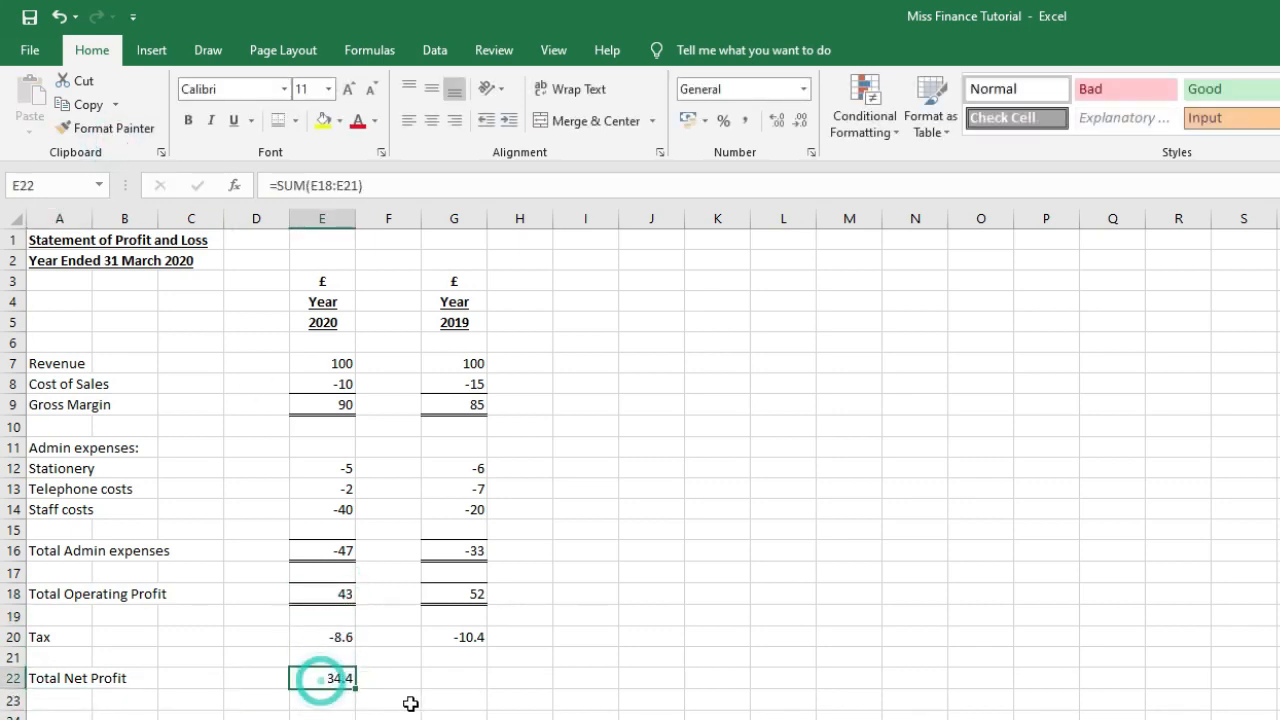
- Copy the Total Net Profit formula and borders from E22 into the 2019 cell G22, and deselect it
key("ctrl+c")
left_click(455, 678)
key("ctrl+v")
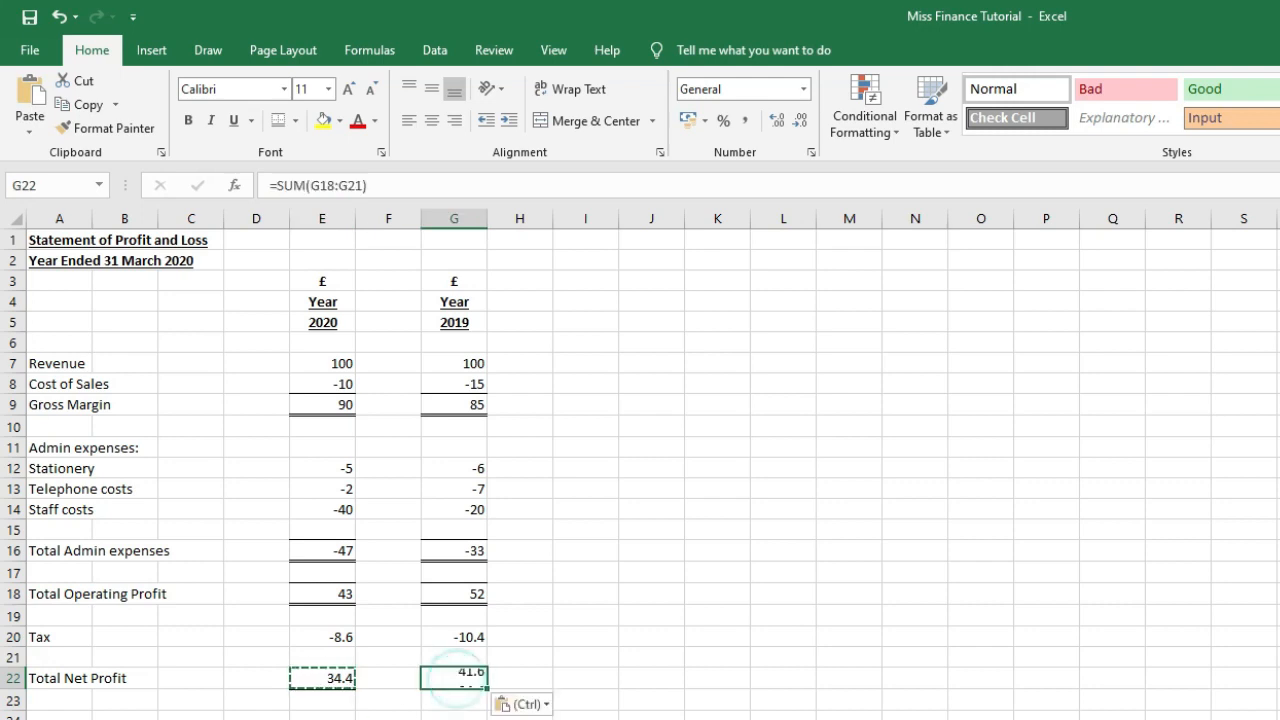
key("Escape")
left_click(386, 716)
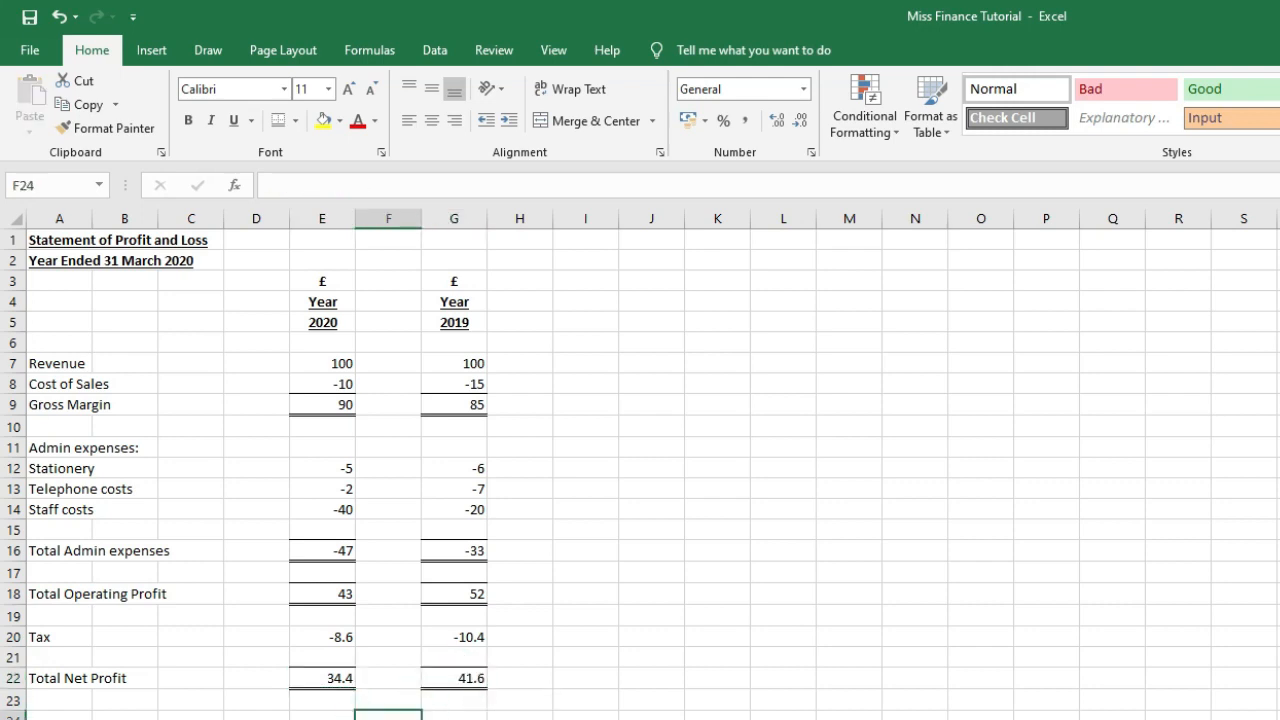
left_click(586, 719)
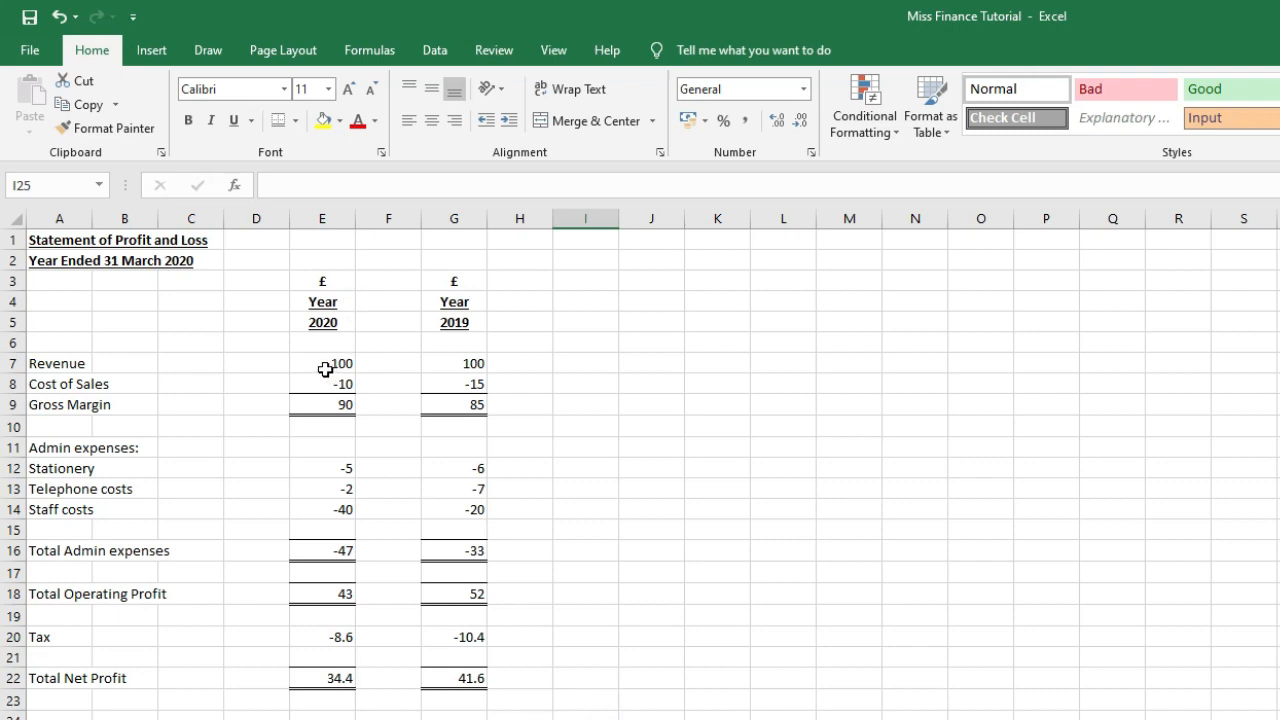
- Open the cell formatting settings for all statement figures in E7:G22 and place the dialog clear of the figures
left_click_drag(325, 370, 471, 681)
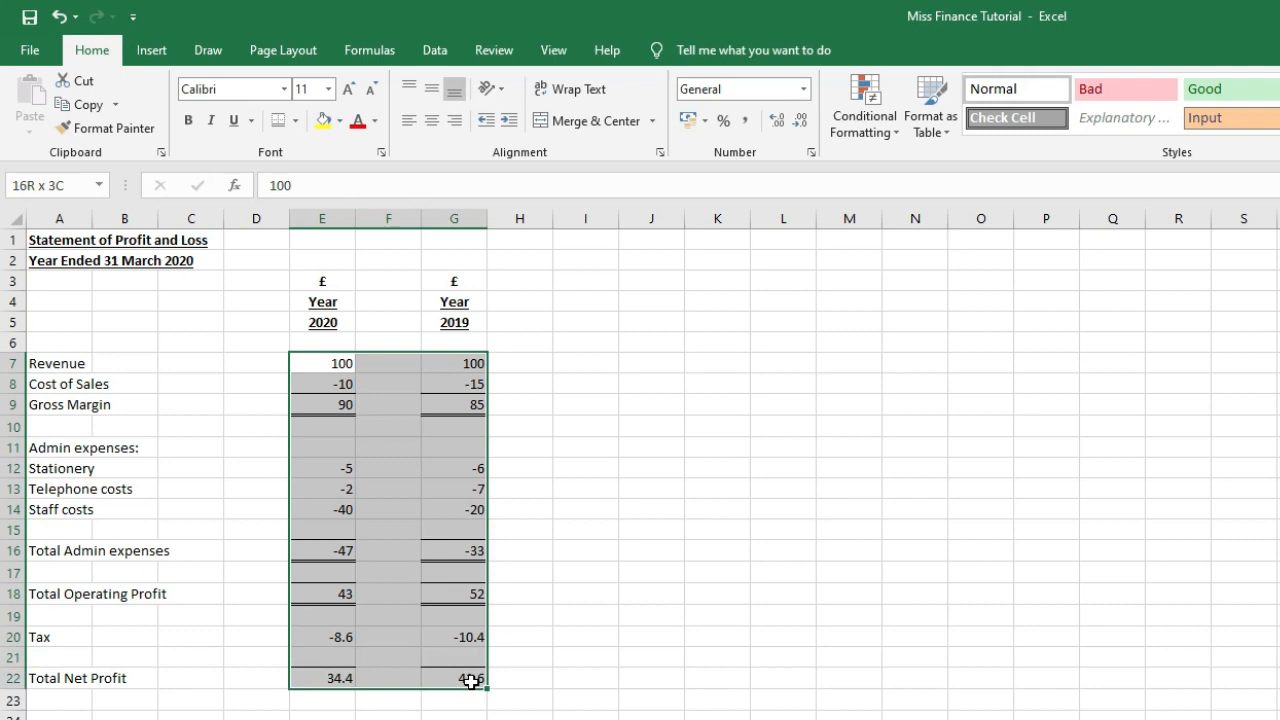
left_click_drag(471, 681, 471, 681)
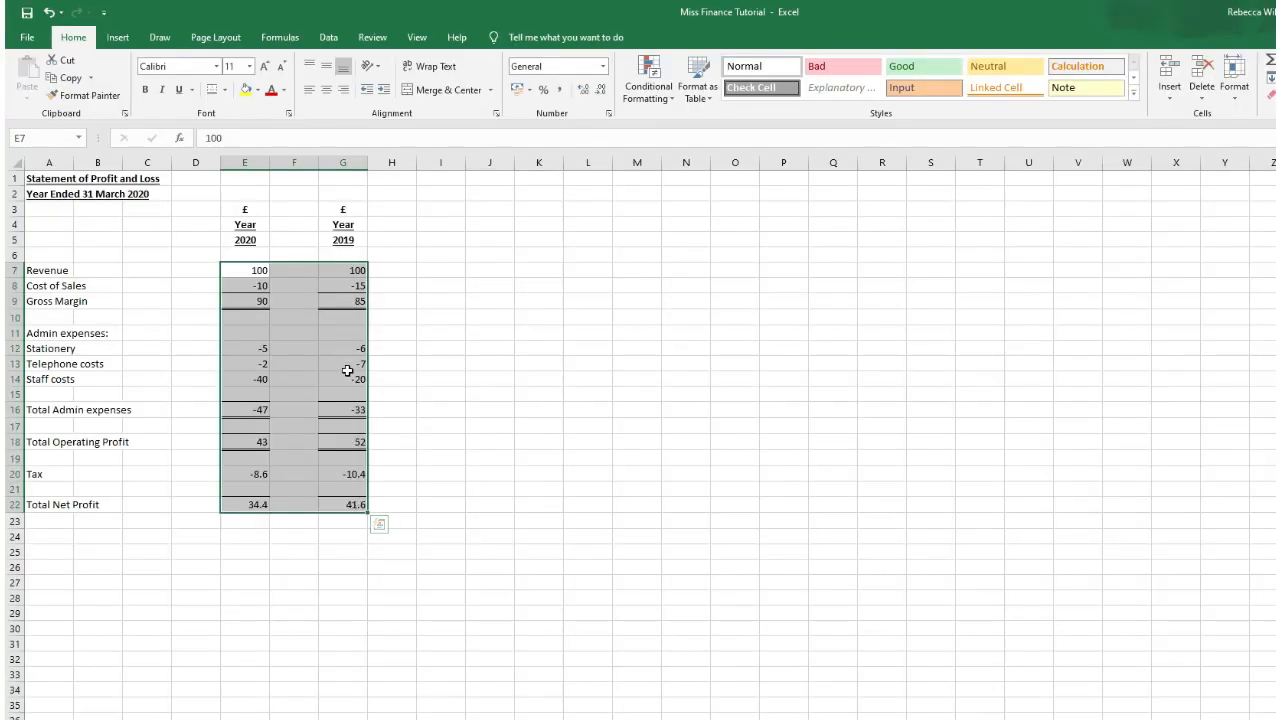
right_click(349, 333)
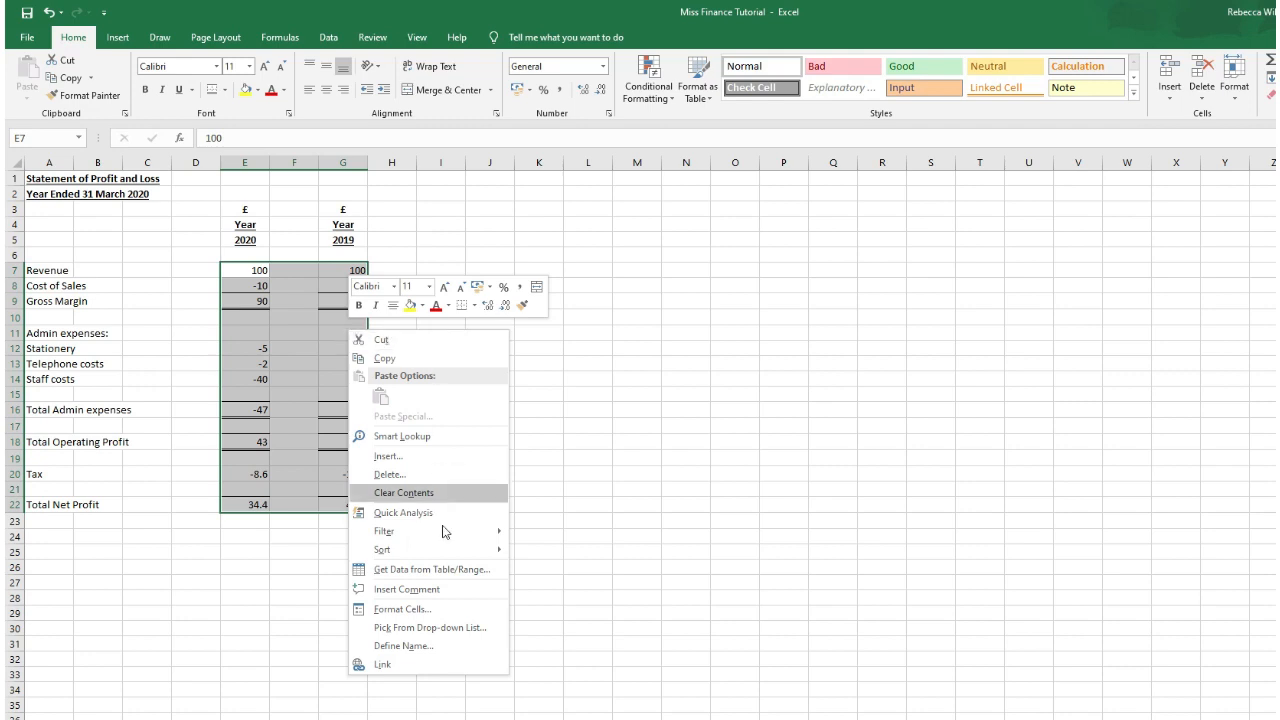
left_click(461, 611)
left_click_drag(470, 422, 645, 208)
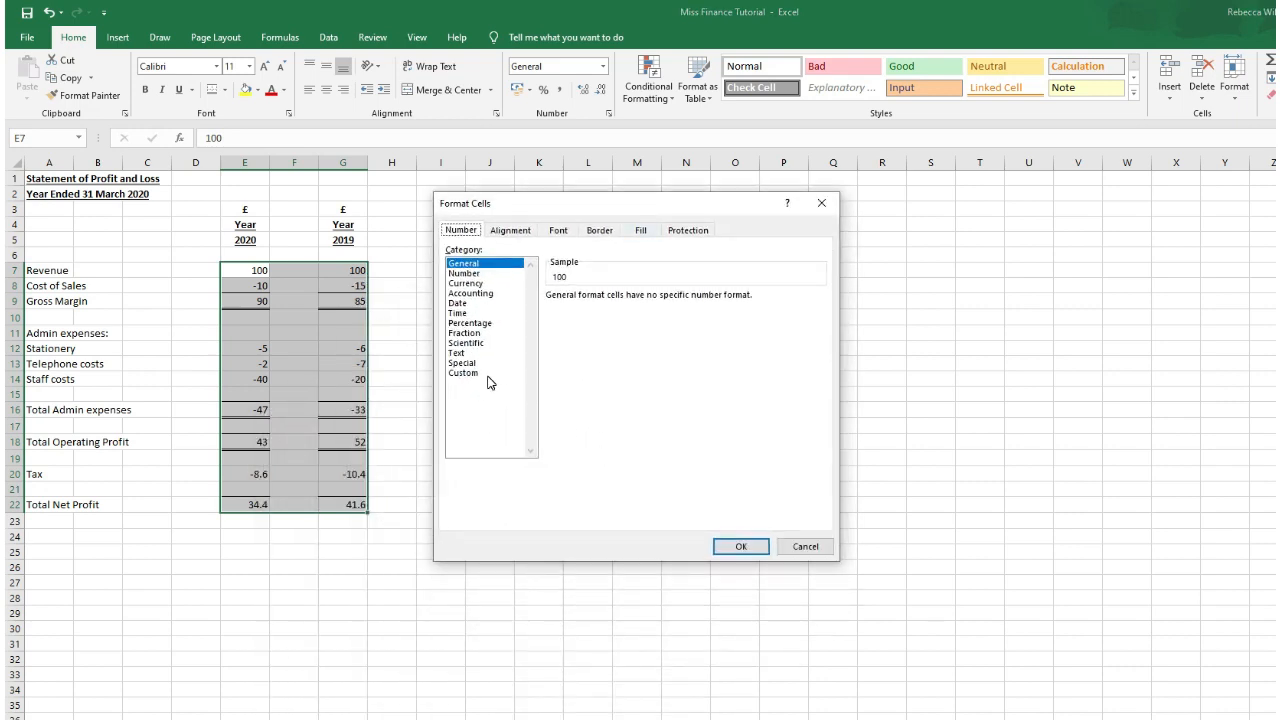
- Browse the number format categories from Number to Special for the selected figures
left_click(476, 273)
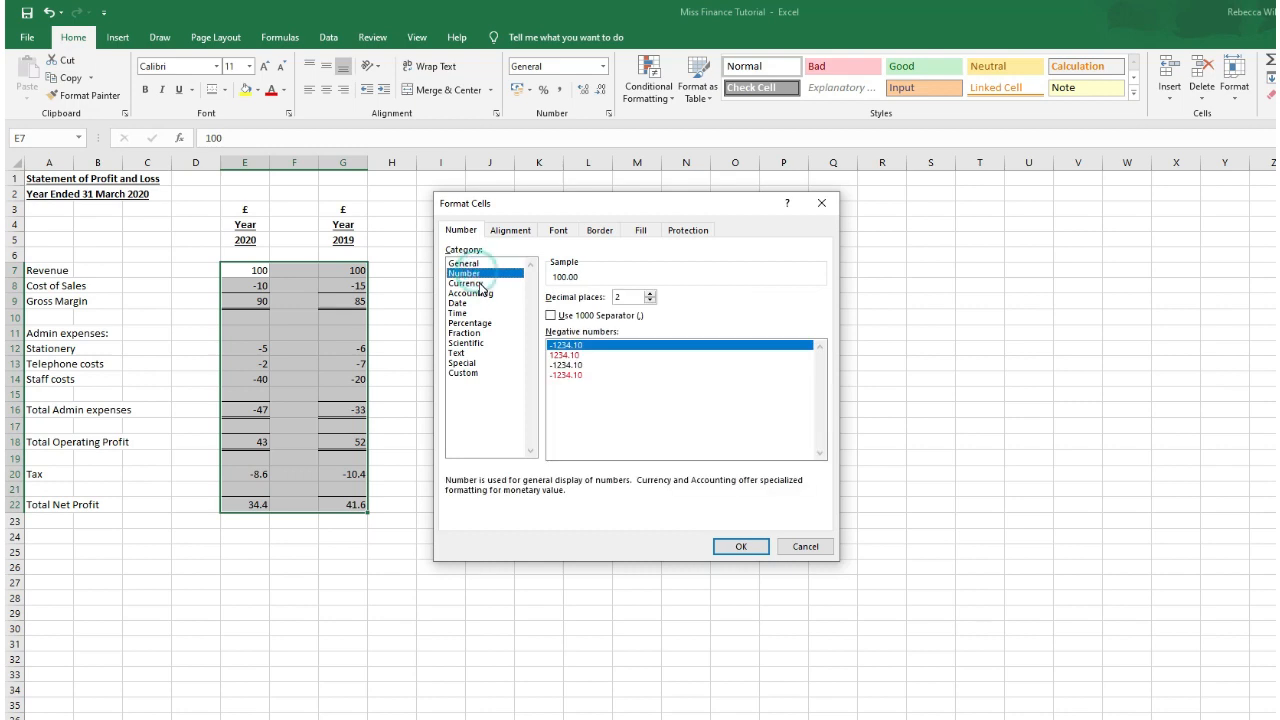
left_click(478, 284)
left_click(478, 294)
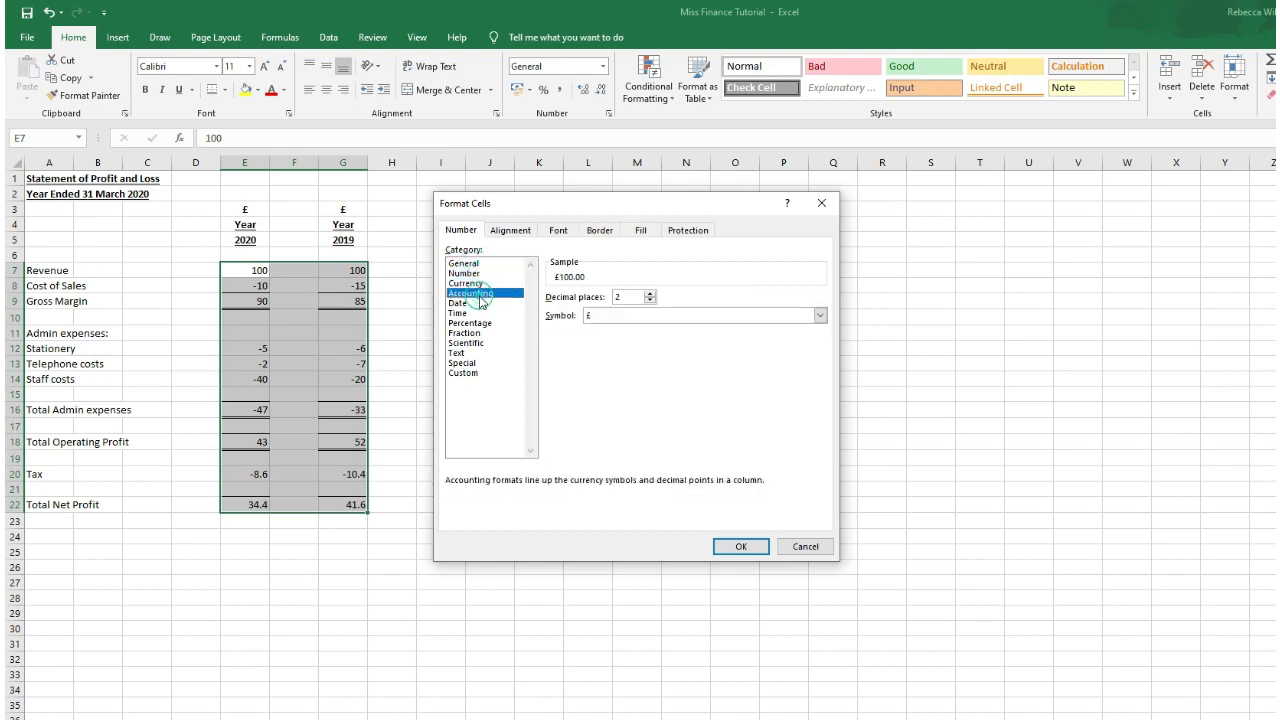
left_click(469, 325)
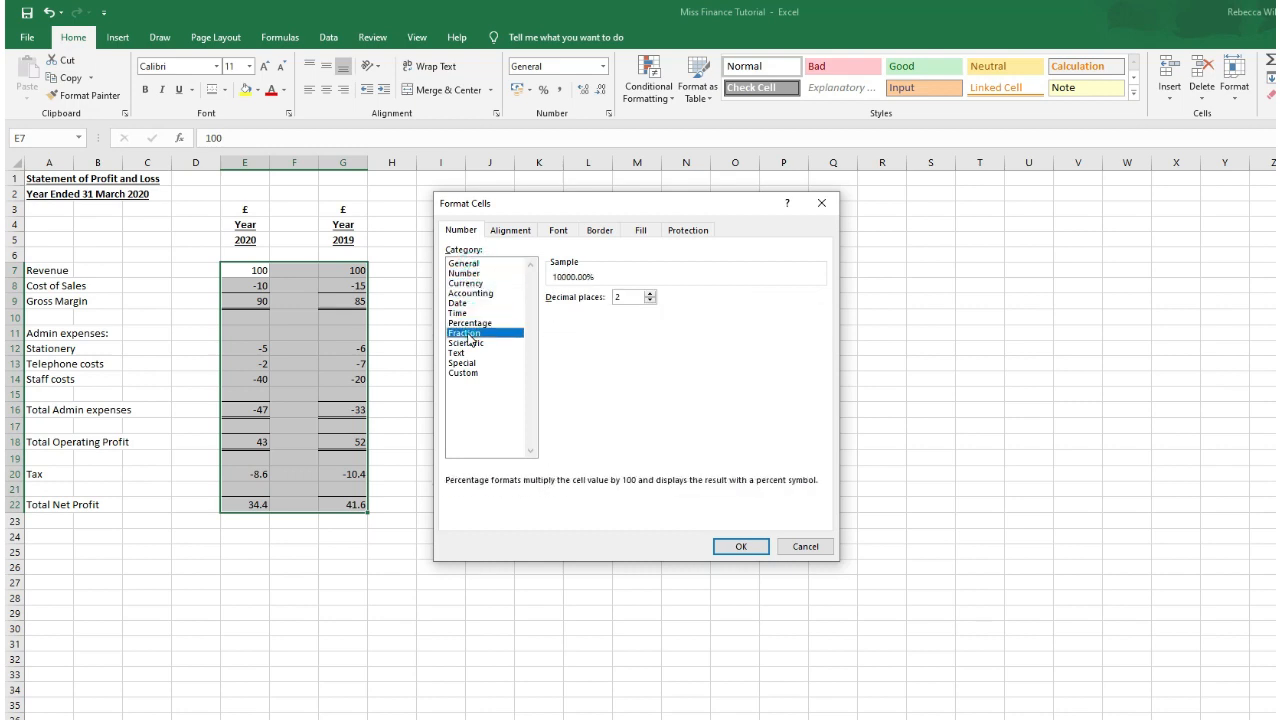
left_click(467, 333)
left_click(466, 343)
left_click(466, 354)
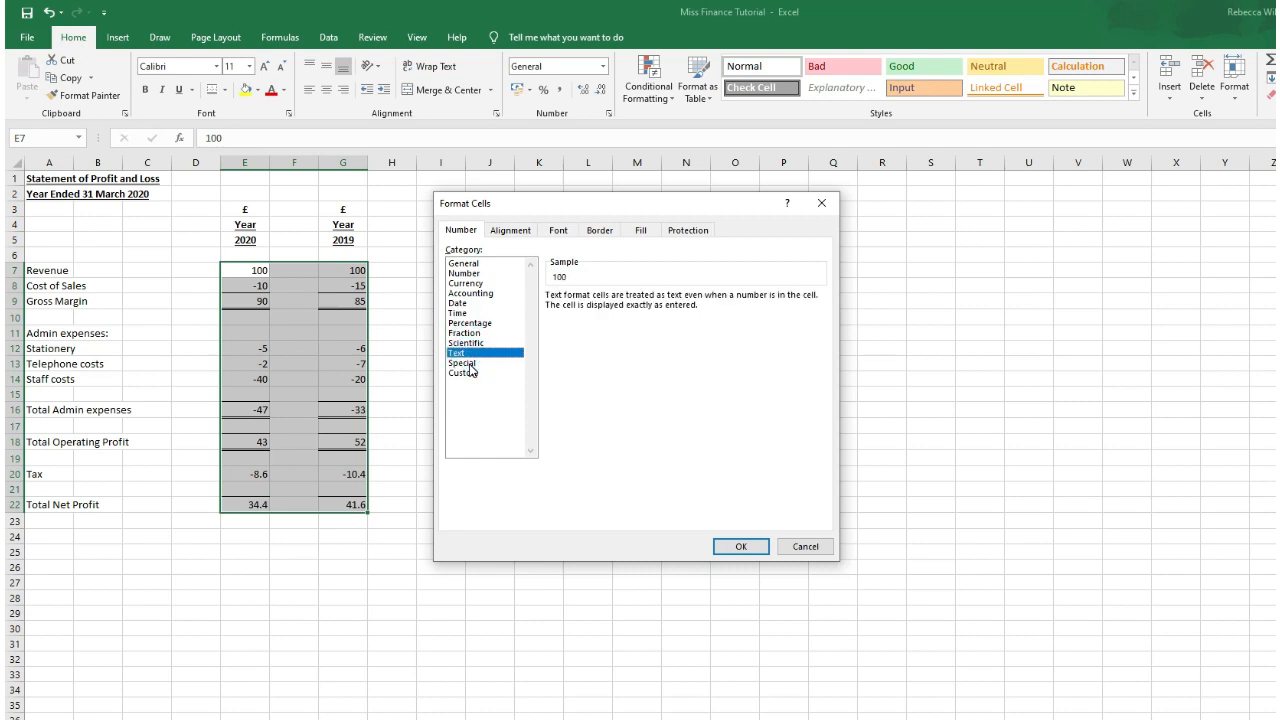
left_click(463, 363)
- Apply the custom number format #,##0;-#,##0 to E7:G22 and replace it with #,##0;[Red]-#,##0
left_click(464, 373)
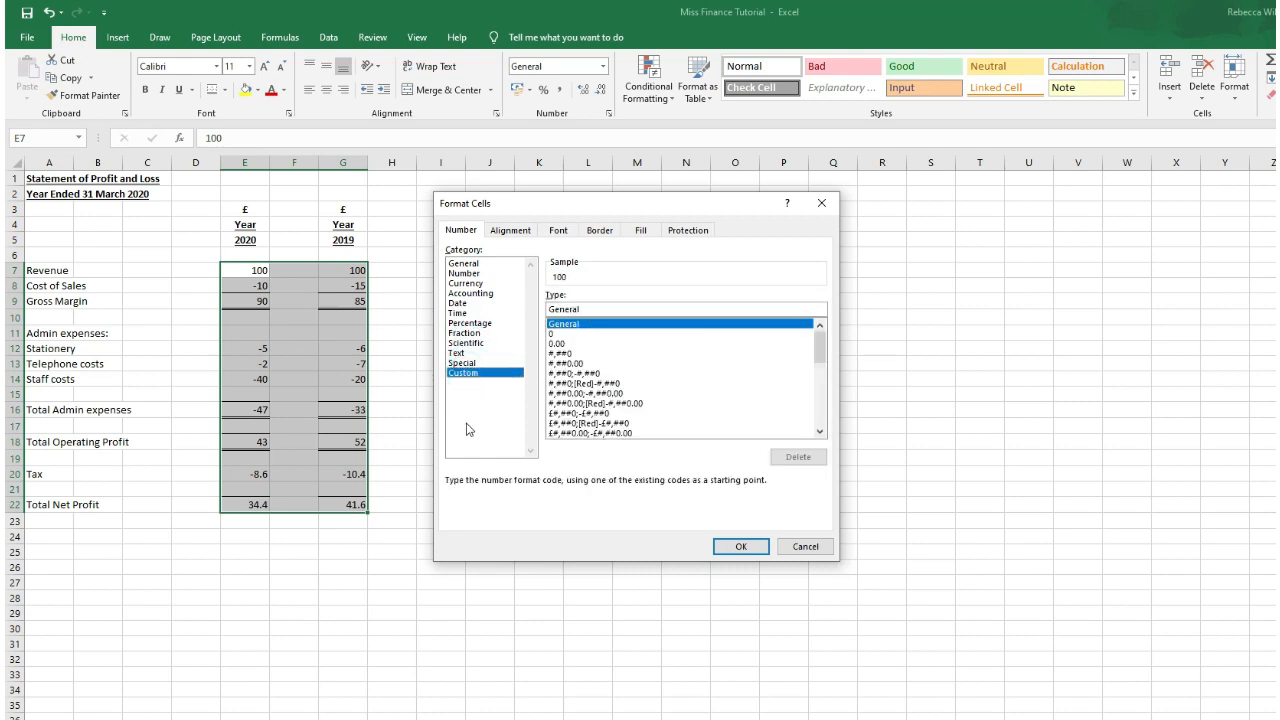
left_click(570, 373)
left_click(740, 546)
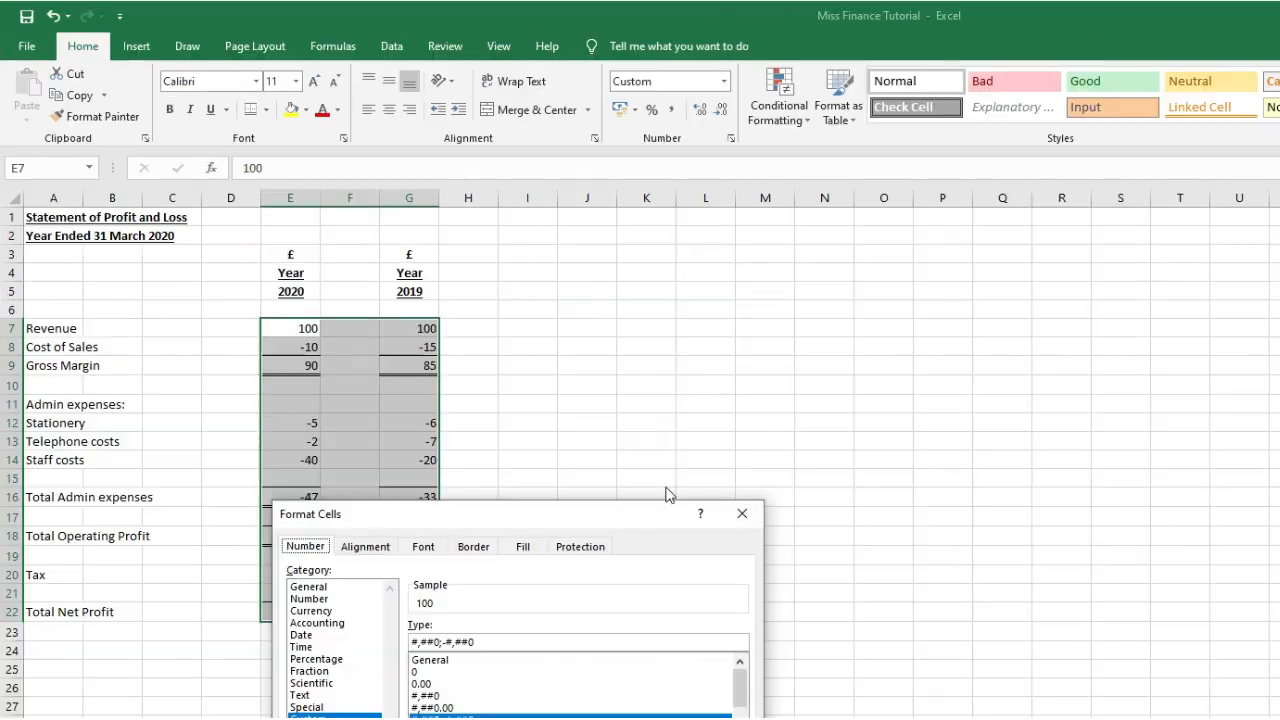
left_click_drag(646, 510, 898, 270)
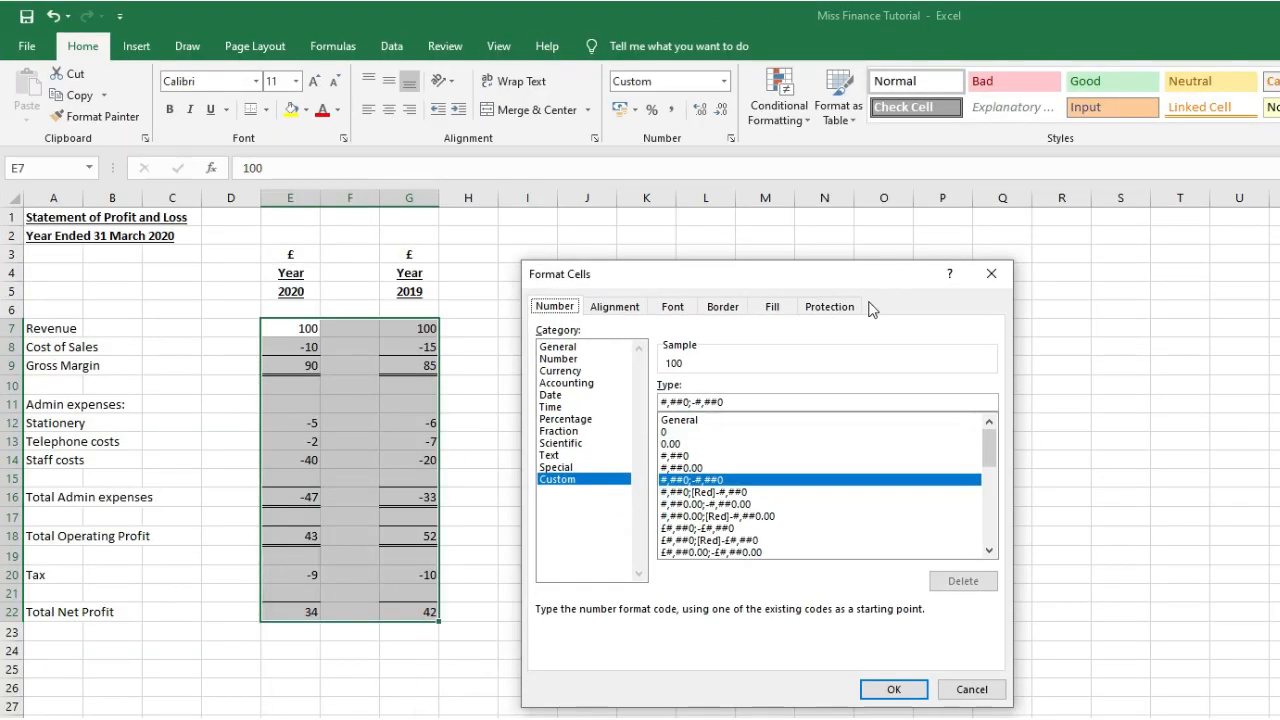
left_click(745, 491)
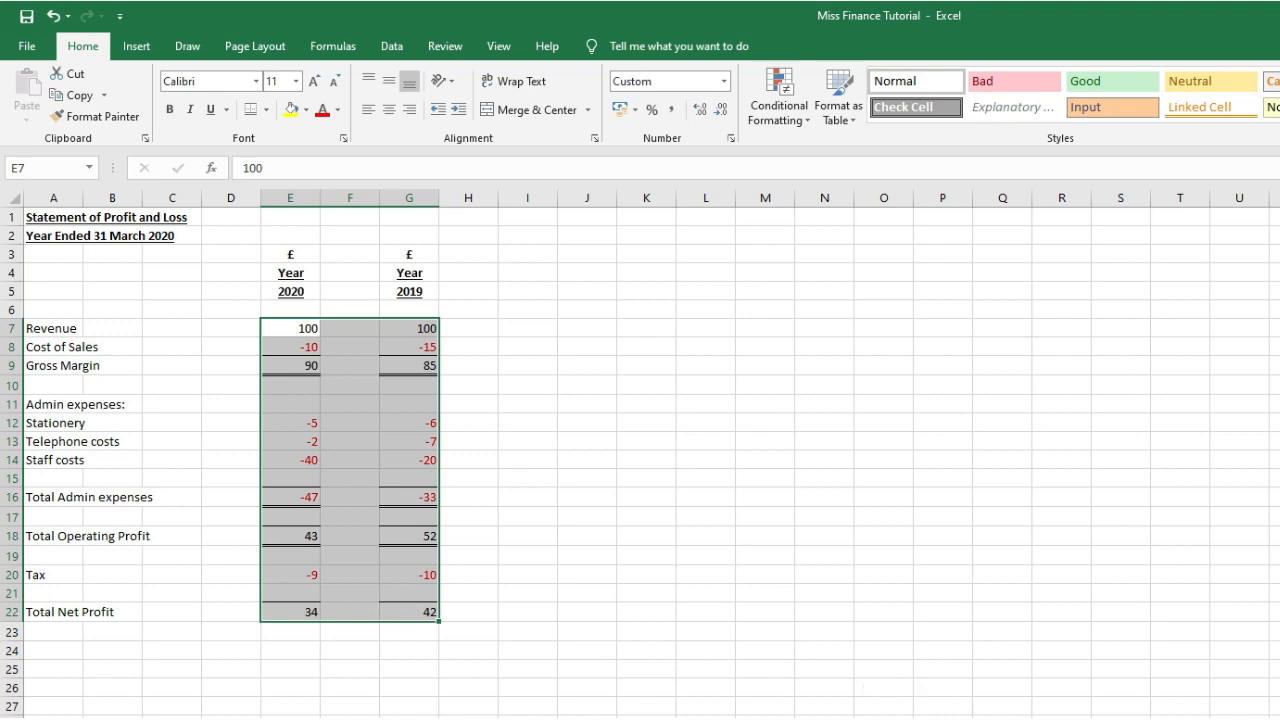
- Change the custom number format of E7:G22 to #,##0;[Red](#,##0) so negatives use red brackets
right_click(397, 412)
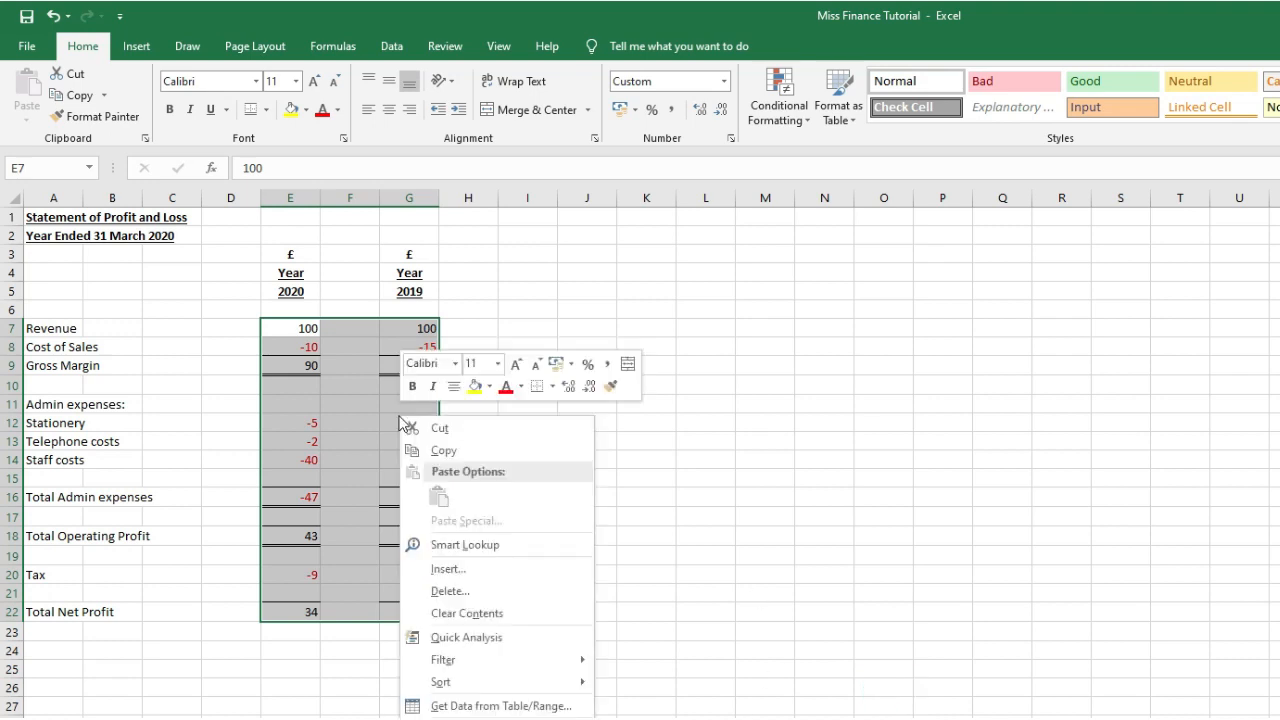
key("Escape")
key("ctrl+1")
left_click_drag(569, 520, 760, 391)
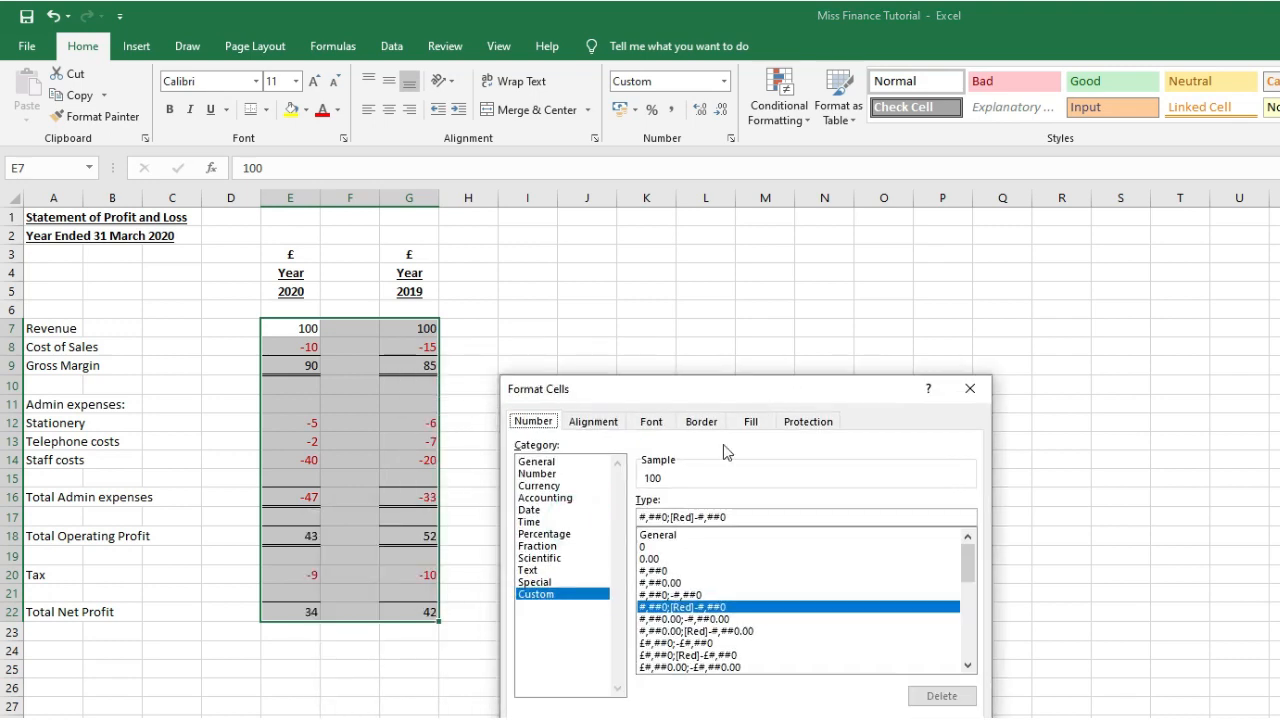
left_click(700, 518)
key("BackSpace")
type("(")
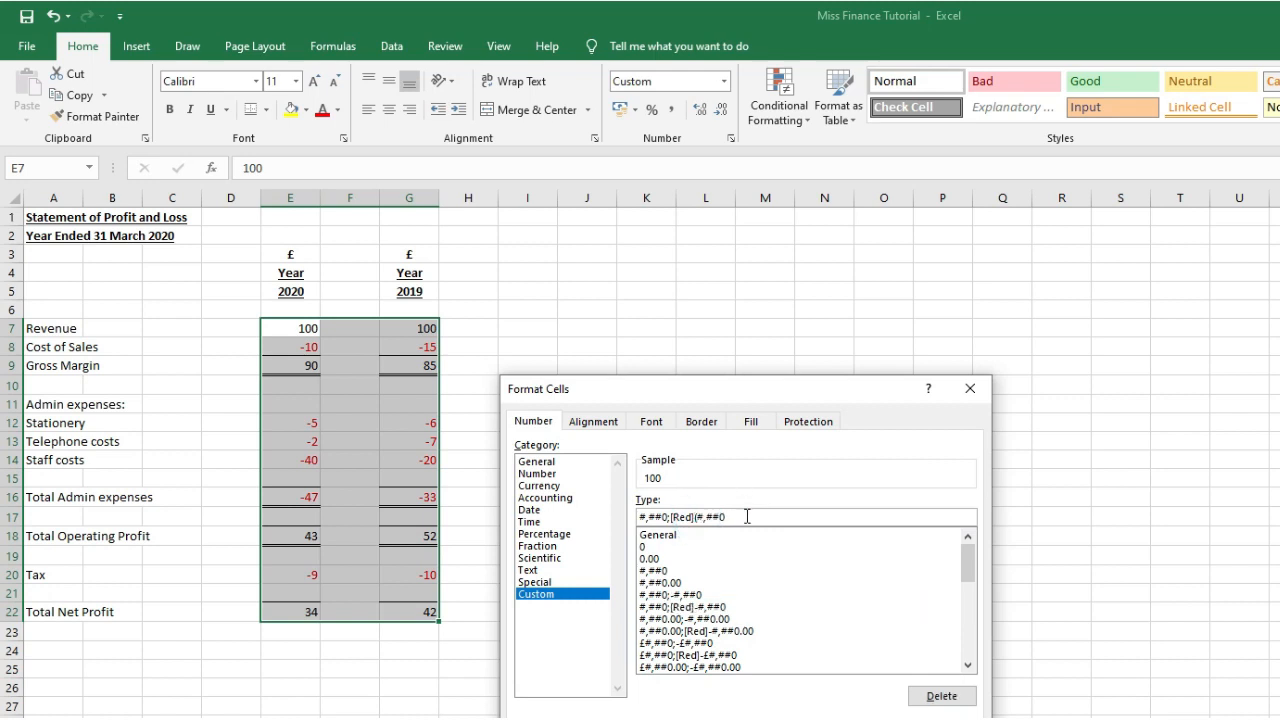
type(")")
key("Return")
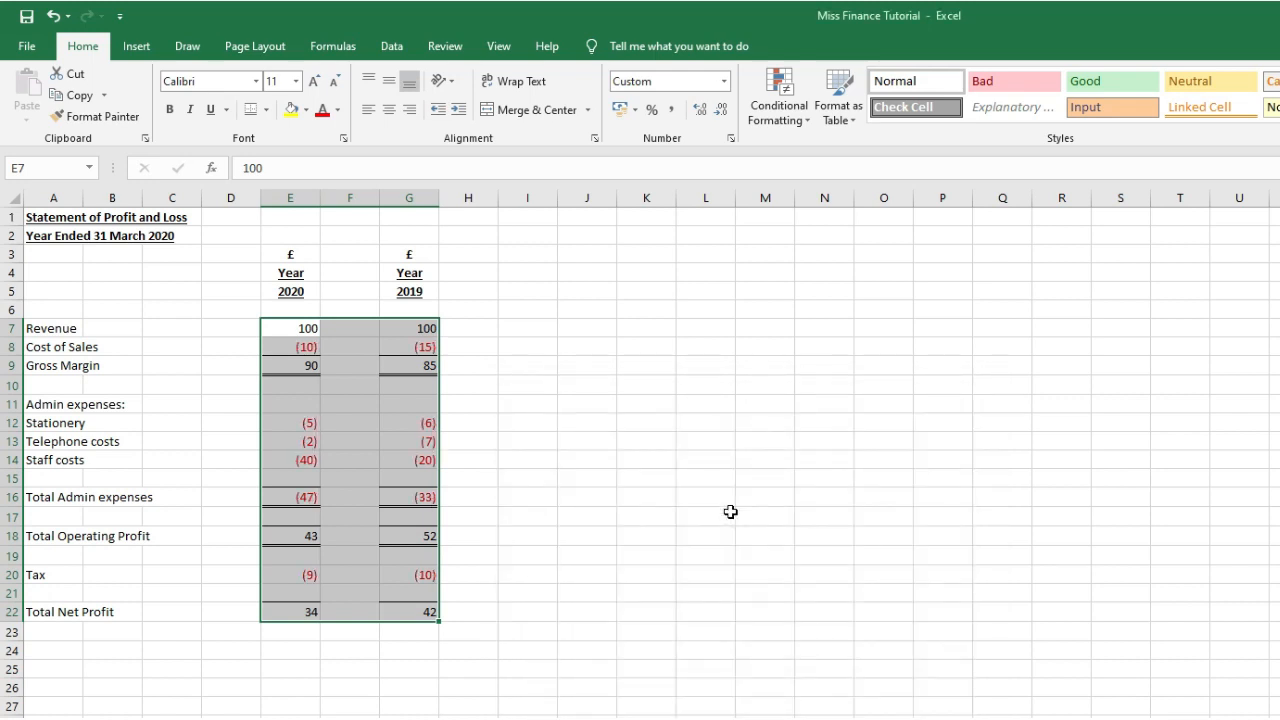
- Try different numbers of decimal places on the figures in E7:G22 and return them to whole numbers
left_click(720, 112)
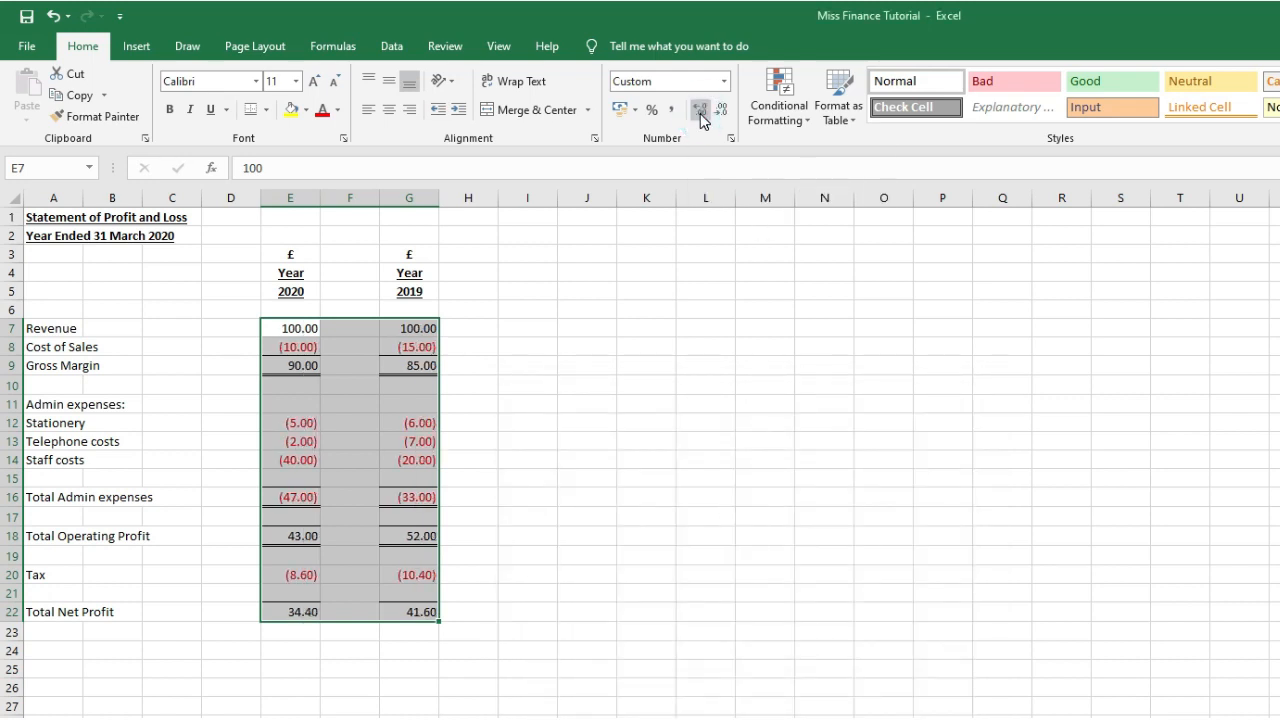
left_click(723, 115)
left_click(703, 114)
left_click(703, 114)
left_click(703, 114)
left_click(703, 114)
left_click(723, 115)
double_click(723, 115)
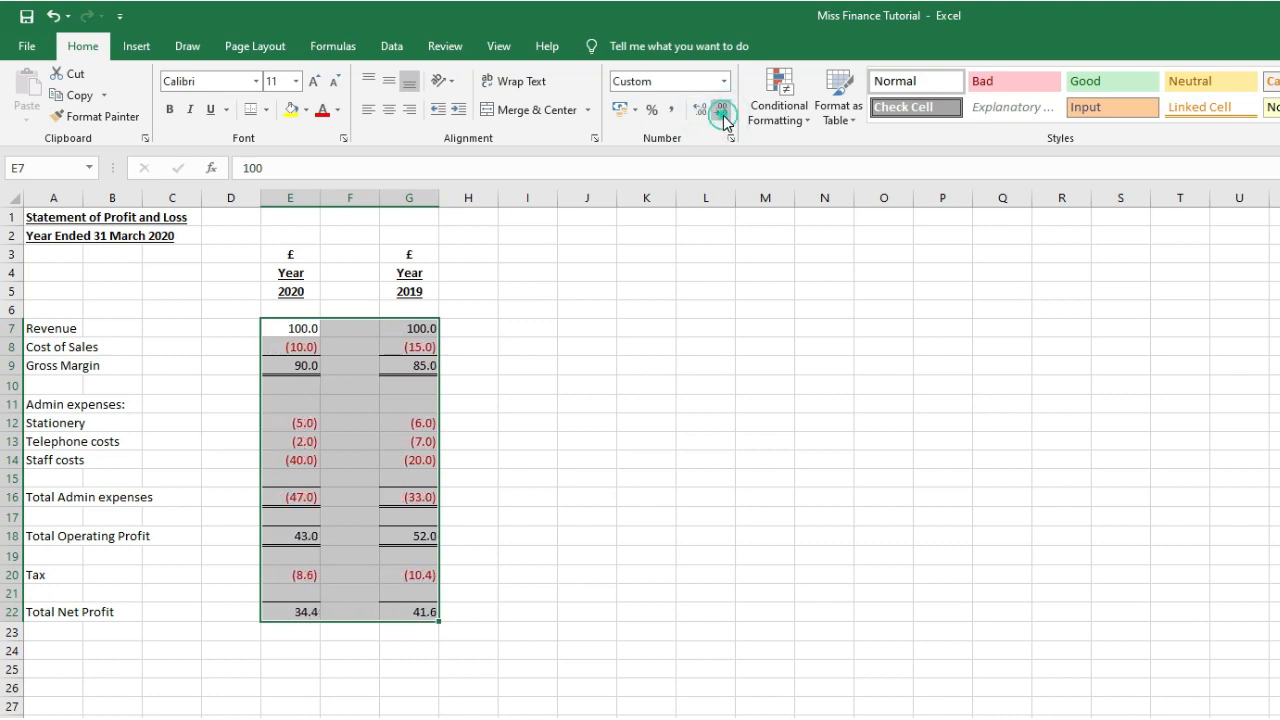
left_click(723, 115)
- Copy the 2020 and 2019 columns E3:G22, including headings, to a second block starting at I3
left_click_drag(300, 253, 414, 613)
key("ctrl+c")
left_click(534, 253)
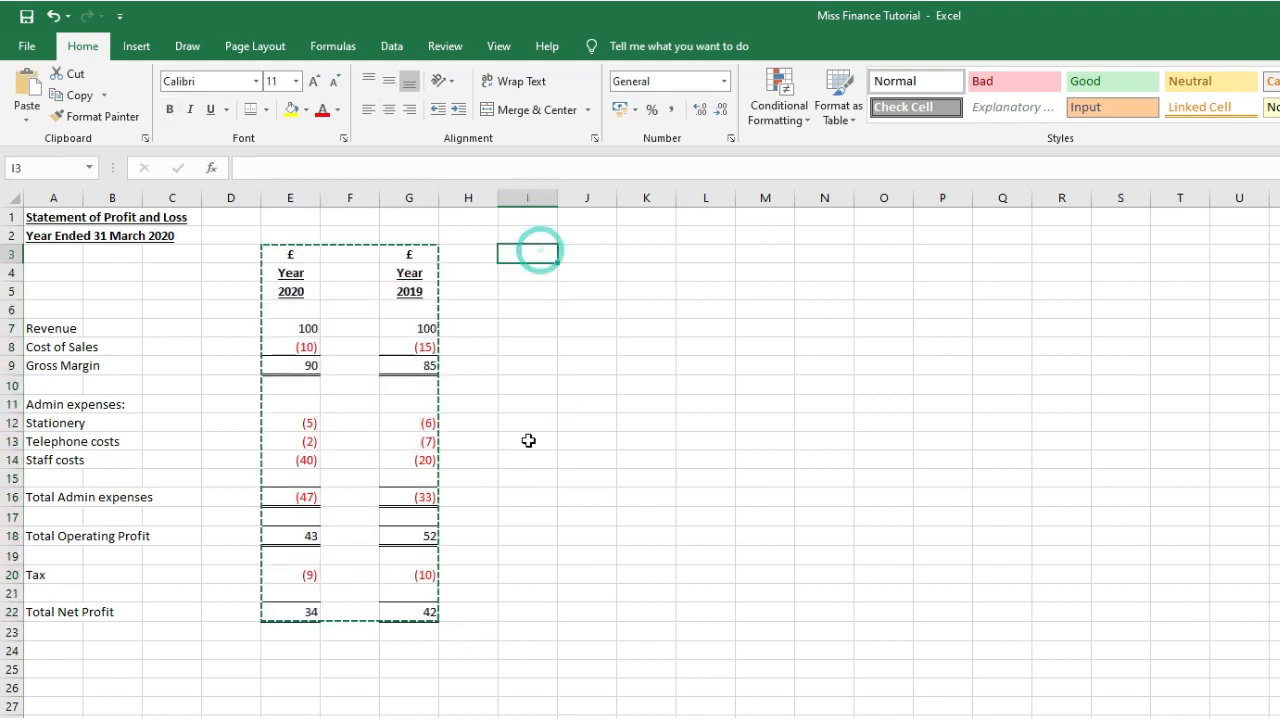
key("ctrl+v")
- Set the 2020 Revenue in I7 of the copied block to 100567
left_click(532, 328)
type("1")
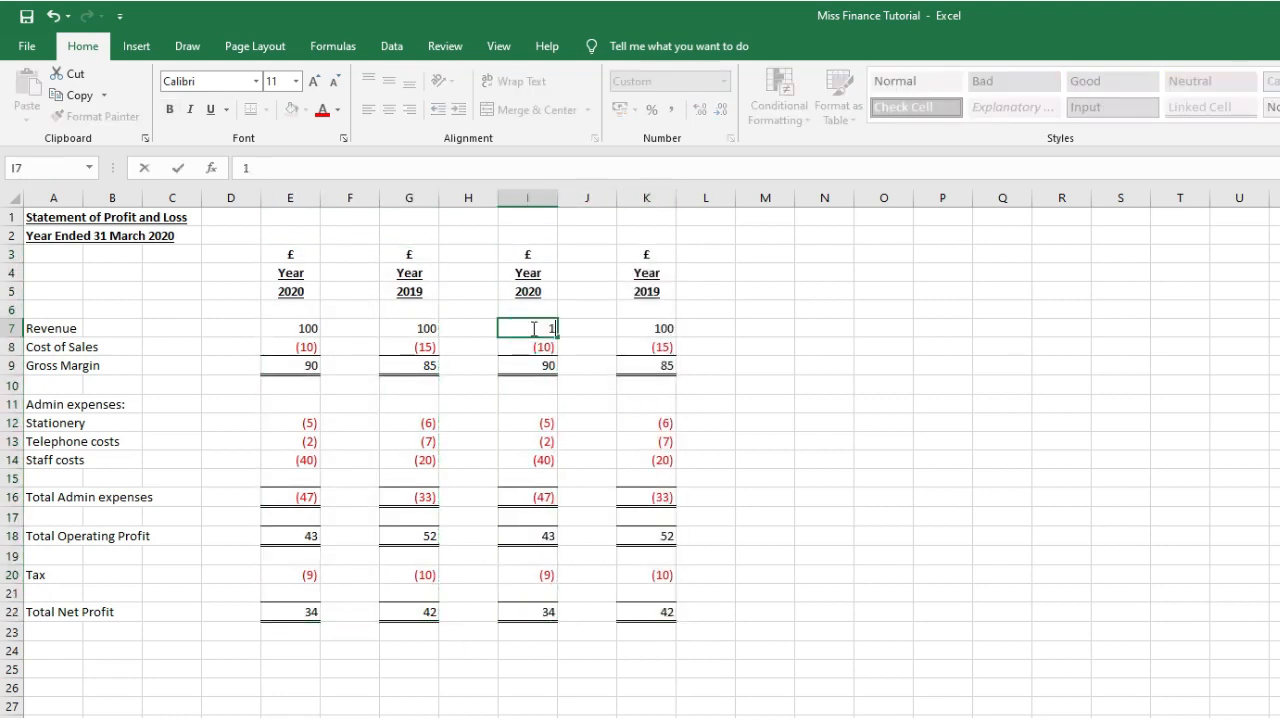
type("00500")
key("BackSpace")
key("BackSpace")
type("67")
key("Return")
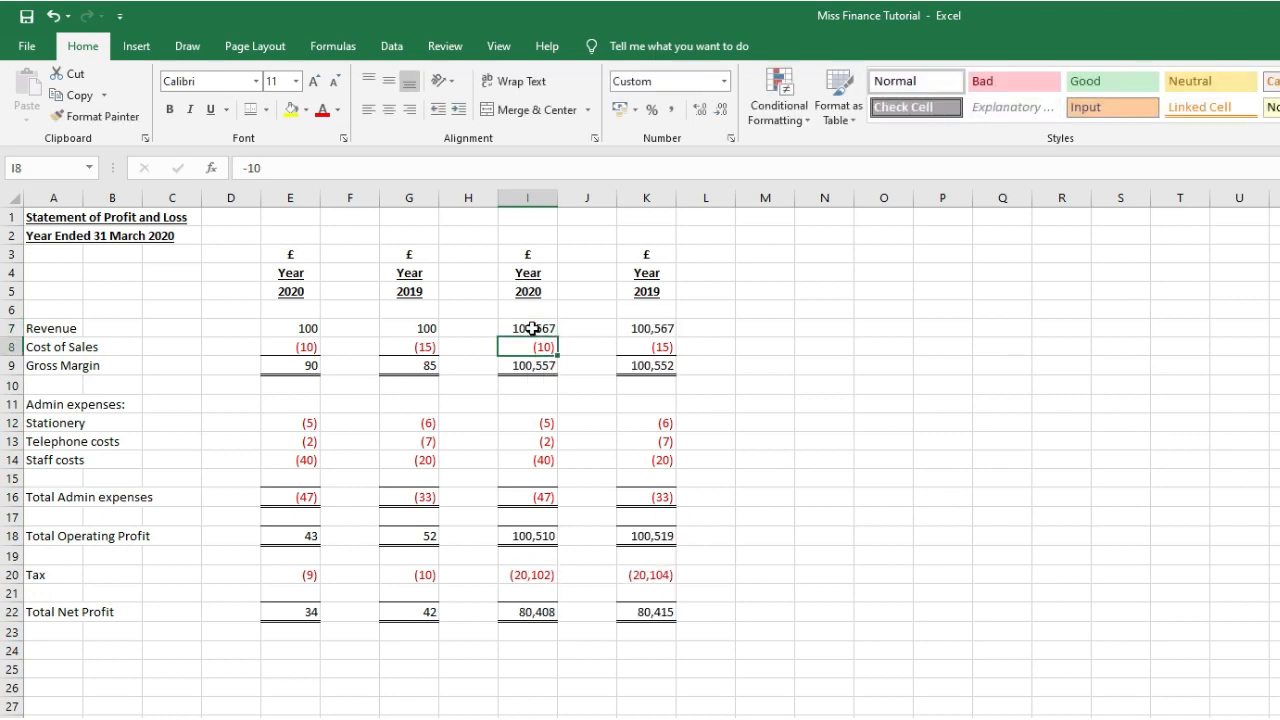
- Set Cost of Sales in the copied block to -9956 for 2020 in I8 and -15003 for 2019 in K8
type("-9000")
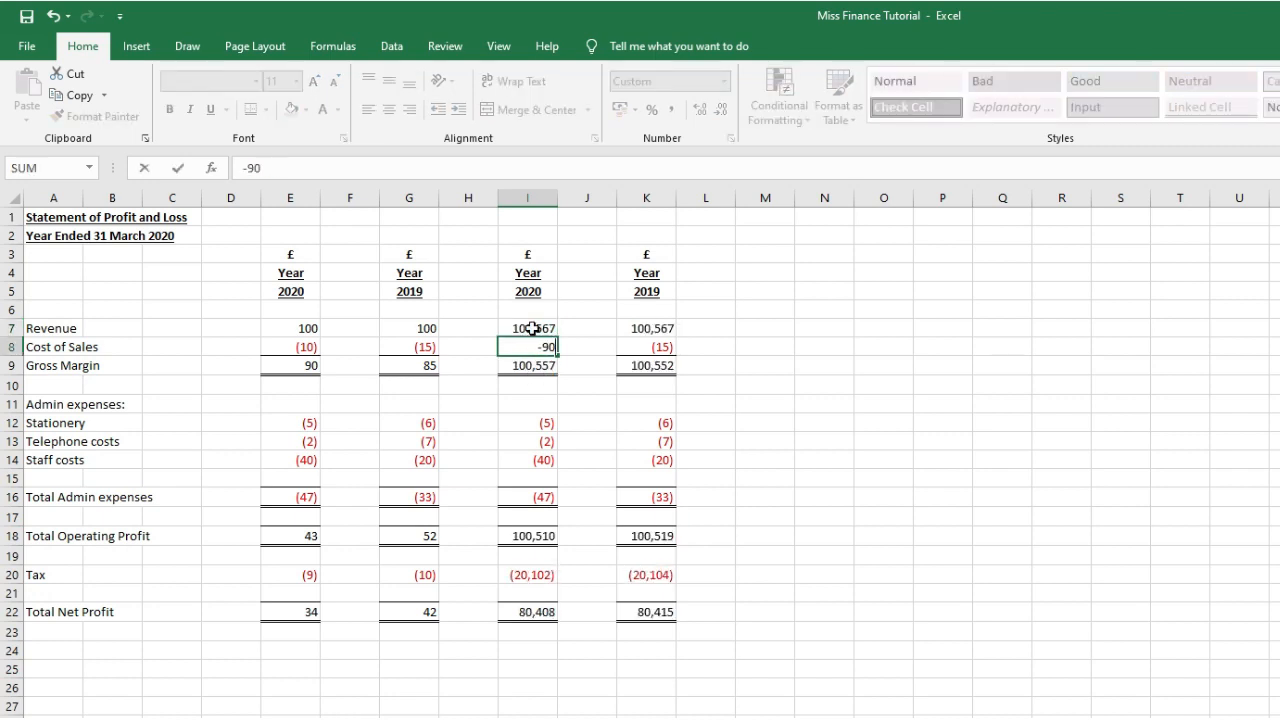
key("Right")
key("Right")
key("Up")
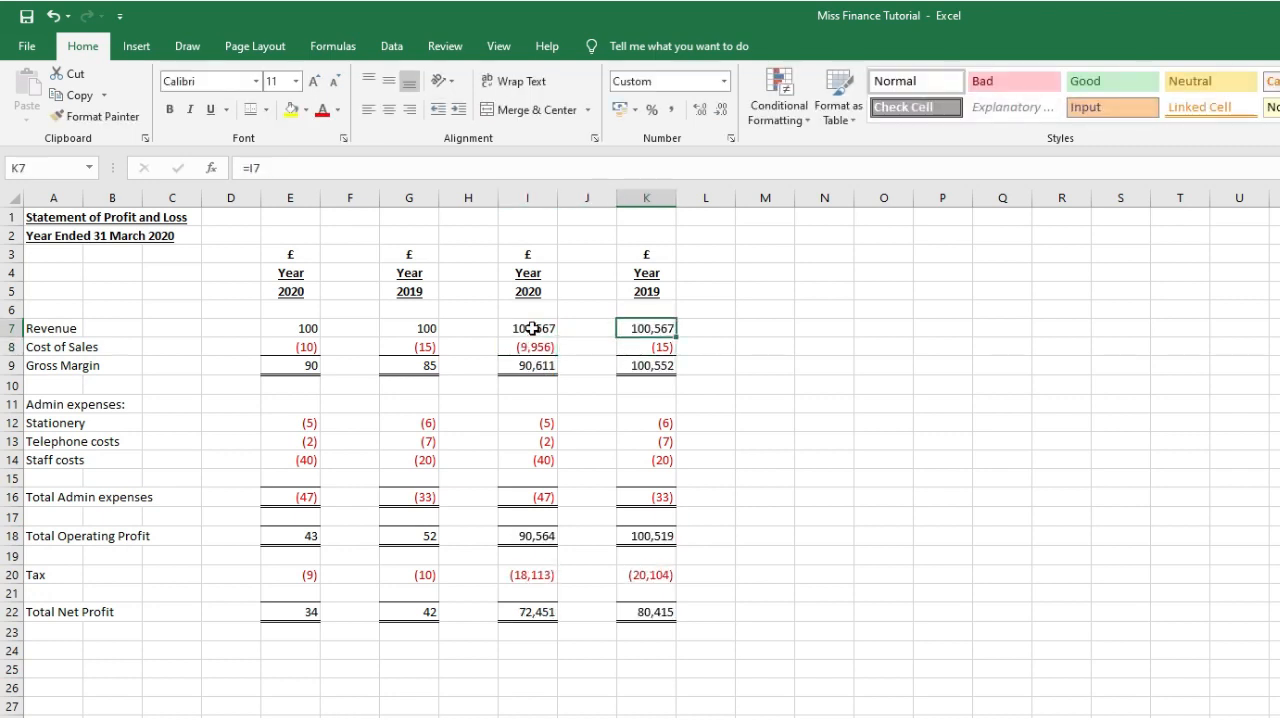
key("Down")
type("-15003")
key("Down")
- Enter the copied block's 2019 admin expenses in K12:K14: Stationery -6001, Telephone costs -6589 and Staff costs -19256
key("Down")
key("Down")
key("Down")
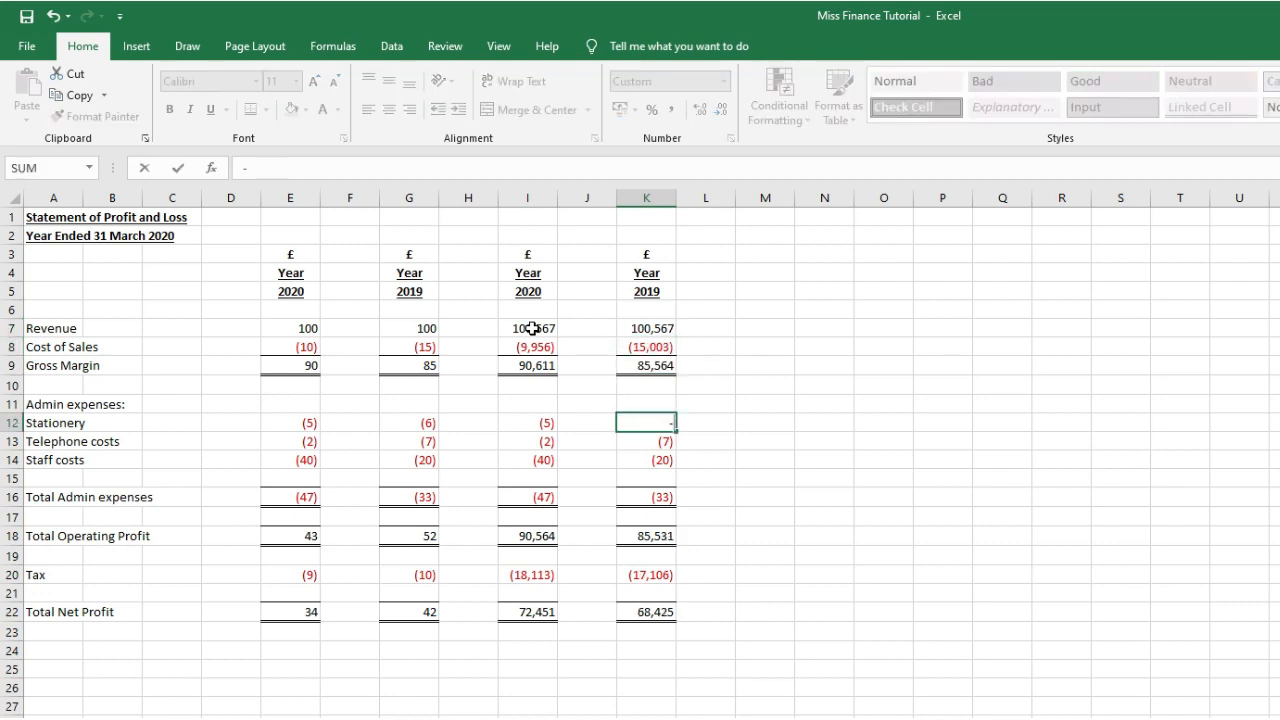
type("-6001")
key("Down")
type("-6589")
key("Down")
type("-19256")
key("Return")
- Enter the copied block's 2020 admin expenses in I12:I14: Stationery -5250, Telephone costs -1999 and Staff costs -39456
left_click(523, 425)
type("-5250")
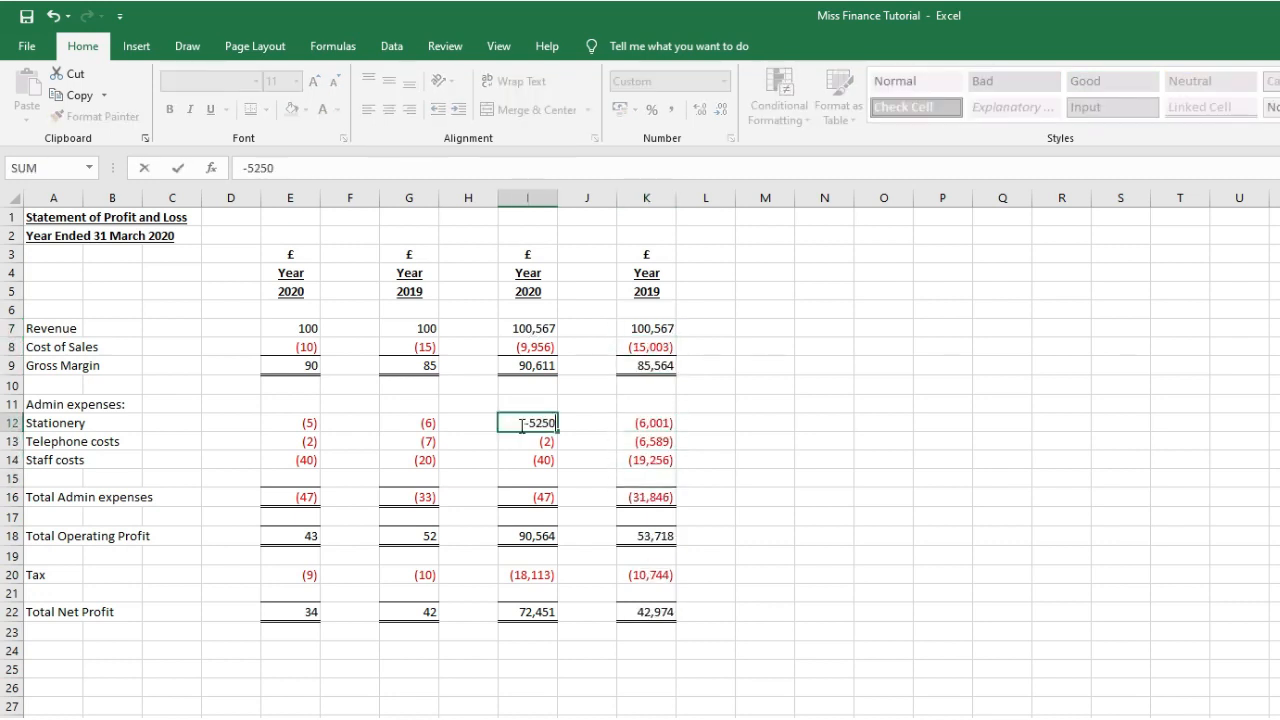
key("Return")
type("-1999")
key("Return")
type("-39456")
- Copy the second block I3:K22 to a third block starting at M3 and clear the copy selection
left_click_drag(527, 254, 670, 618)
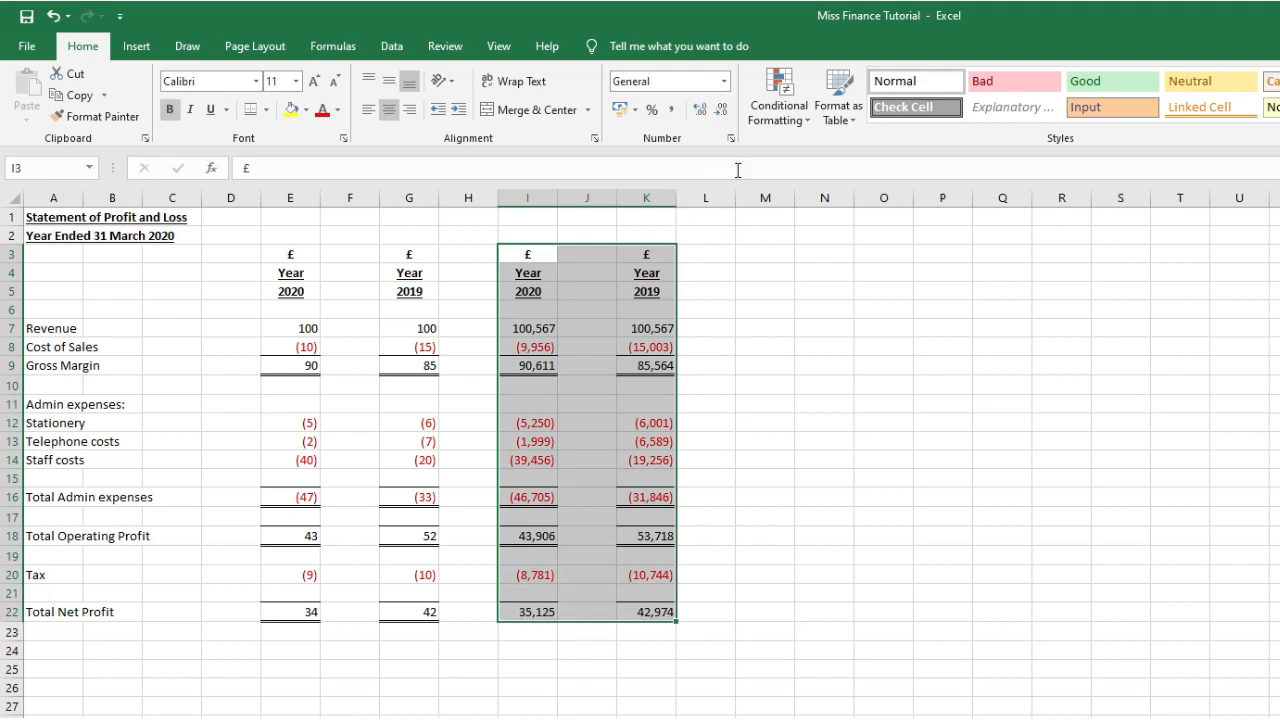
key("ctrl+c")
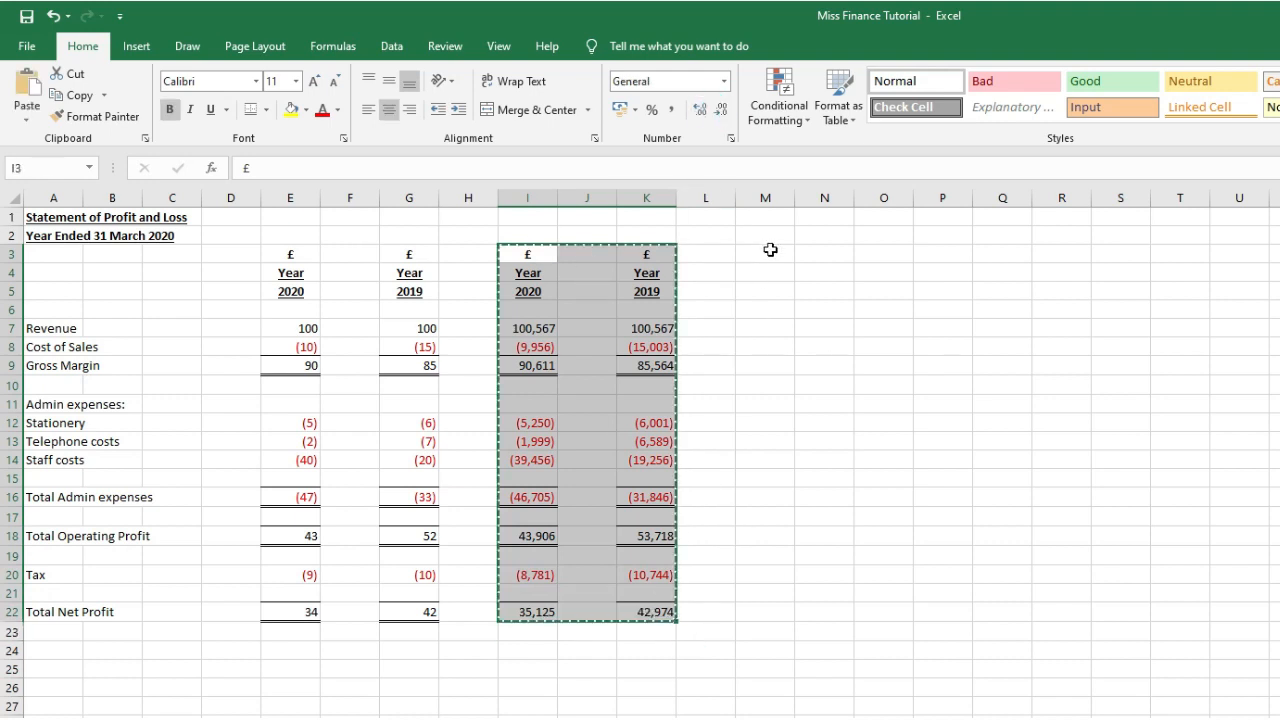
left_click(770, 251)
key("ctrl+v")
left_click(770, 251)
key("Escape")
- Clear the Revenue and Cost of Sales entries in M7:O8 and the admin expense entries in M12:O14
left_click(762, 328)
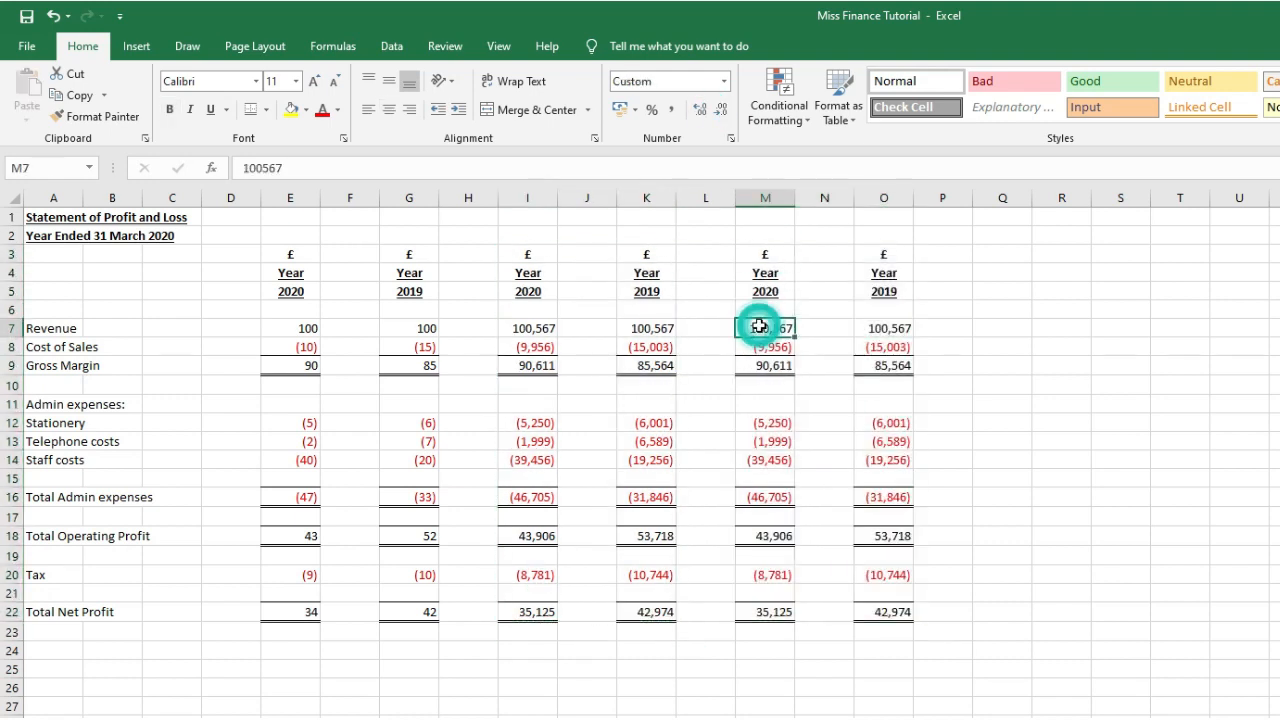
left_click_drag(760, 326, 885, 347)
key("Delete")
left_click_drag(766, 423, 894, 463)
key("Delete")
- Enter =ROUND(I7,2) as the 2020 Revenue formula in M7 of the third block
left_click(771, 328)
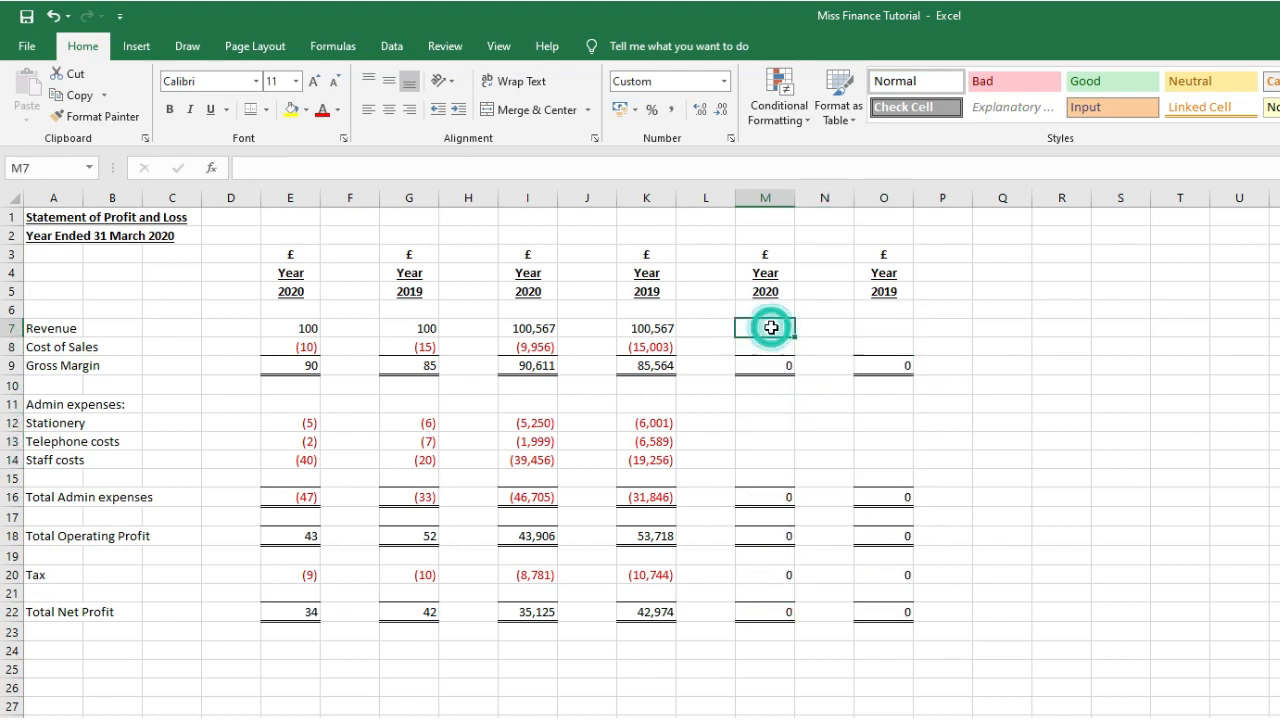
type("=")
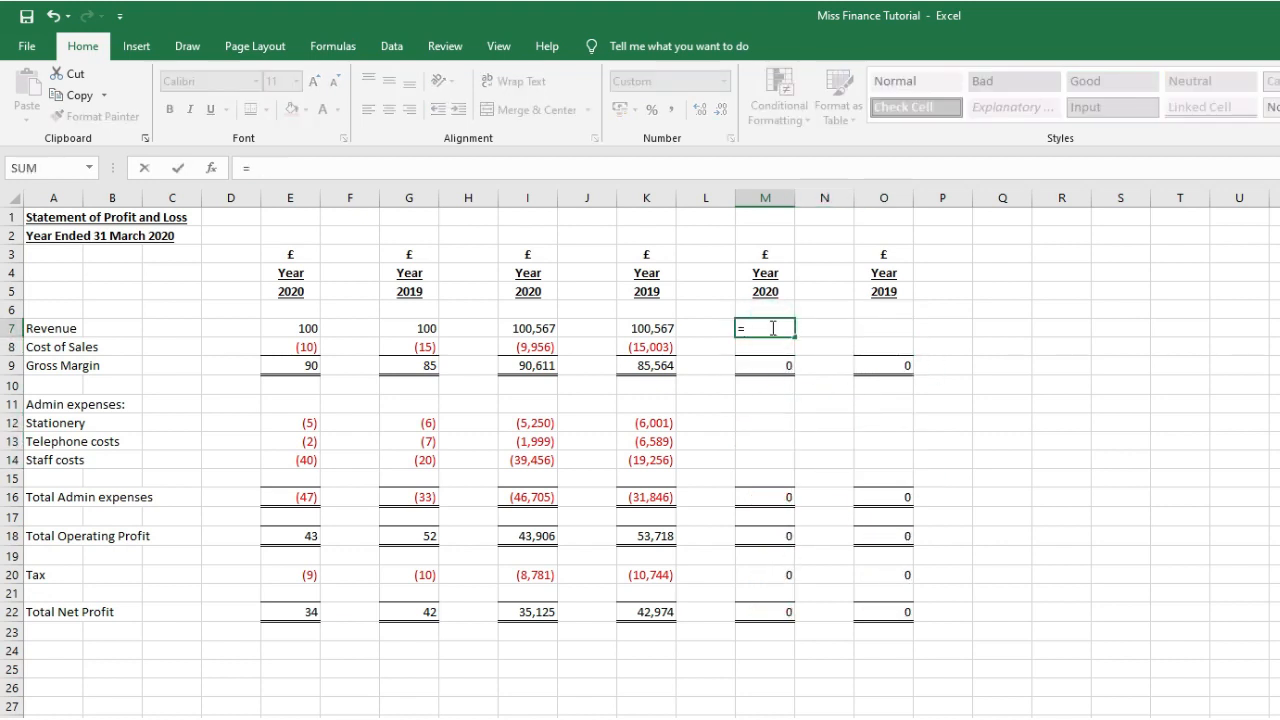
type("round")
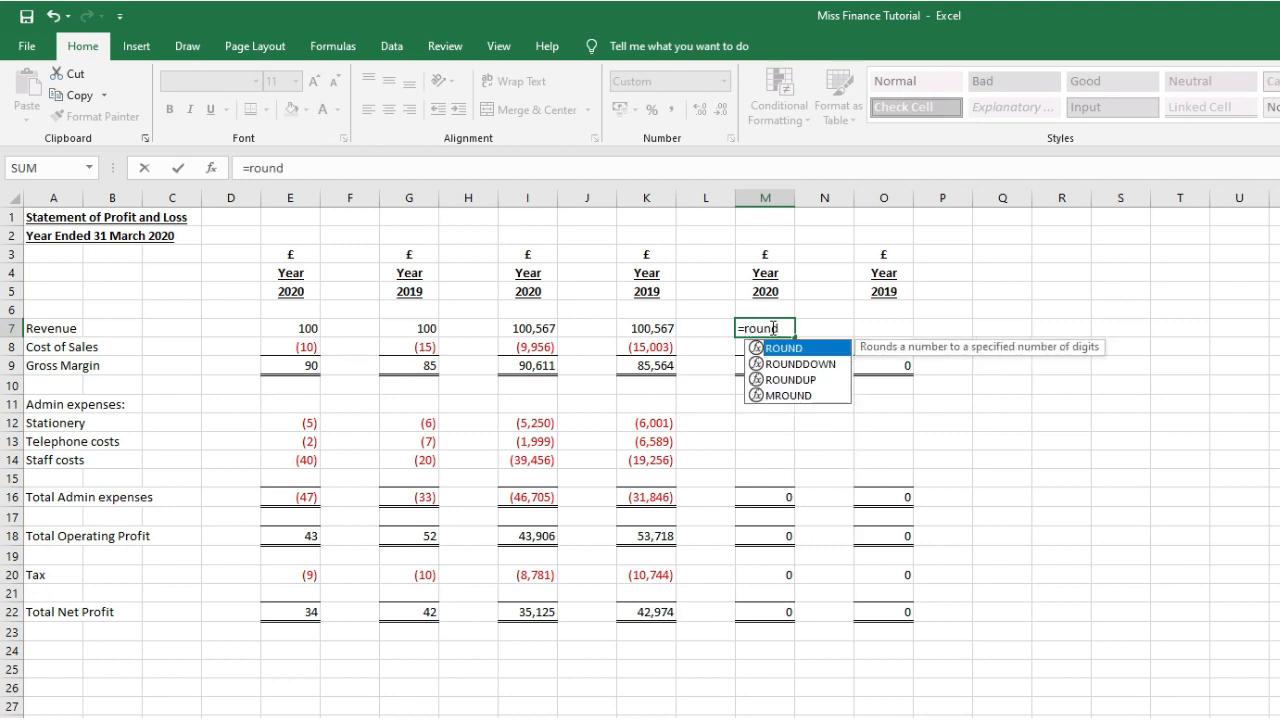
type("(")
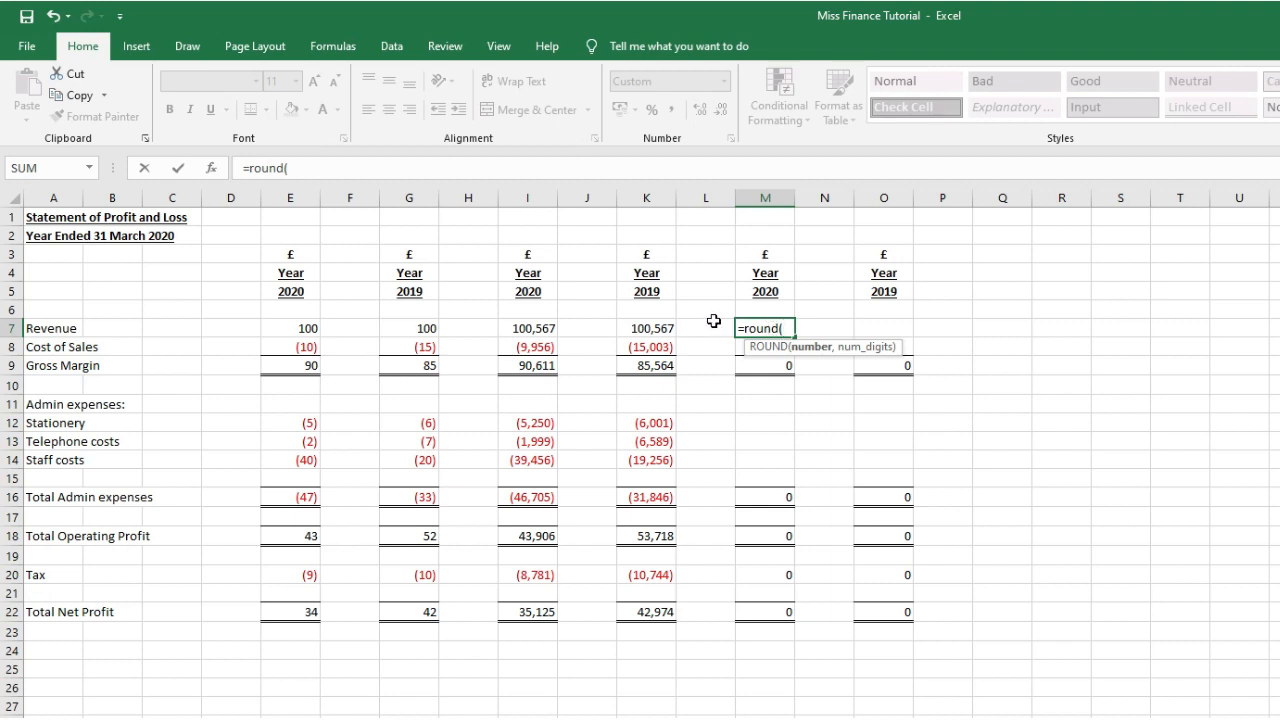
left_click(518, 330)
type(",")
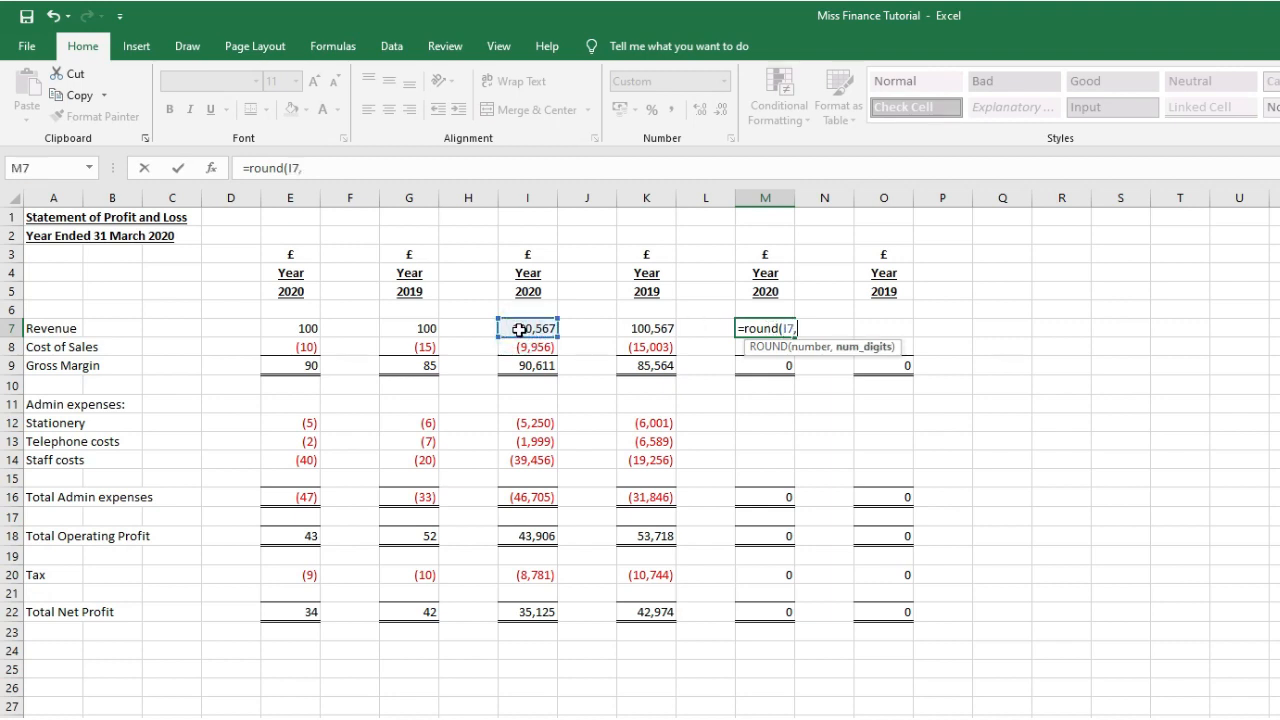
type("2)")
key("Return")
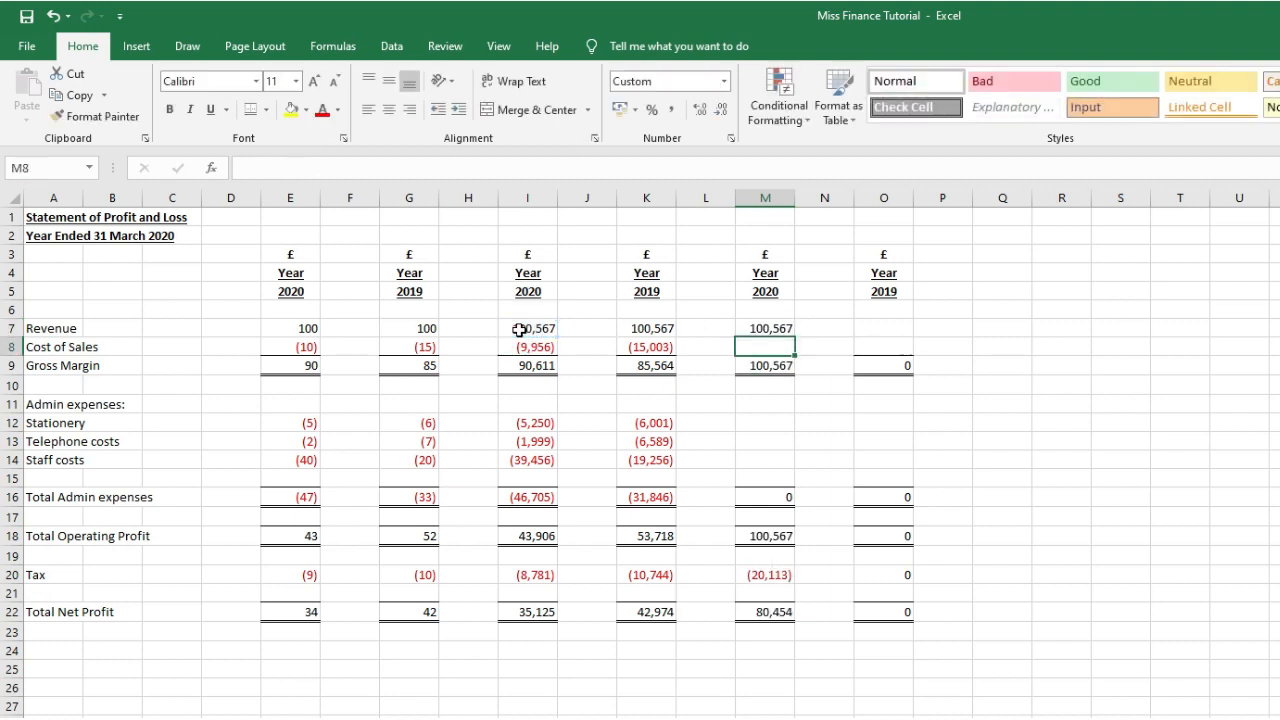
- Try -1 as the number of digits in the M7 ROUND formula, and undo the further digit edit made after it
left_click(760, 331)
left_click_drag(317, 169, 309, 169)
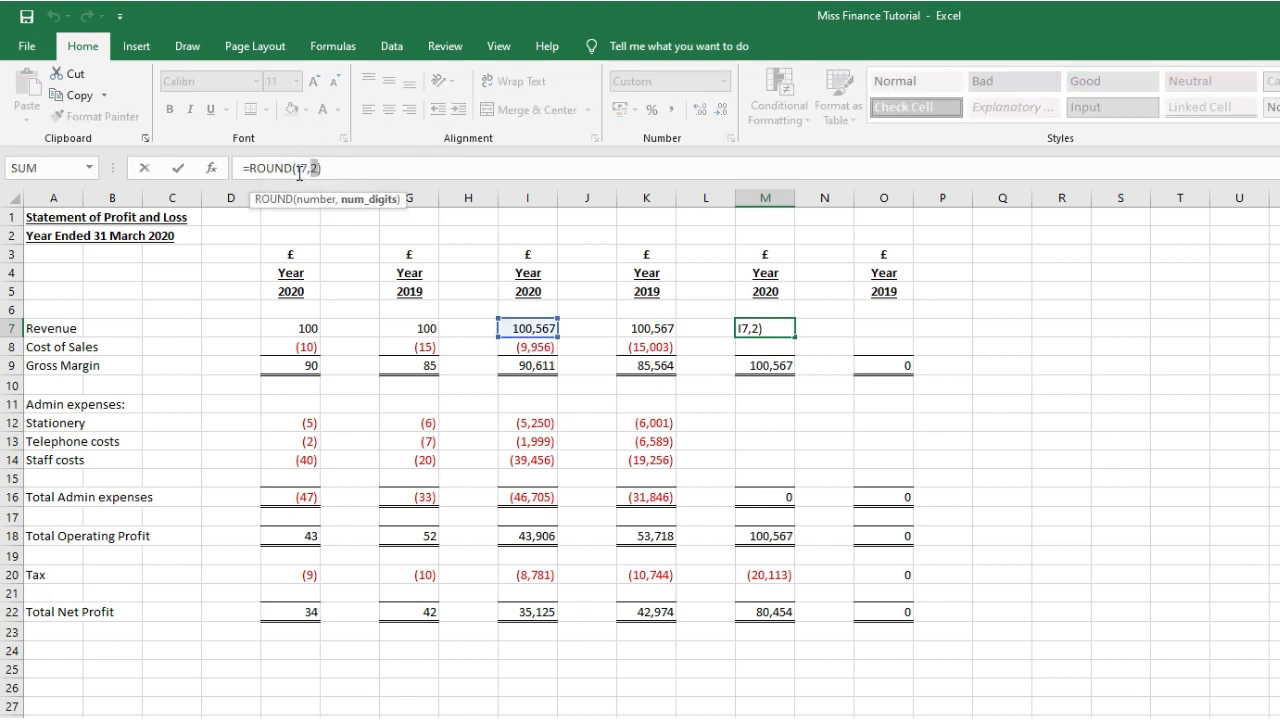
type("-1")
key("Return")
left_click(770, 331)
left_click(320, 168)
type("2")
key("Return")
key("ctrl+z")
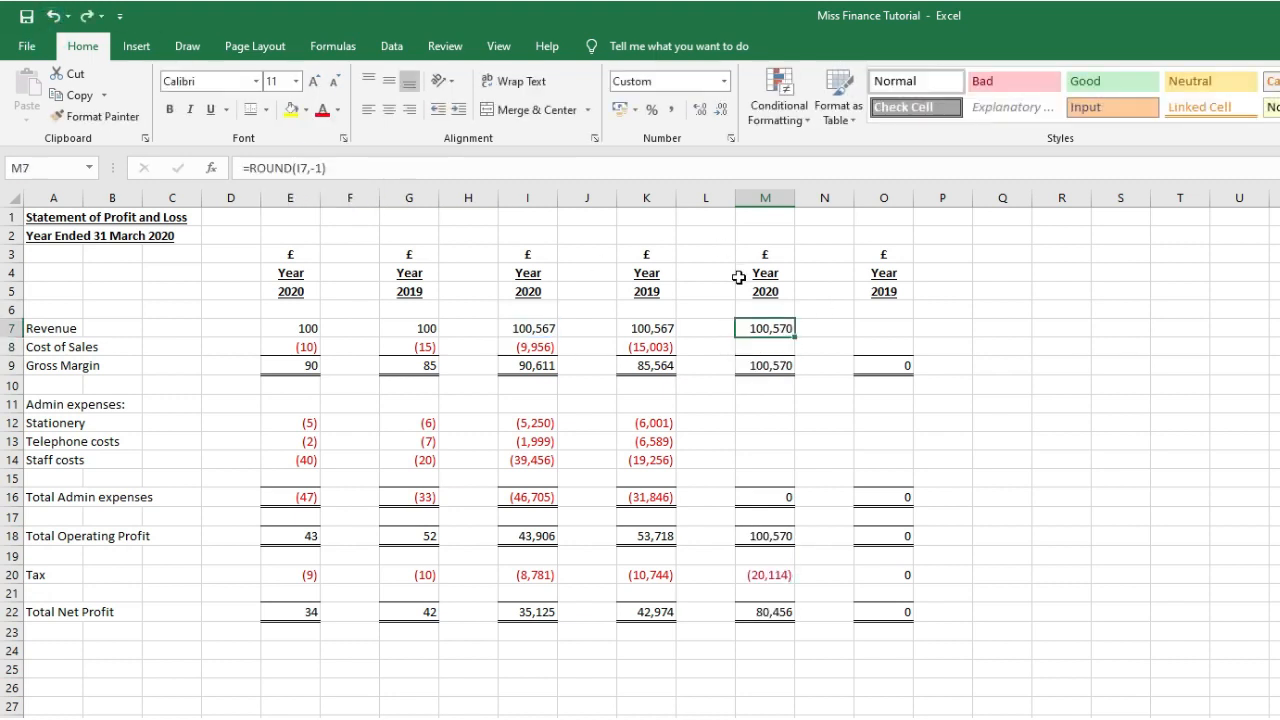
- Try 1 and 0 as the number of digits in the M7 ROUND formula
left_click(320, 168)
key("BackSpace")
key("Return")
left_click(768, 330)
left_click_drag(319, 168, 312, 167)
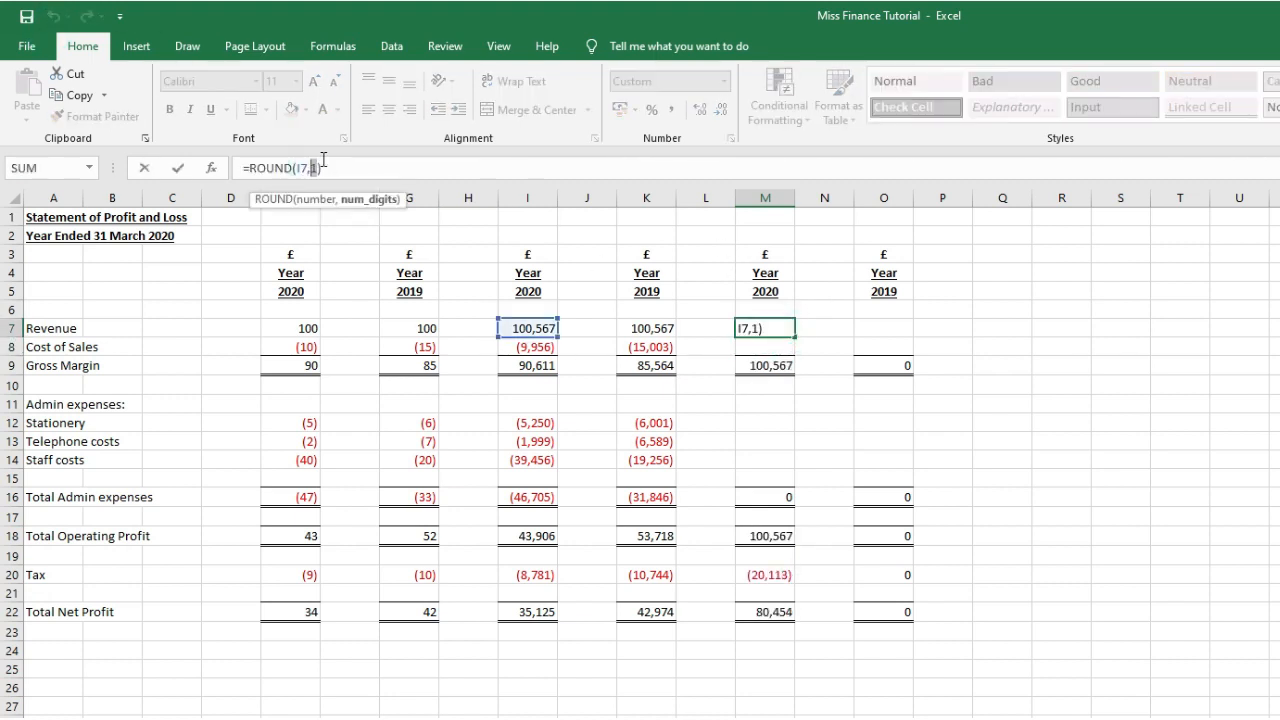
type("0")
key("Return")
- Try 10 as the number of digits in the 2020 Revenue formula, making it =ROUND(I7,10)
left_click(775, 330)
left_click(315, 168)
key("BackSpace")
type("10")
key("Return")
- Try -2 as the number of digits in the M7 ROUND formula
left_click(785, 328)
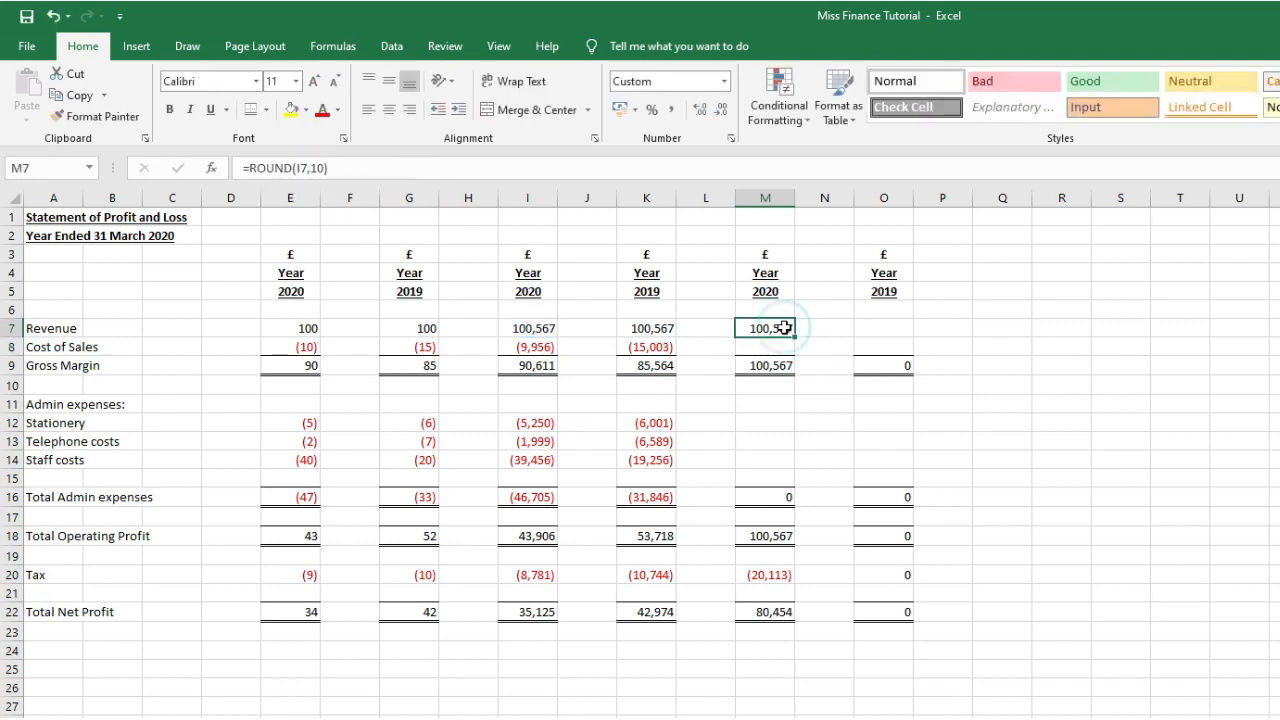
left_click(322, 168)
key("BackSpace")
key("BackSpace")
type("-2")
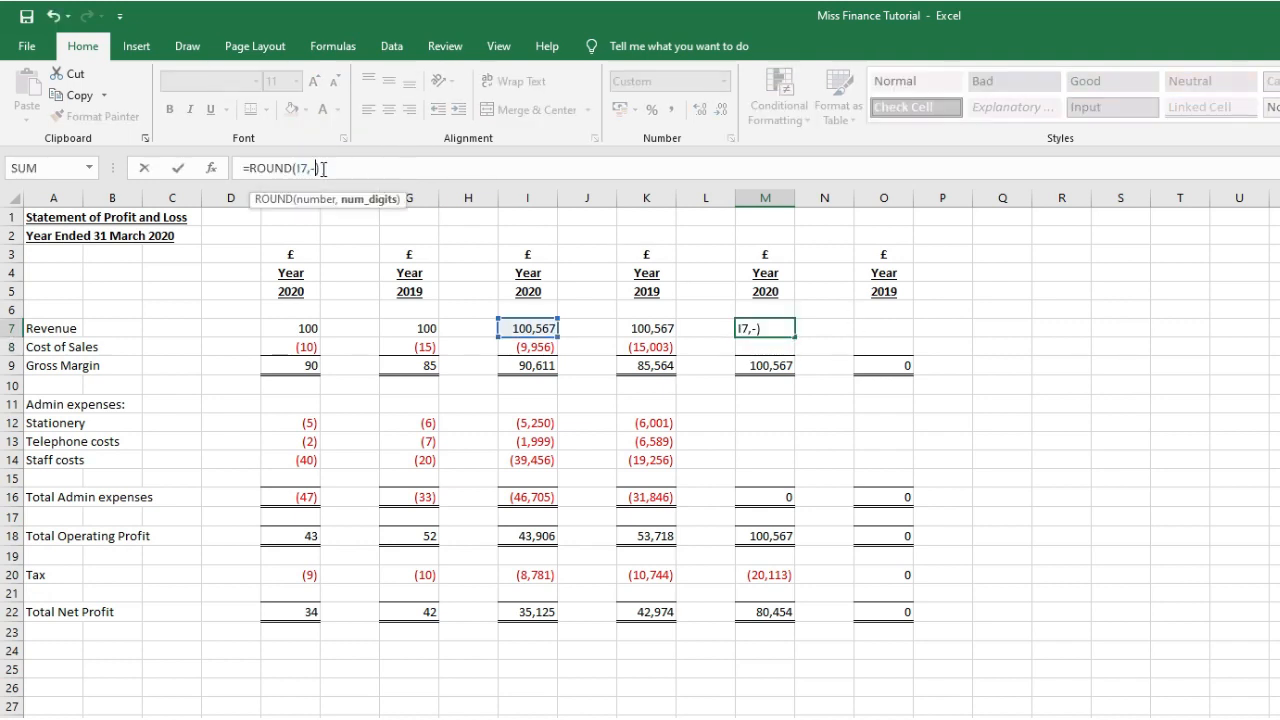
key("Return")
- Try -3 as the number of digits in the 2020 Revenue formula, making it =ROUND(I7,-3)
left_click(770, 330)
left_click(320, 168)
type("3")
key("Return")
- Change the 2020 Revenue formula in M7 to =ROUND(I7,-4) and fill it down to Cost of Sales in M8
left_click(762, 325)
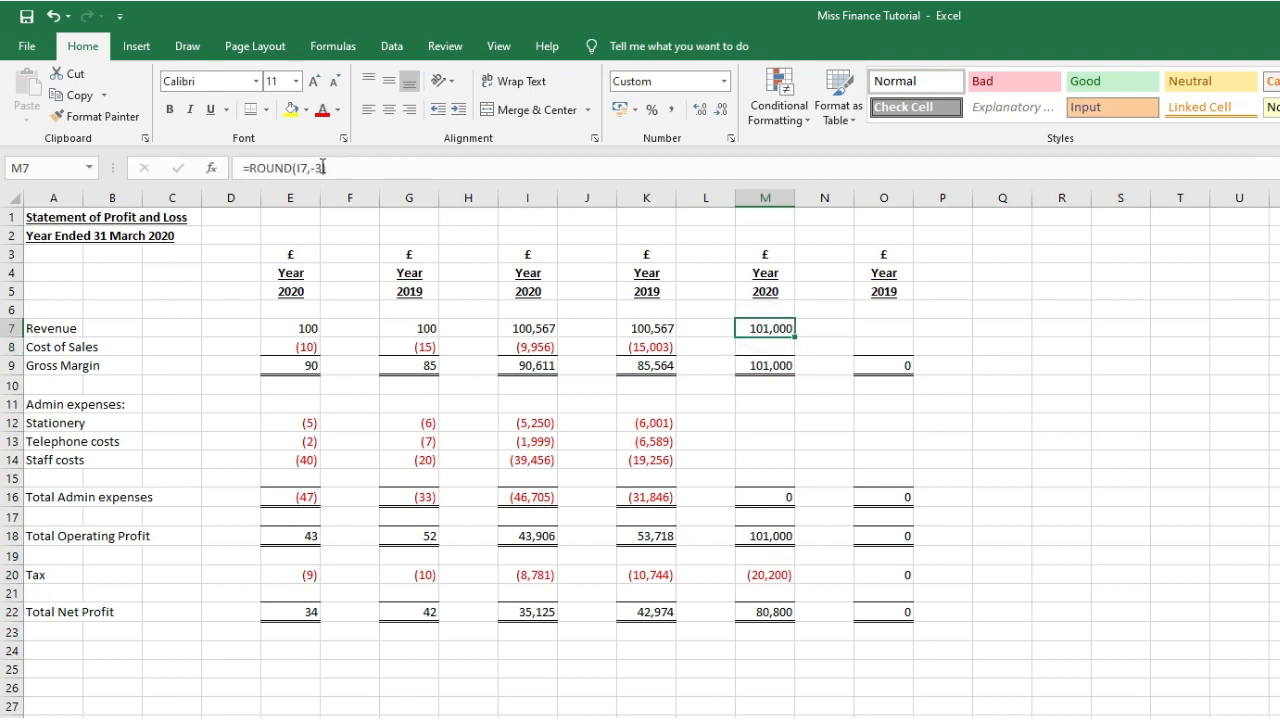
double_click(320, 168)
type("4")
key("Return")
left_click(780, 328)
left_click_drag(795, 337, 790, 352)
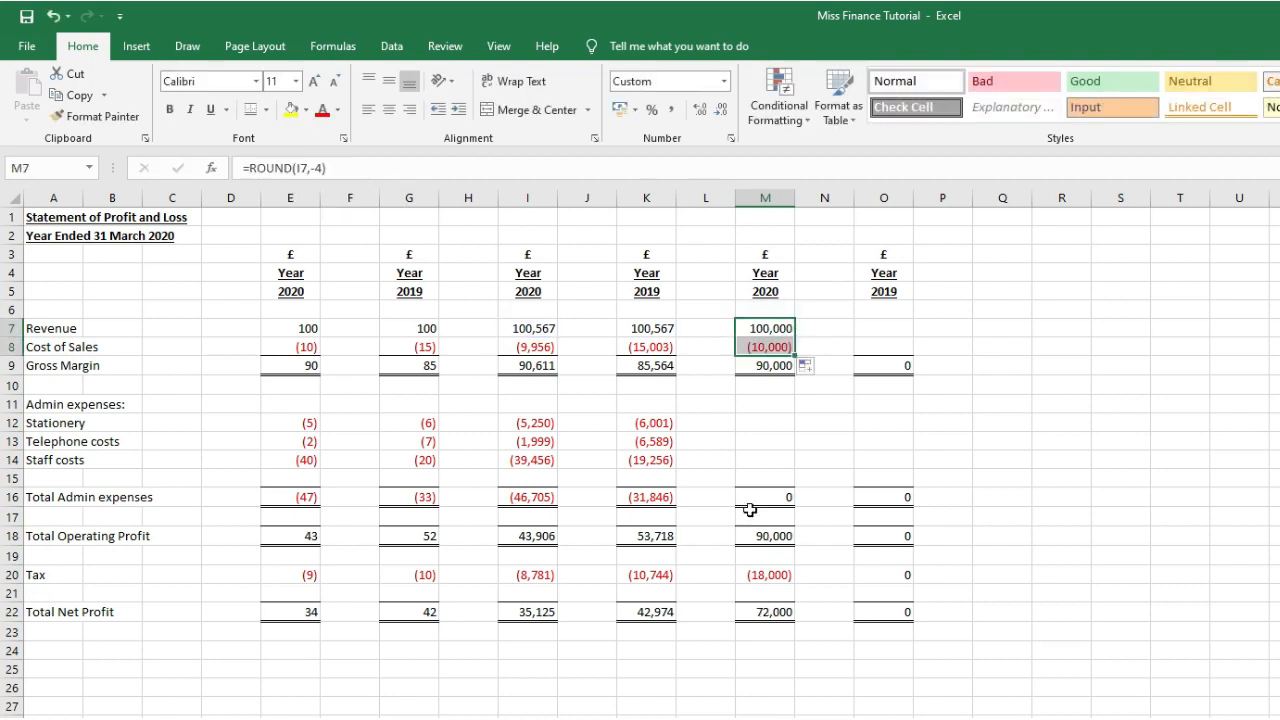
- Copy the rounding formula from M8 to the 2020 admin expenses in M12:M14 and clear the copy selection
left_click(768, 347)
key("ctrl+c")
left_click_drag(767, 422, 765, 463)
key("ctrl+v")
key("Escape")
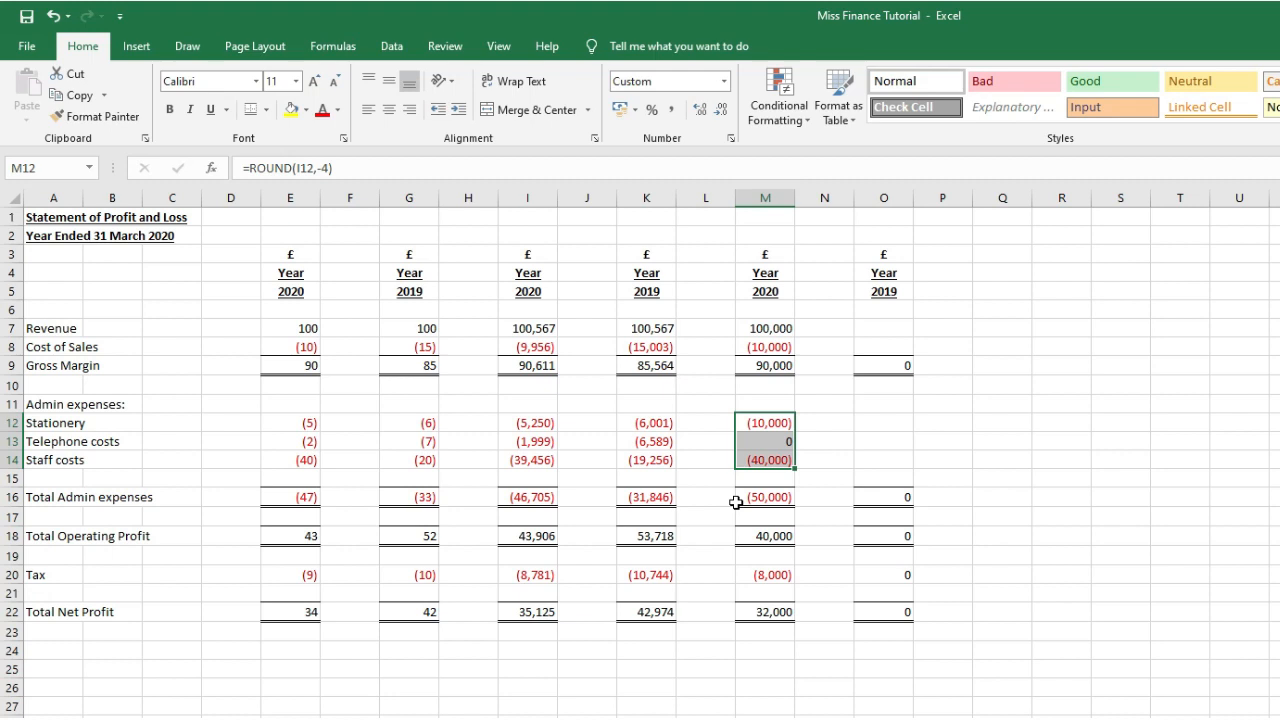
- Copy the formula text =ROUND(I7,-4) from M7 into the 2019 Revenue cell O7
left_click(776, 329)
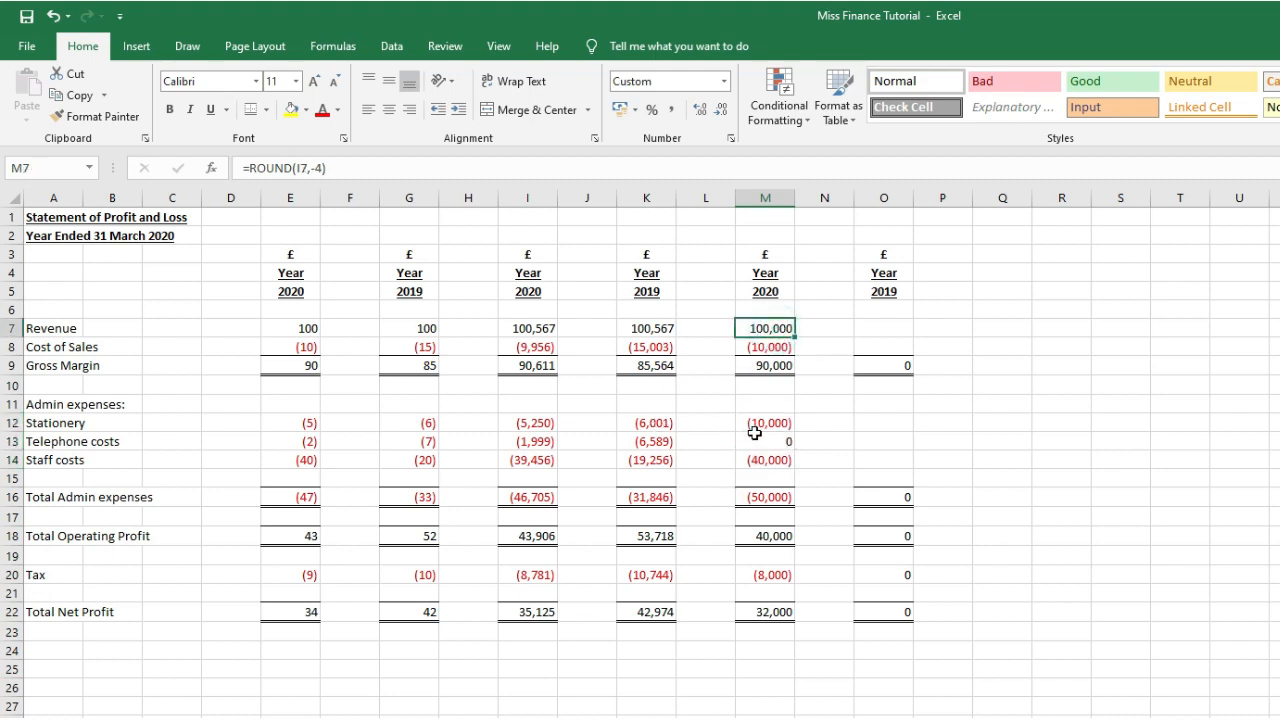
left_click(346, 163)
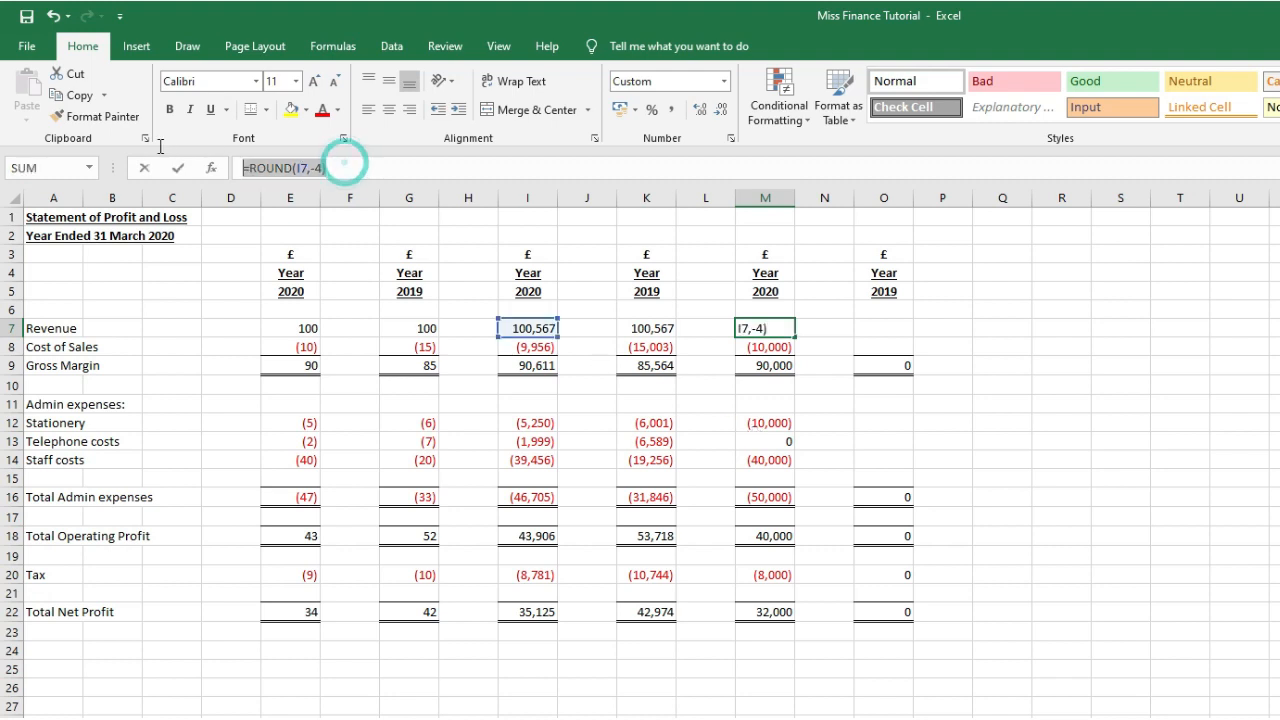
key("Return")
left_click(882, 330)
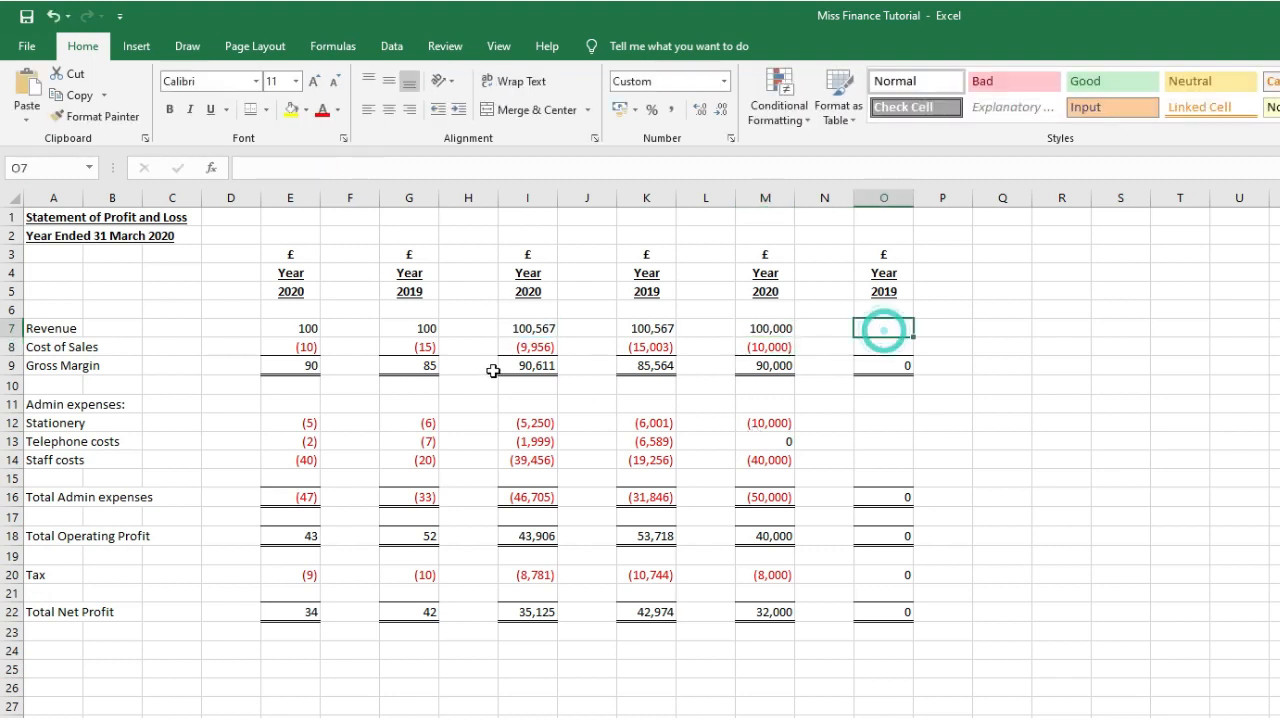
left_click(340, 163)
key("ctrl+v")
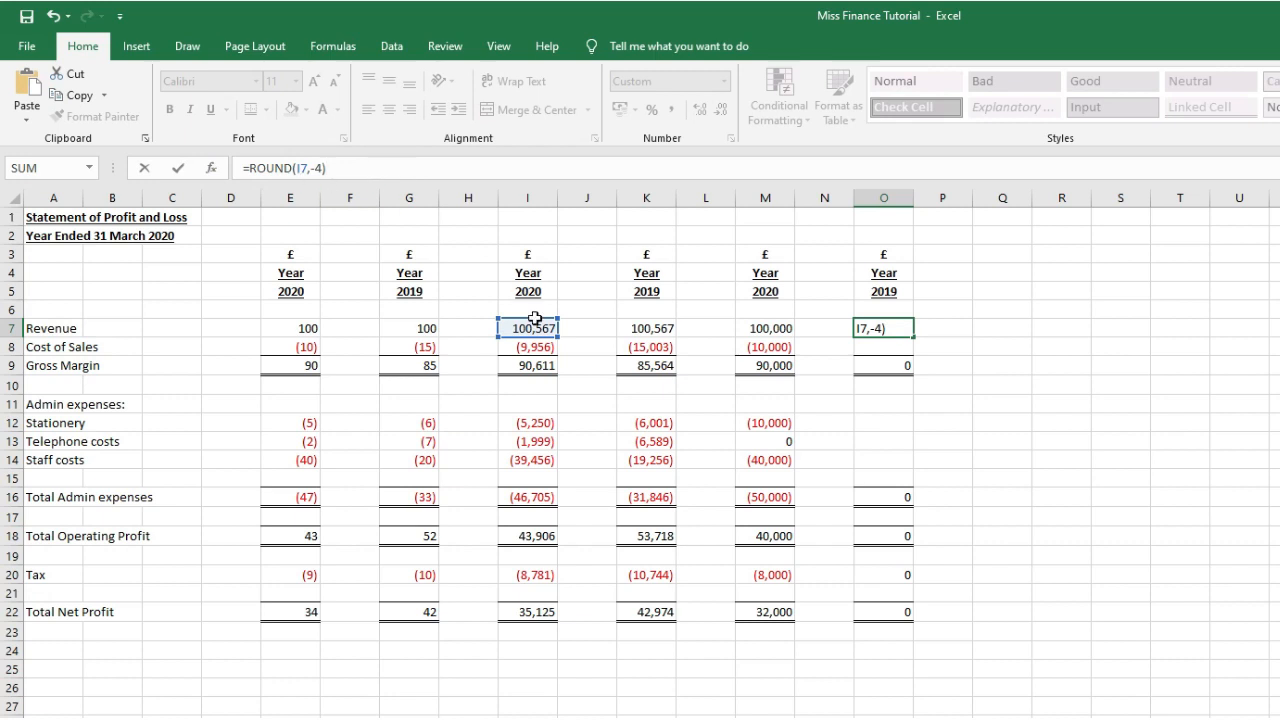
- Point the O7 formula at the 2019 Revenue in K7, making it =ROUND(K7,-4)
left_click(642, 330)
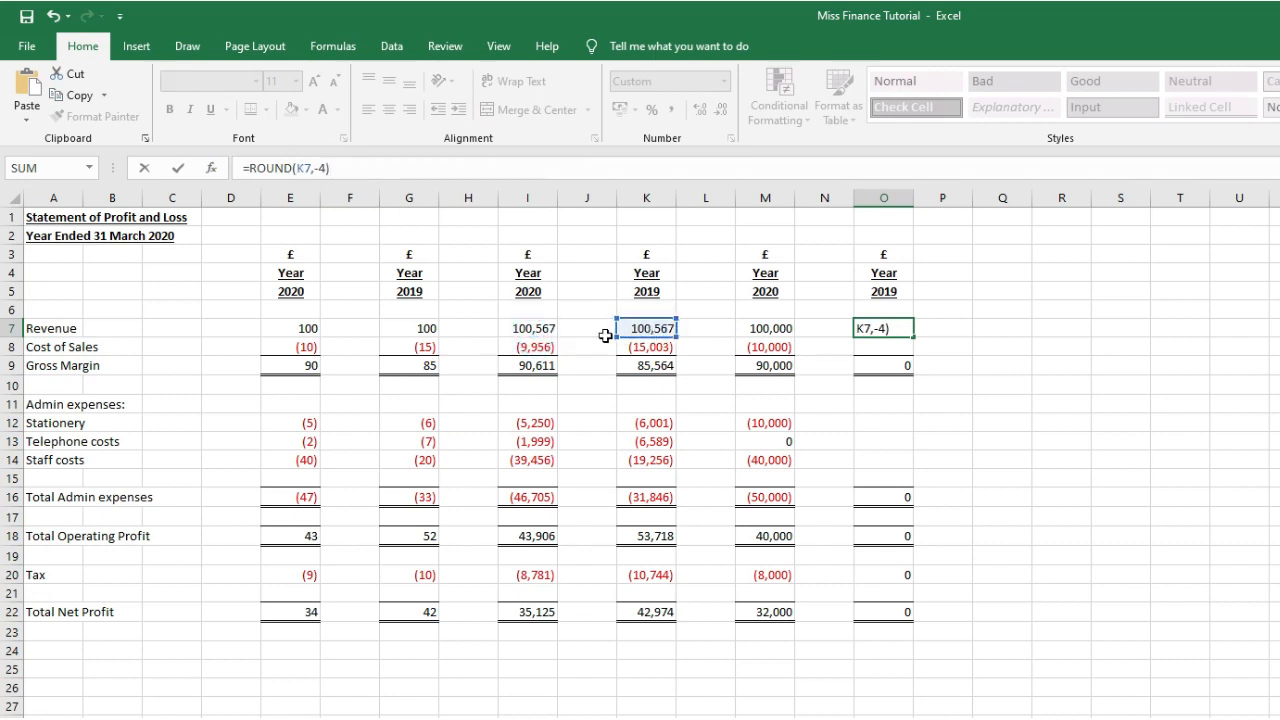
key("Return")
double_click(877, 330)
left_click(530, 330)
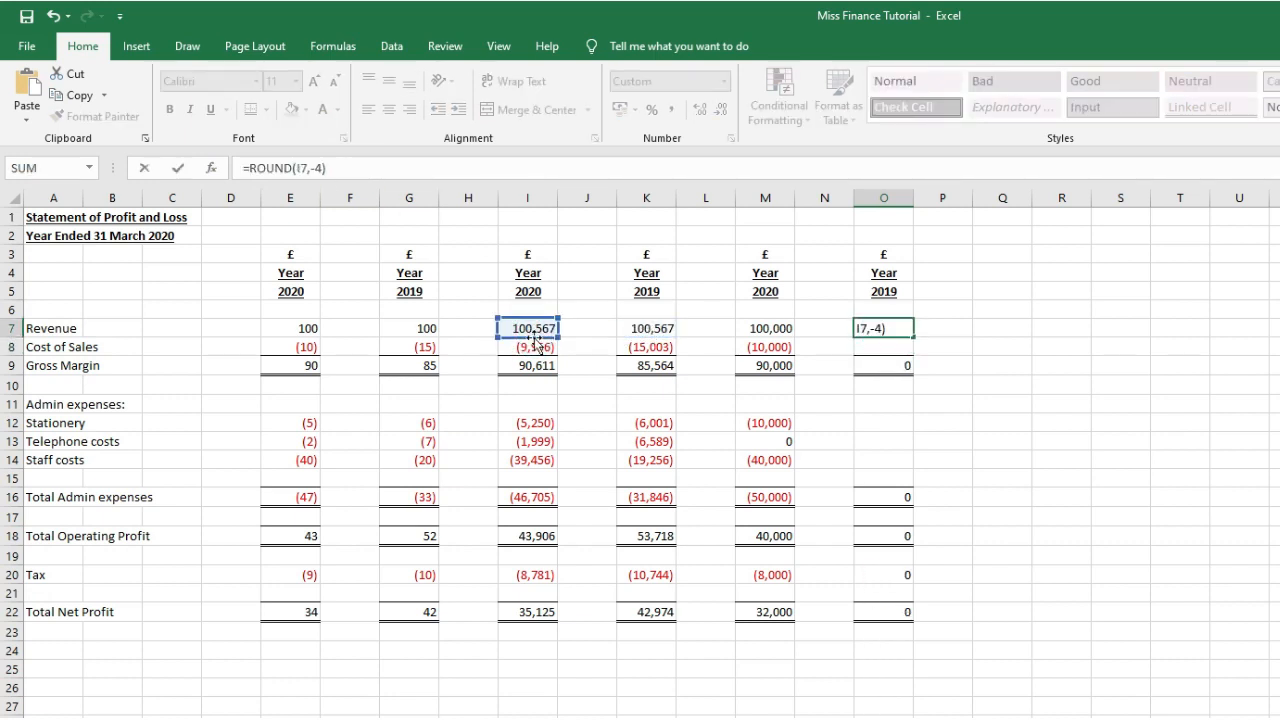
left_click(645, 335)
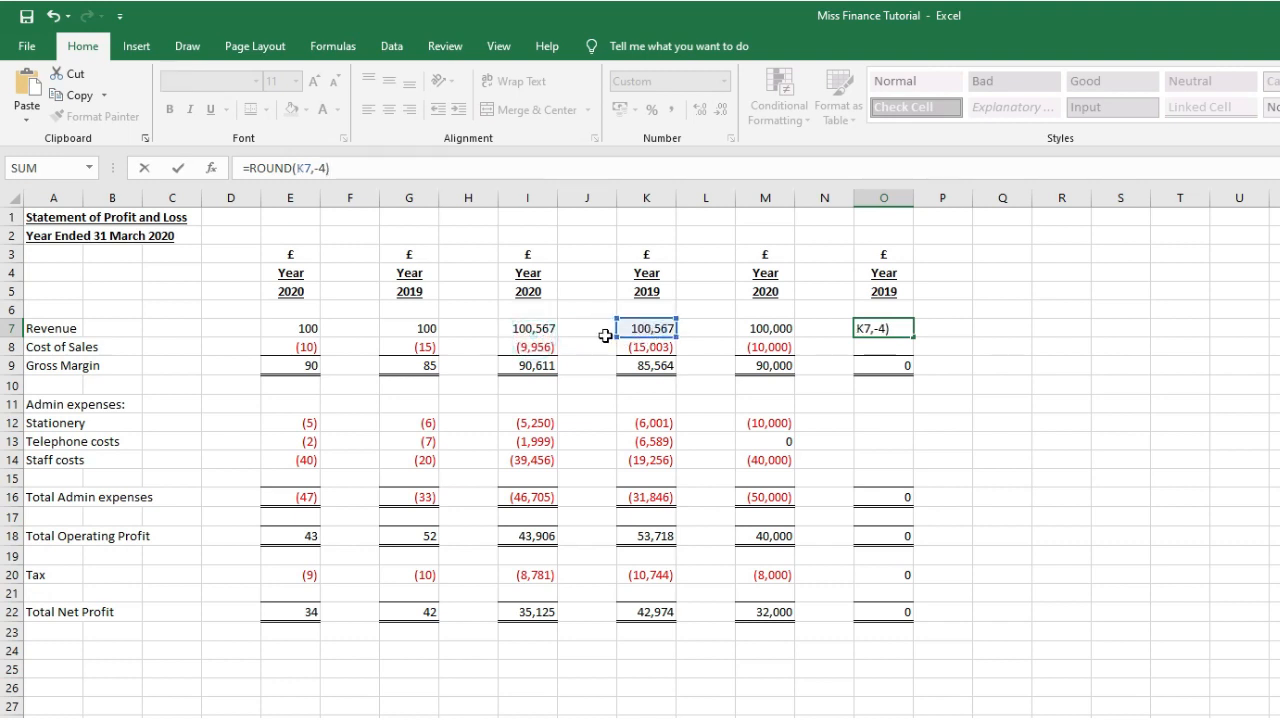
key("Return")
- Copy the 2019 Revenue rounding formula from O7 to Cost of Sales in O8
left_click(886, 330)
key("ctrl+c")
left_click(896, 346)
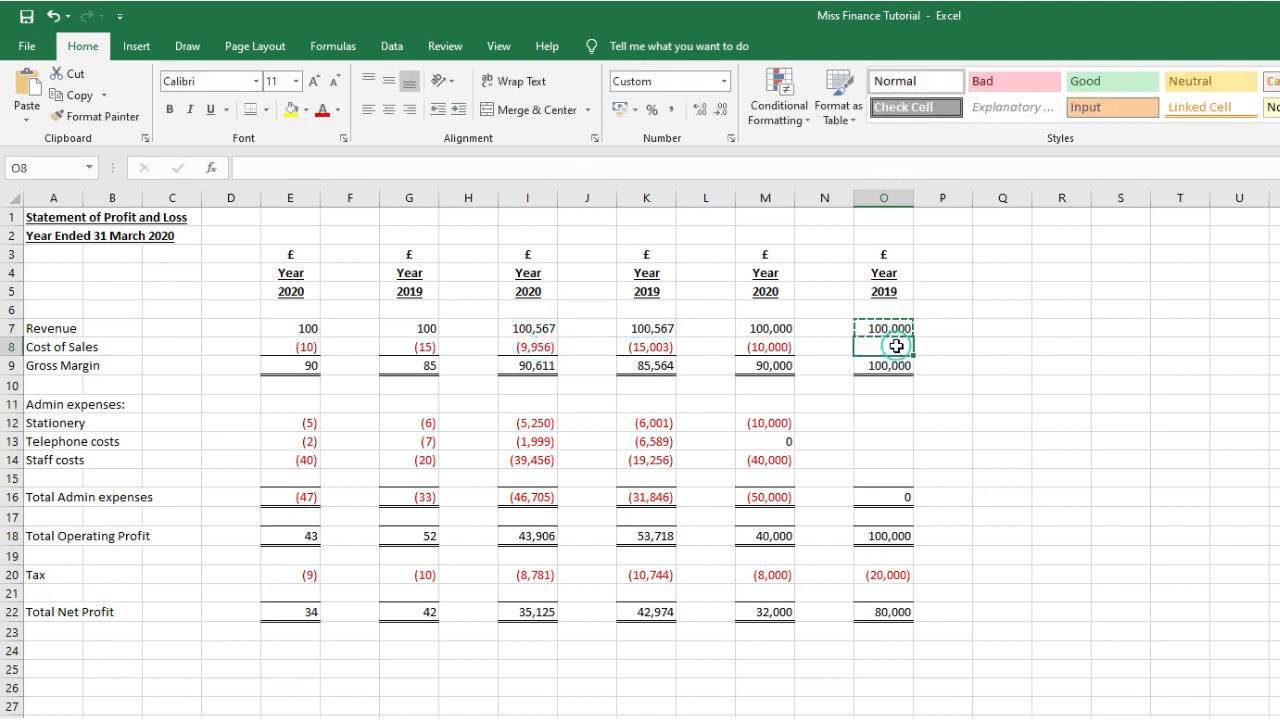
key("ctrl+v")
- Copy the O8 rounding formula to the 2019 admin expenses in O12:O14 and clear the copy selection
key("ctrl+c")
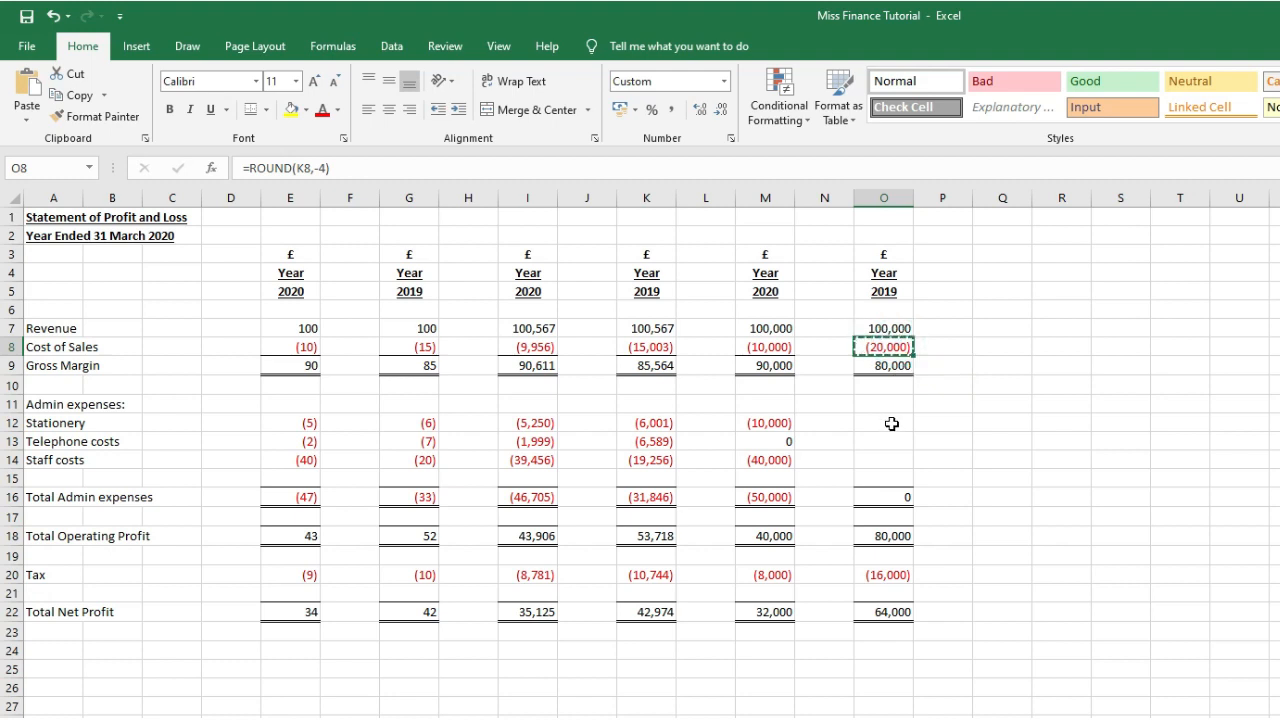
left_click_drag(891, 424, 891, 460)
key("ctrl+v")
left_click(891, 460)
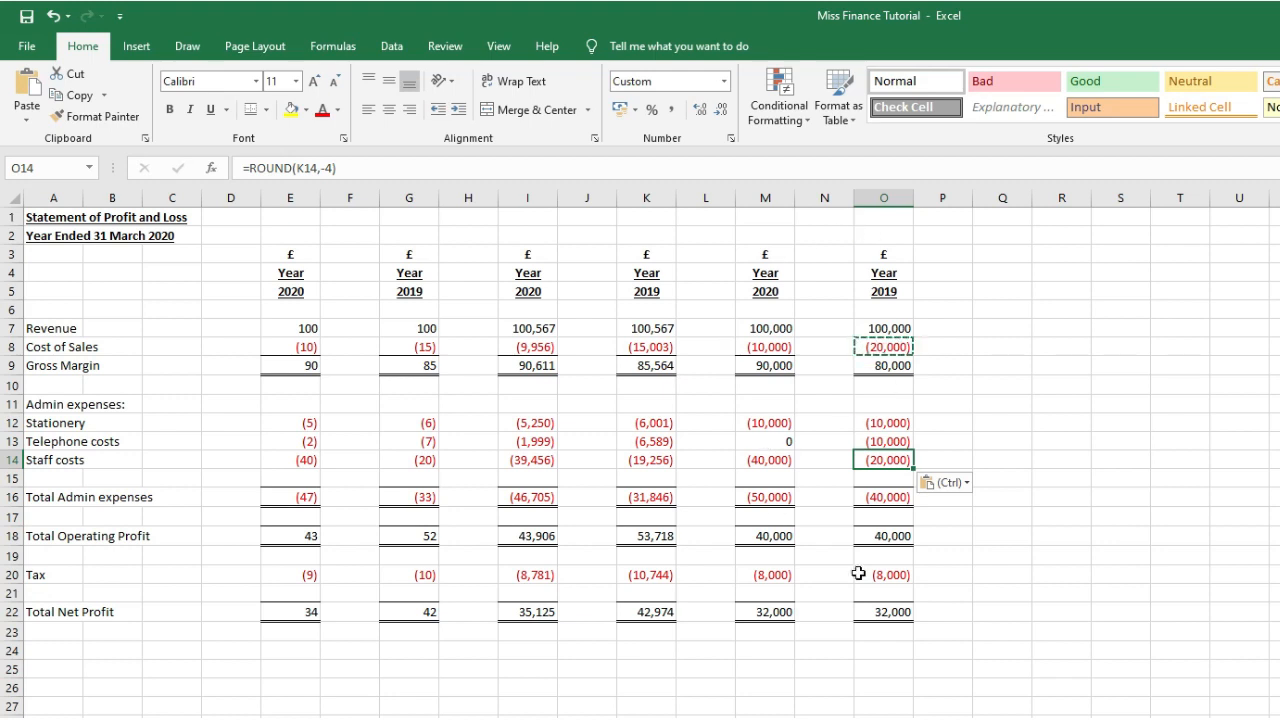
left_click(766, 672)
key("Escape")
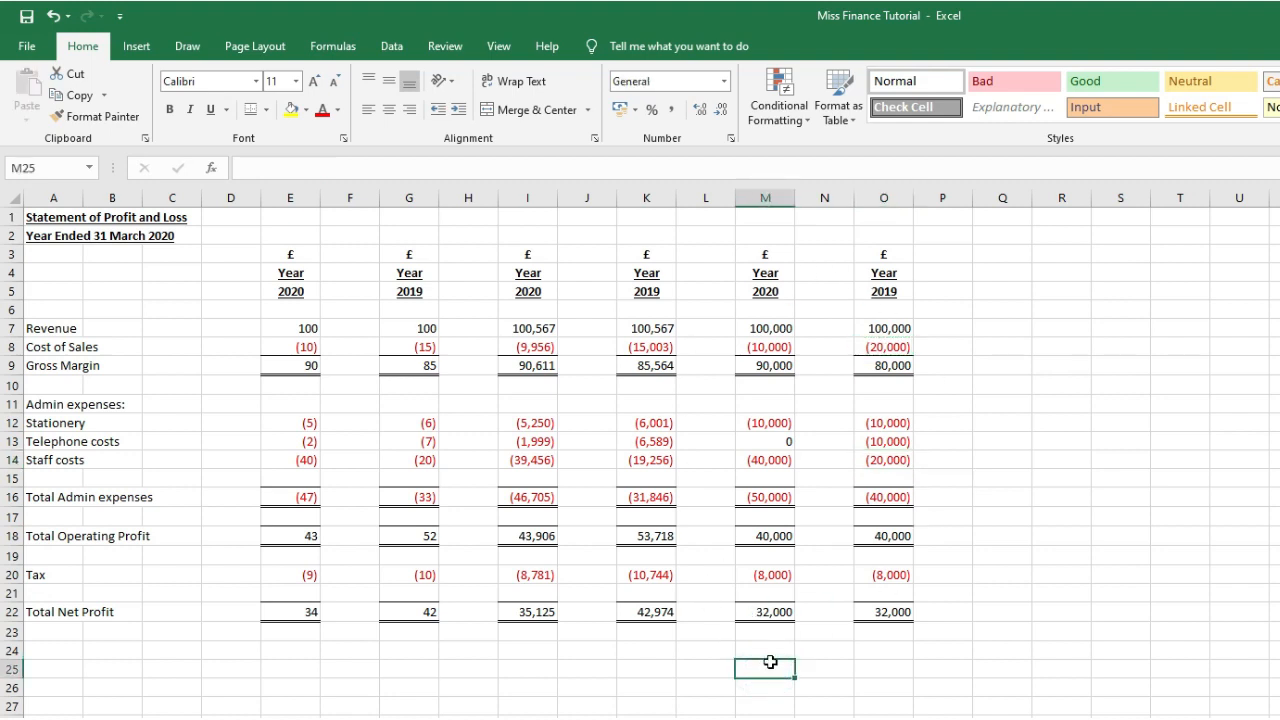
- Shade the rounded third block M3:O22 with a light grey fill, keeping its original font colour
left_click_drag(766, 254, 889, 610)
left_click(319, 110)
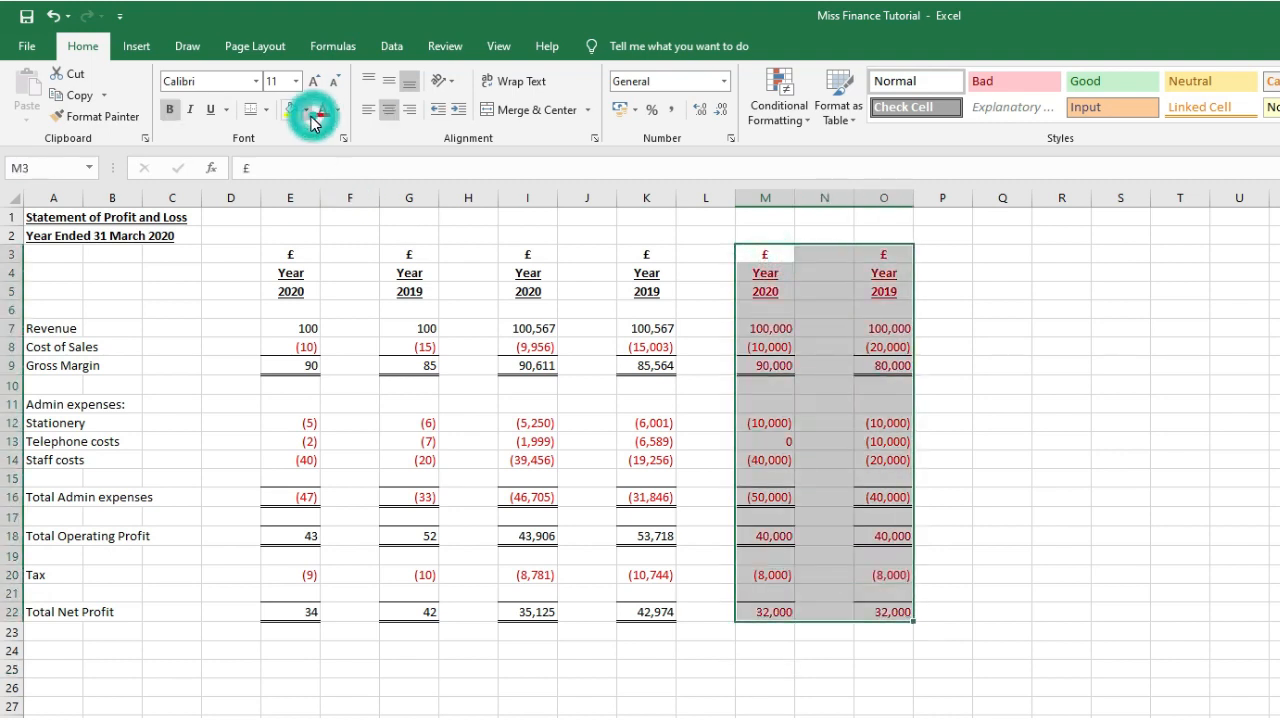
left_click(54, 17)
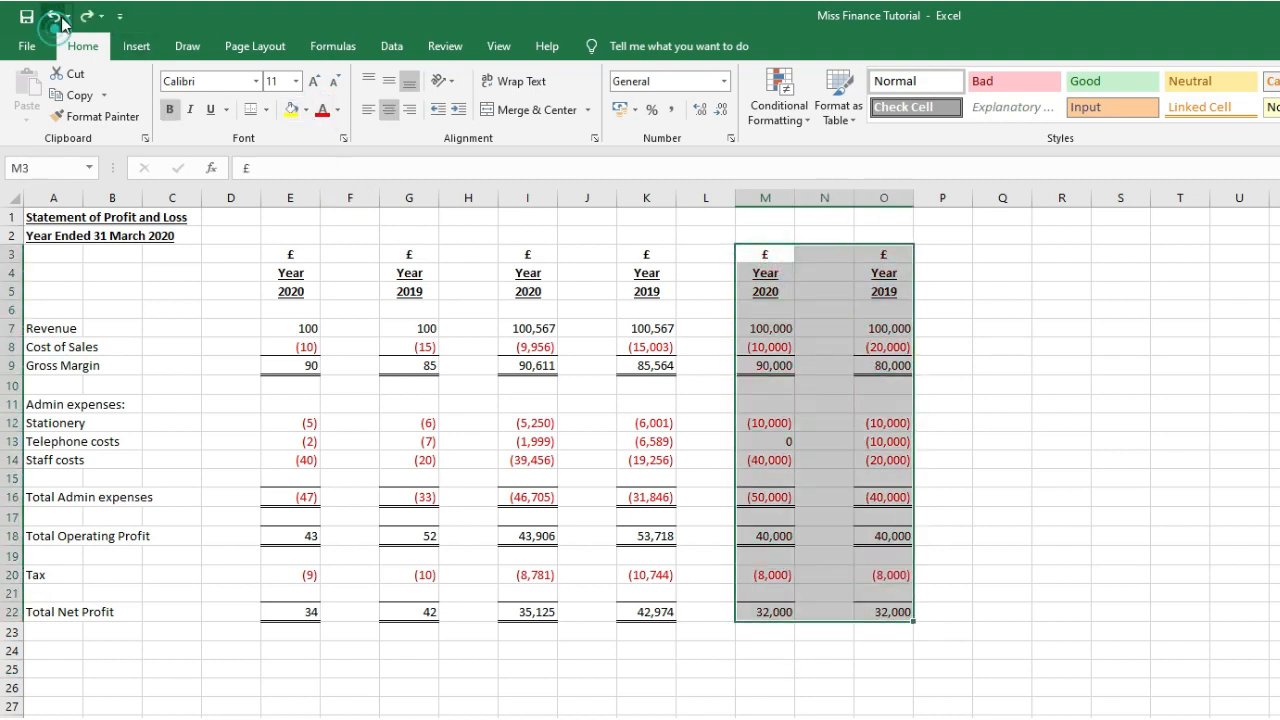
left_click(337, 110)
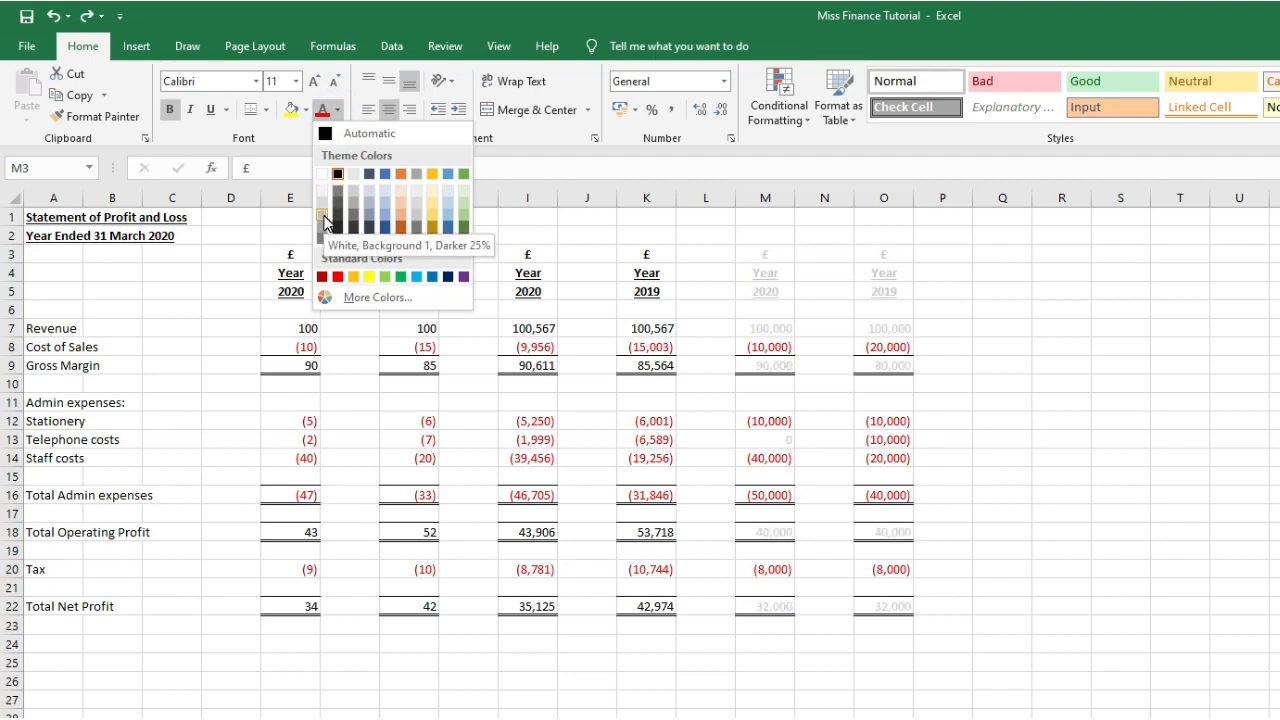
left_click(304, 111)
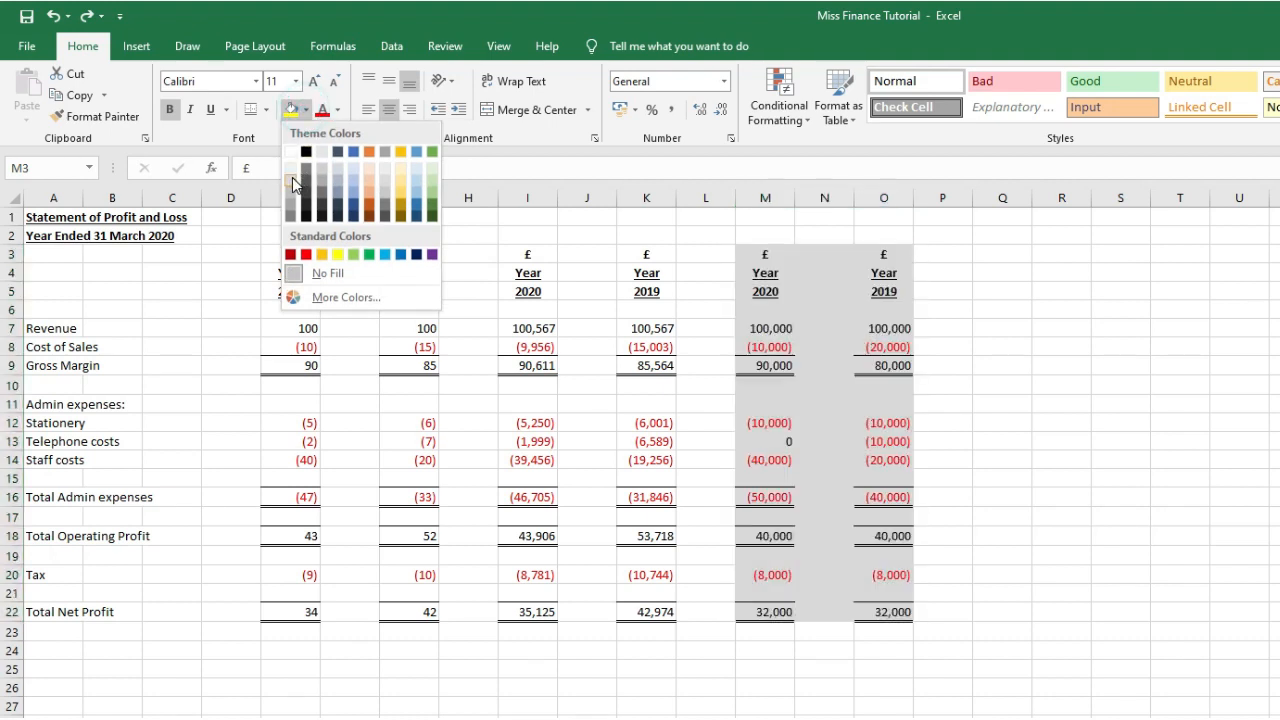
left_click(294, 184)
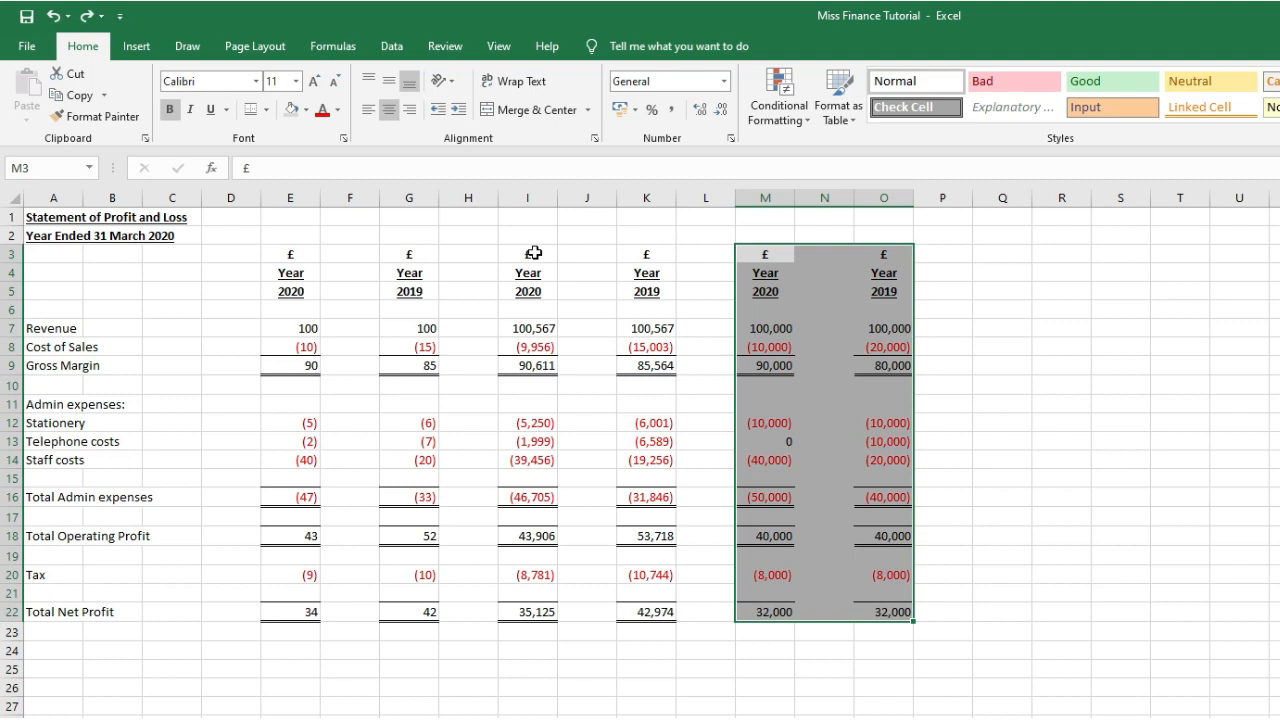
- Shade the second block I3:K22 with a light gold fill
left_click_drag(534, 253, 652, 612)
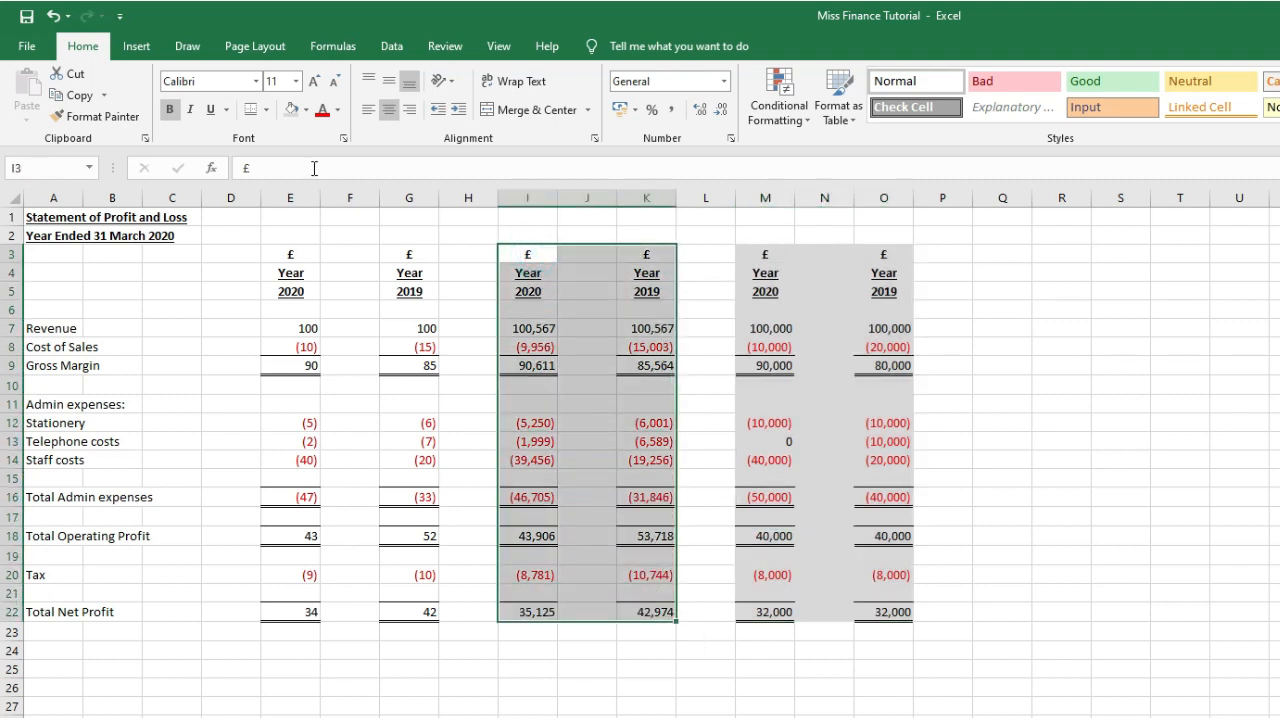
left_click(306, 109)
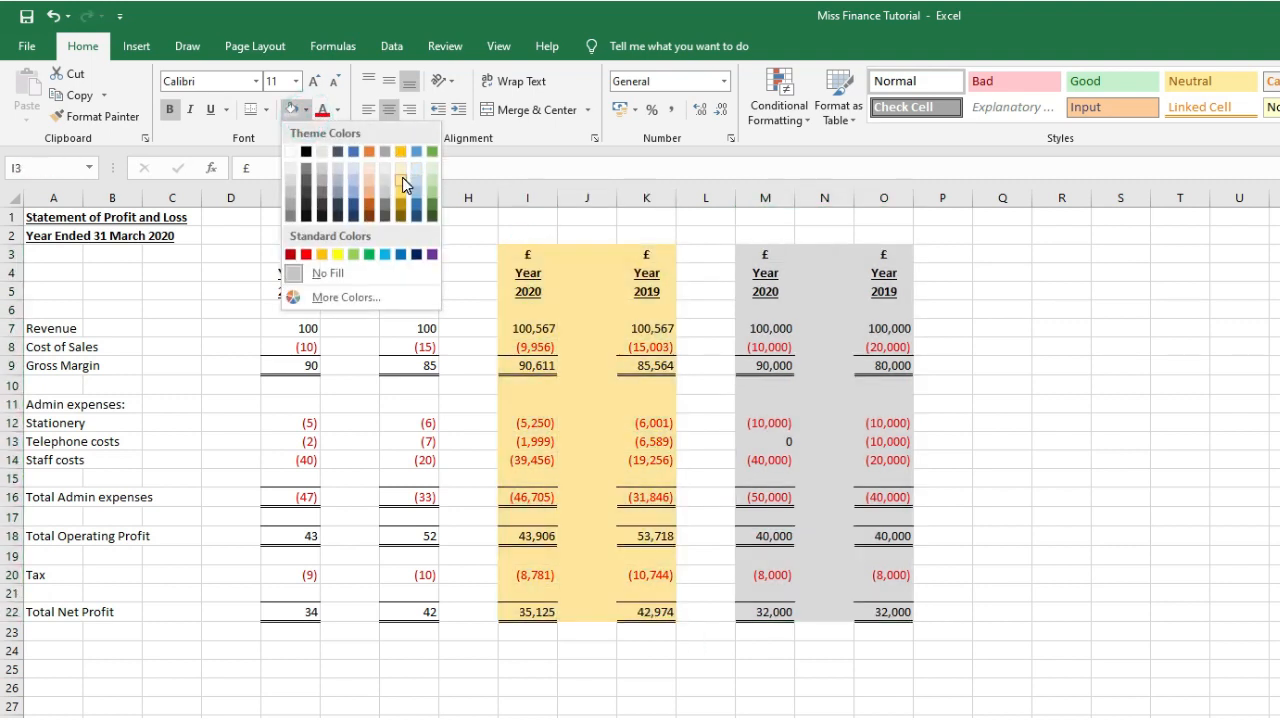
left_click(402, 177)
- Copy the gold block I3:K22 to a fourth block starting at Q3 and clear the copy selection
key("ctrl+c")
left_click(1007, 256)
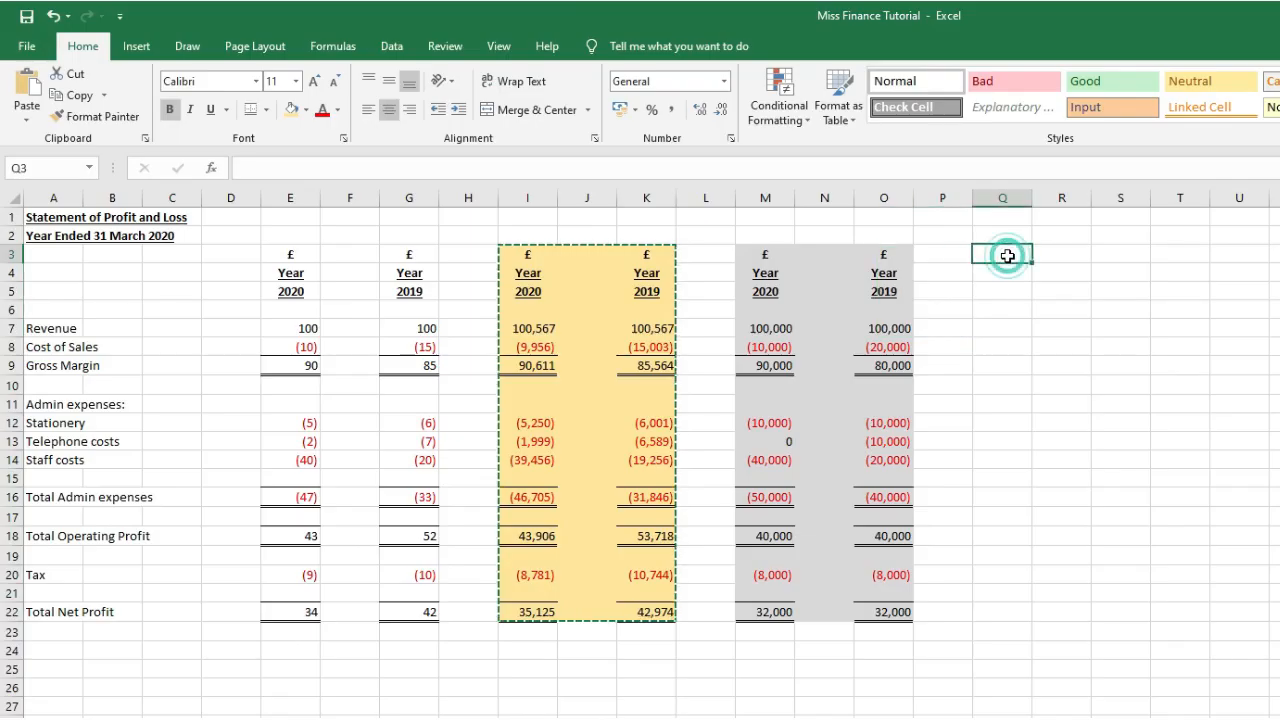
key("ctrl+v")
left_click(1007, 256)
key("Escape")
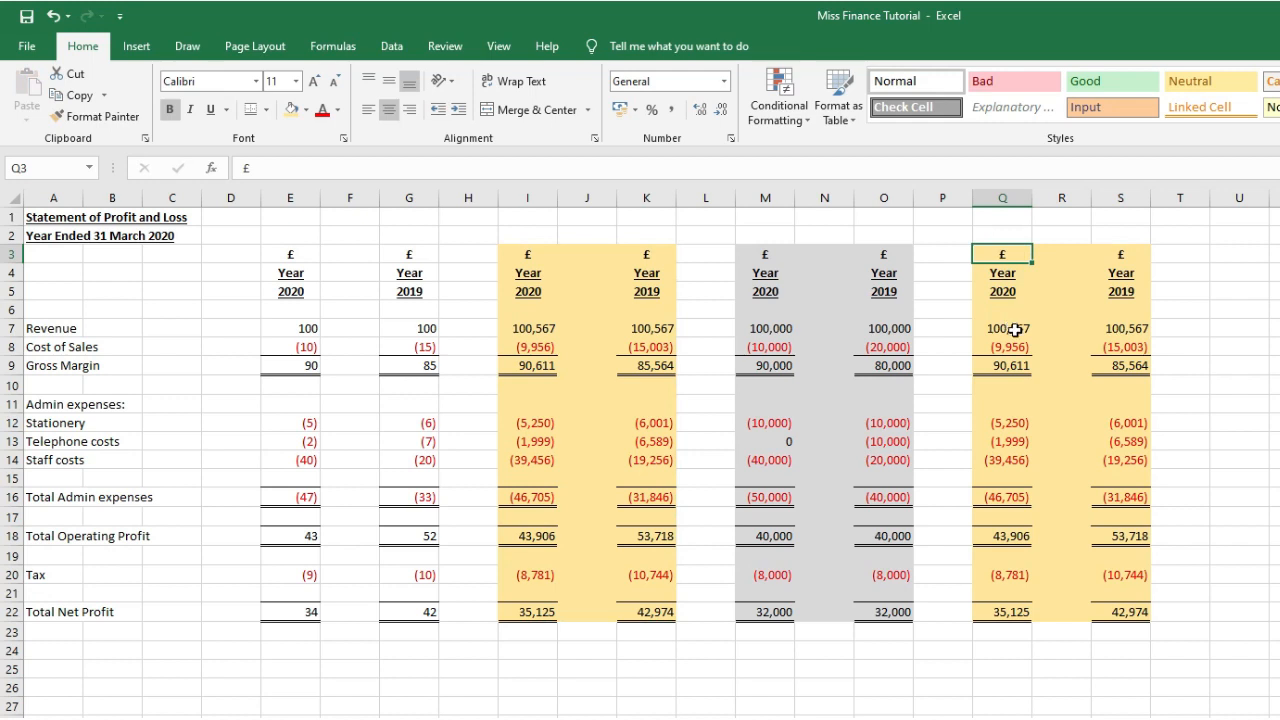
- Enter =I7/1000 as the 2020 Revenue formula in Q7 of the fourth block
left_click(1015, 330)
type("=")
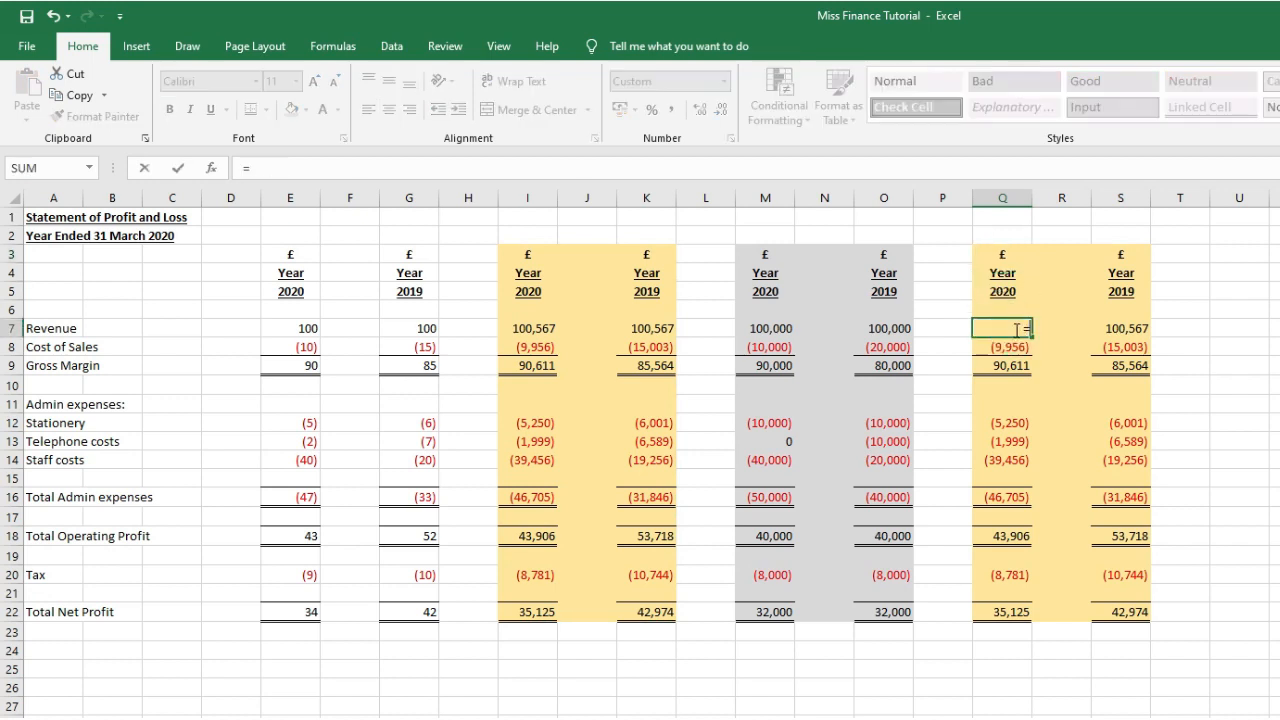
left_click(551, 328)
type("/1000")
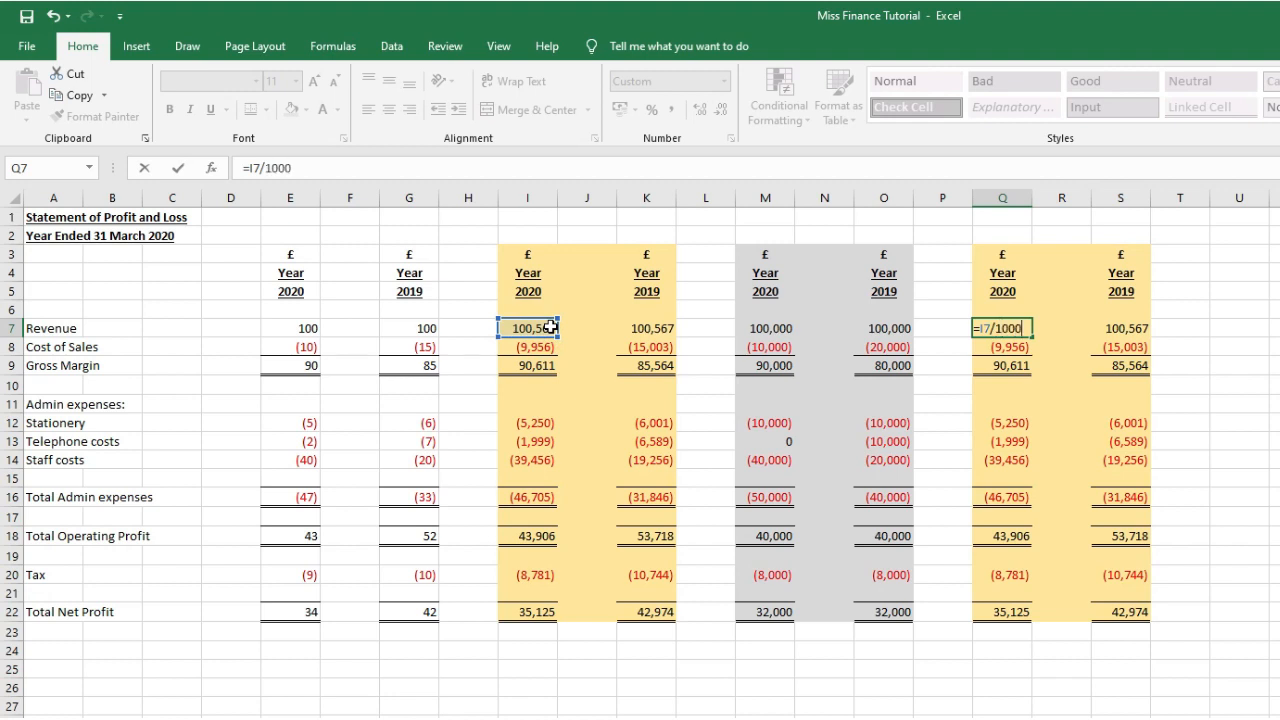
key("Return")
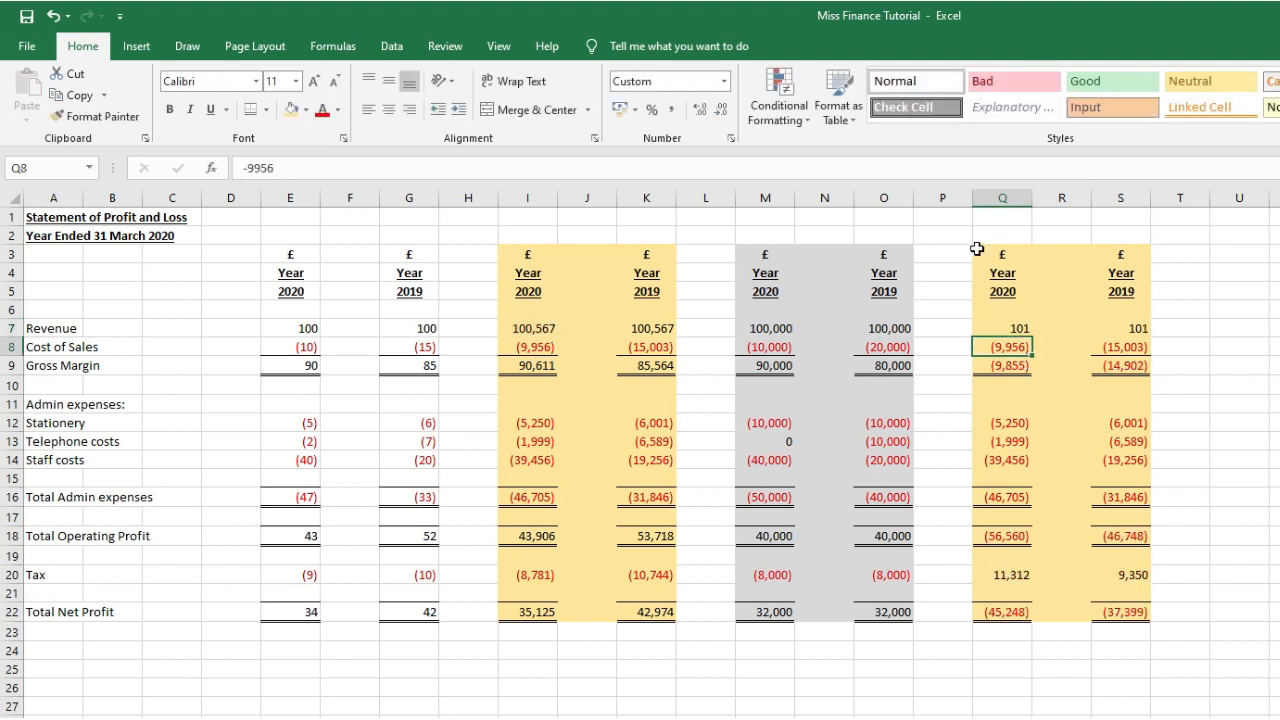
- Fill the Q7 divide-by-1000 formula down to the 2020 Cost of Sales in Q8
left_click(1022, 328)
left_click(1032, 338)
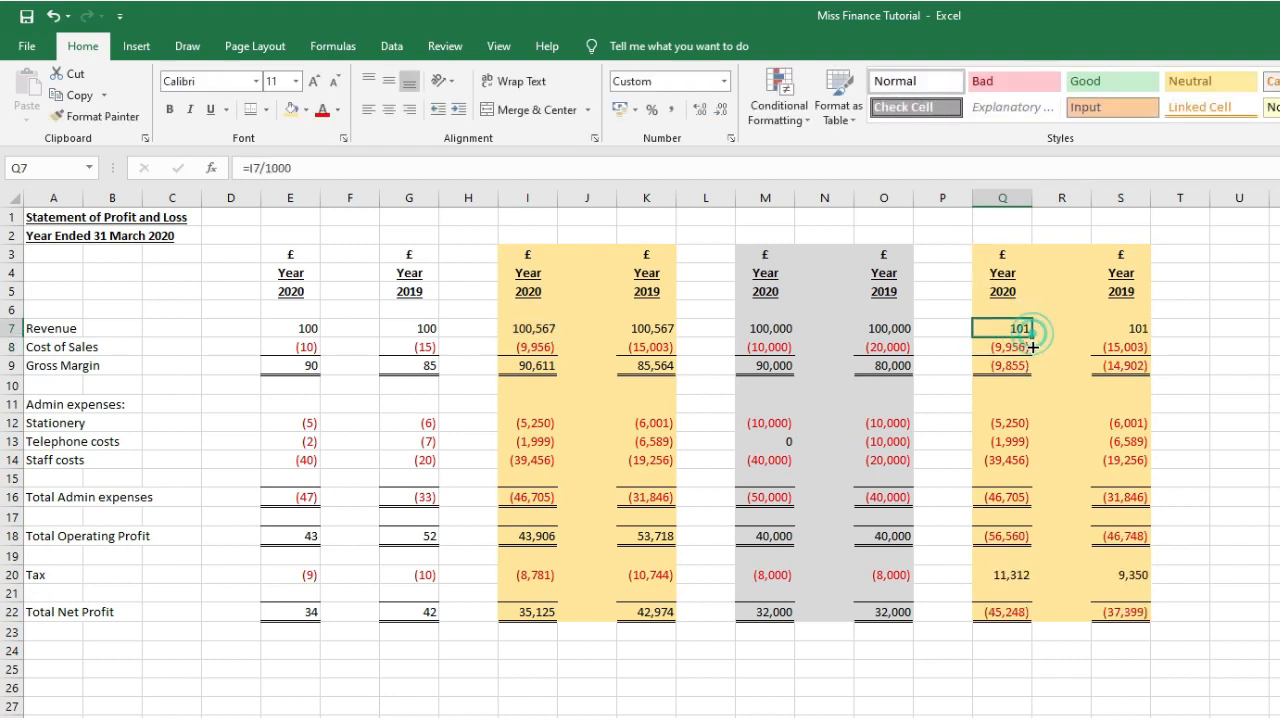
left_click(1029, 346)
left_click(1028, 331)
left_click_drag(1030, 337, 1030, 369)
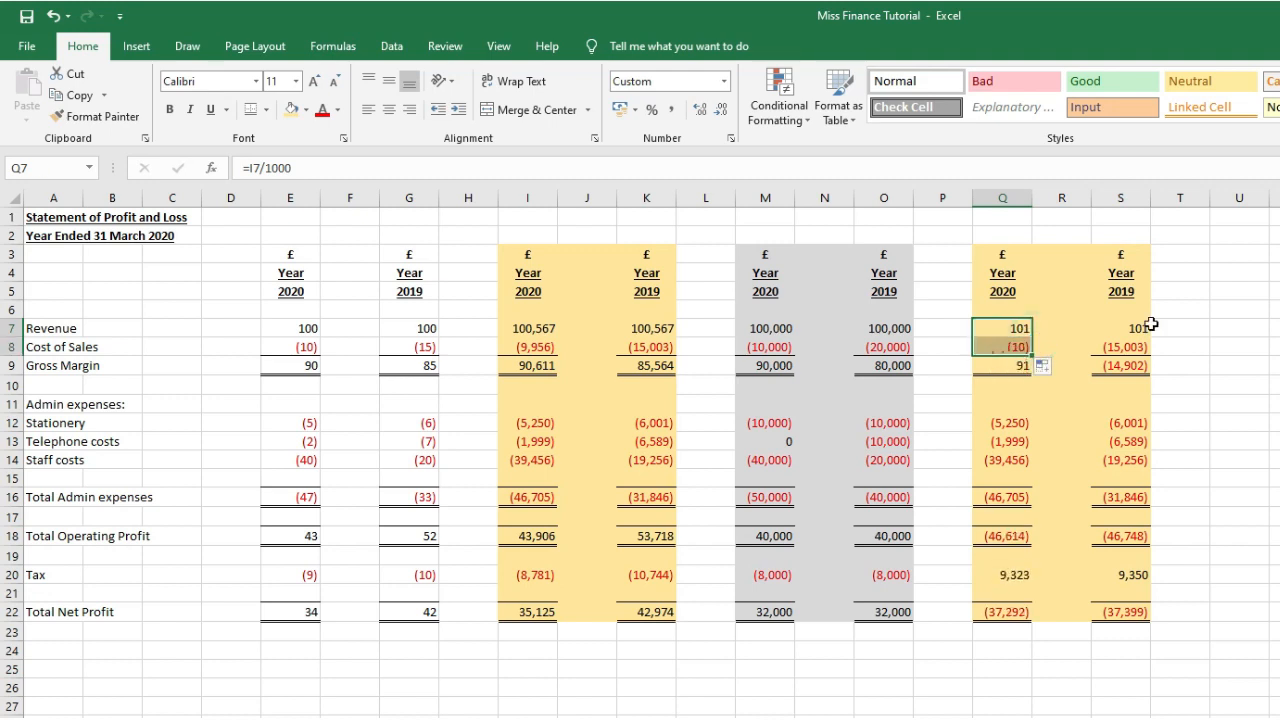
- Enter =K7/1000 as the 2019 Revenue formula in S7 of the fourth block
left_click(1141, 329)
left_click(1134, 347)
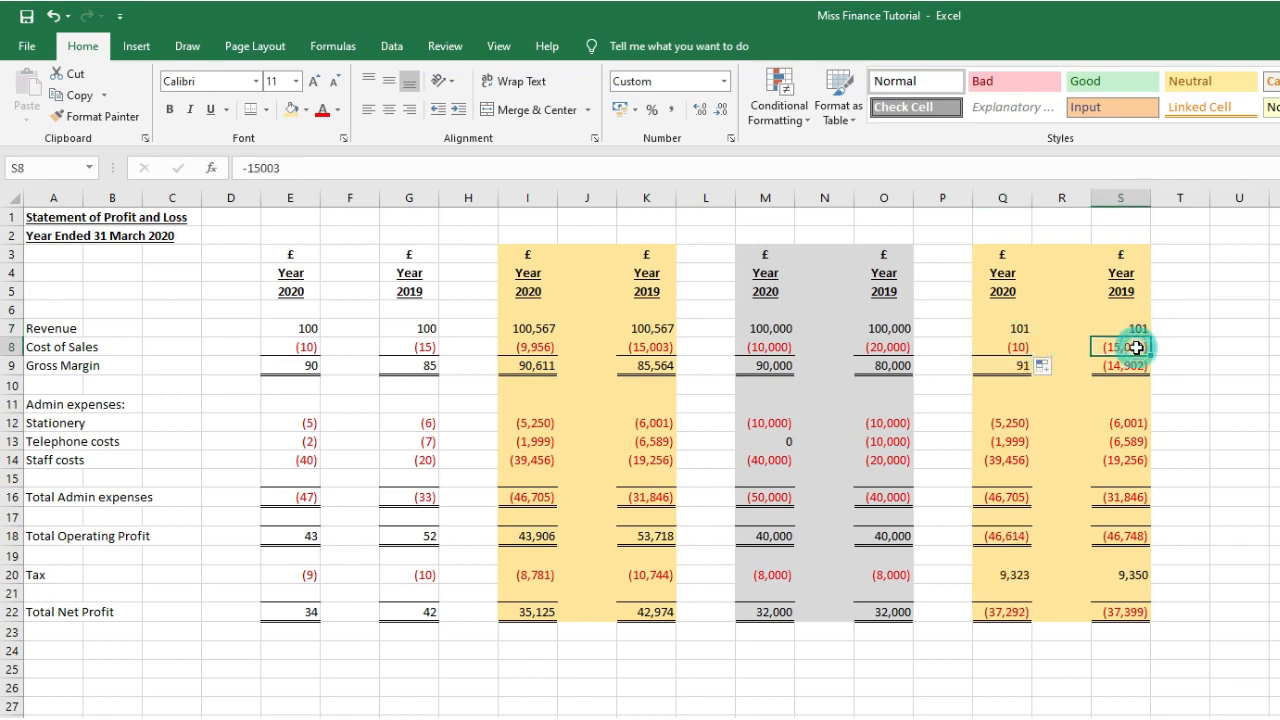
left_click(1133, 326)
type("=")
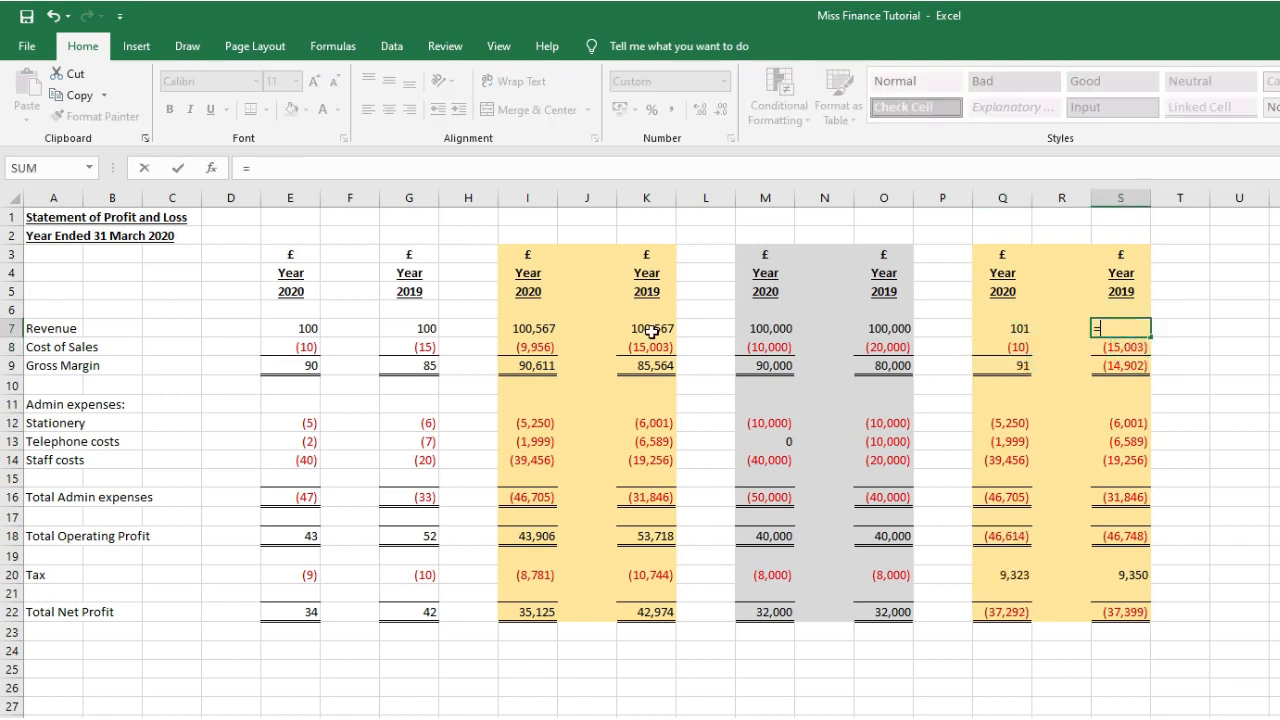
left_click(641, 327)
type("/100")
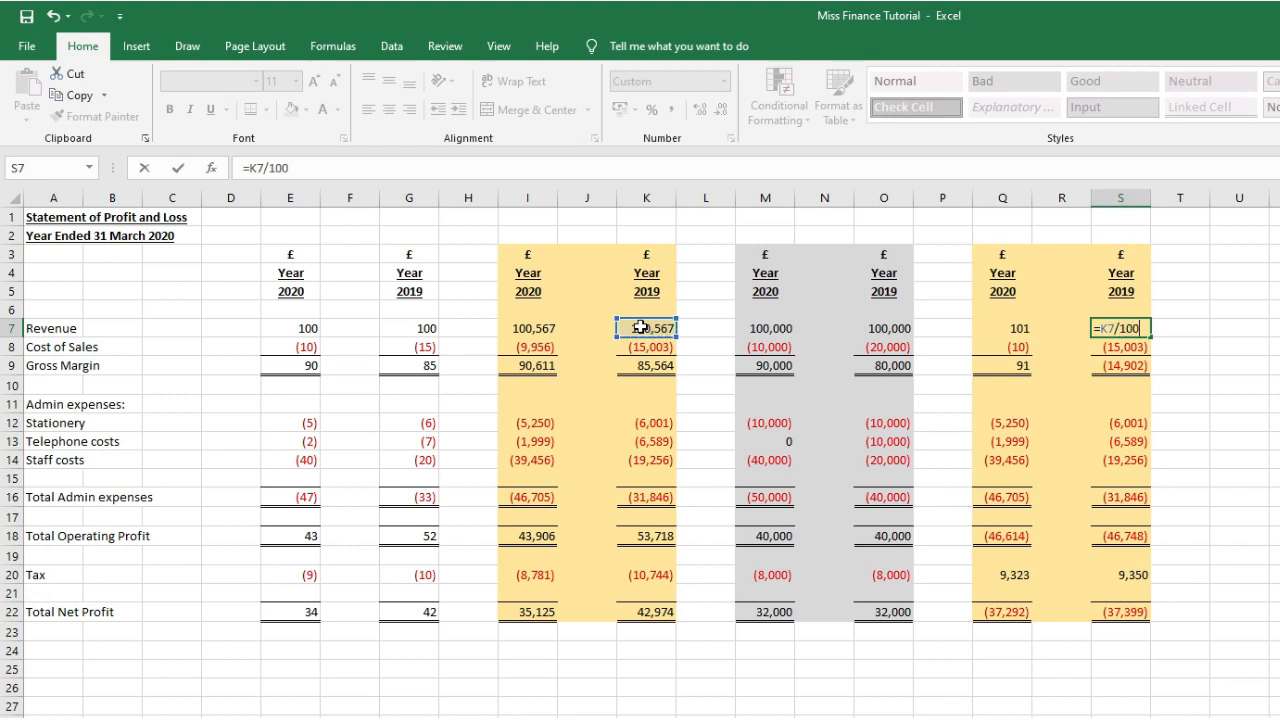
key("Return")
- Copy the S7 divide-by-1000 formula to the 2019 Cost of Sales in S8
left_click(1137, 328)
key("ctrl+c")
left_click(1126, 343)
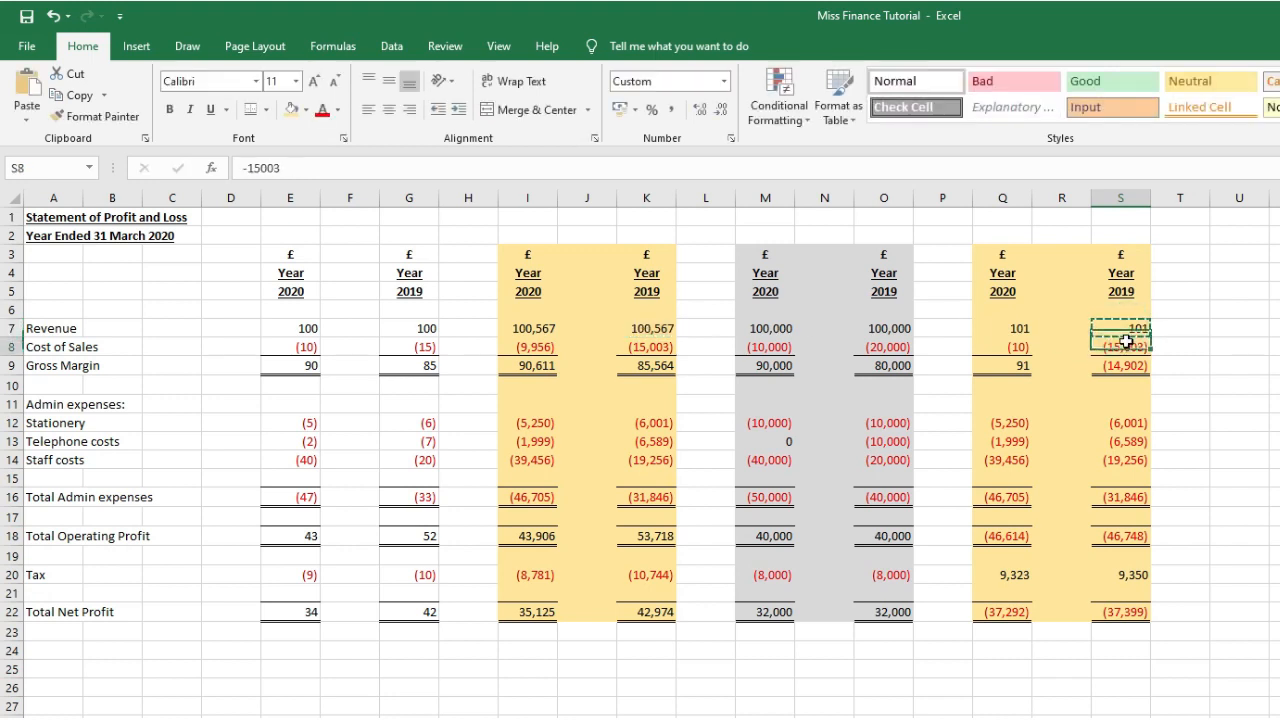
key("ctrl+v")
- Copy the Revenue formulas in Q7:S7 to the Stationery, Telephone and Staff cost rows Q12:S14, then clear the copy selection
left_click_drag(1020, 329, 1130, 328)
key("ctrl+c")
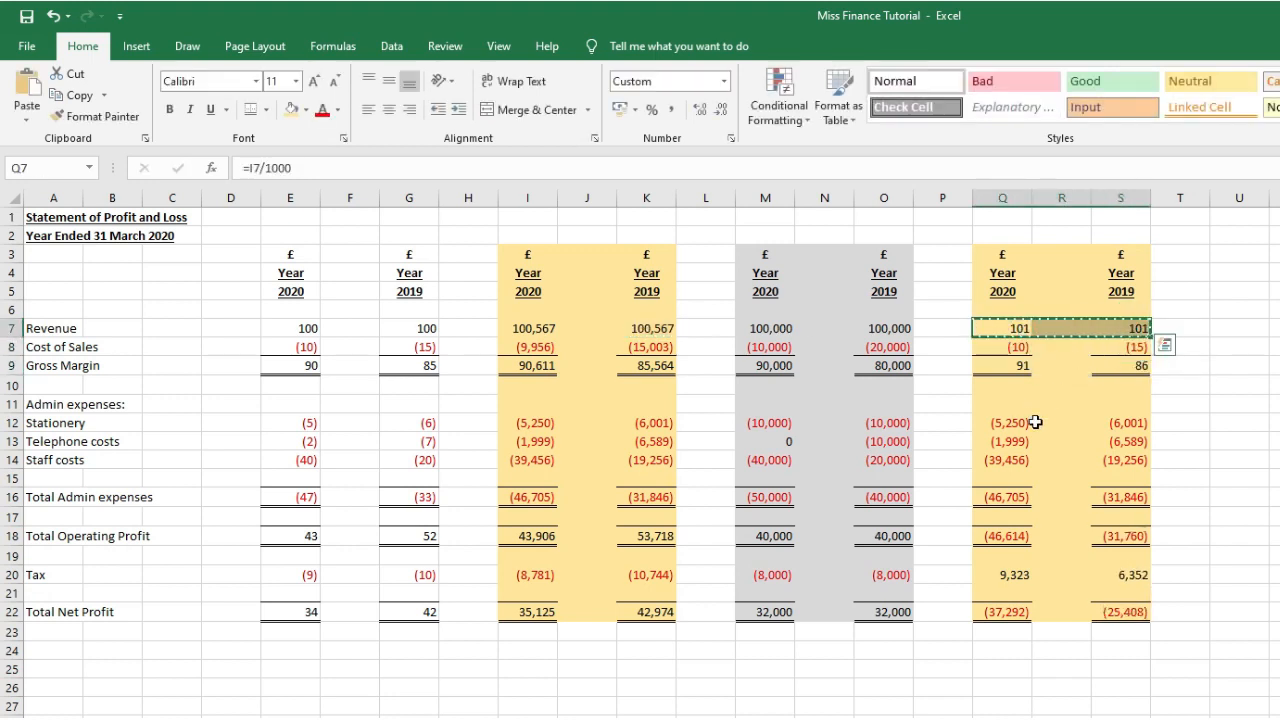
left_click(1022, 422)
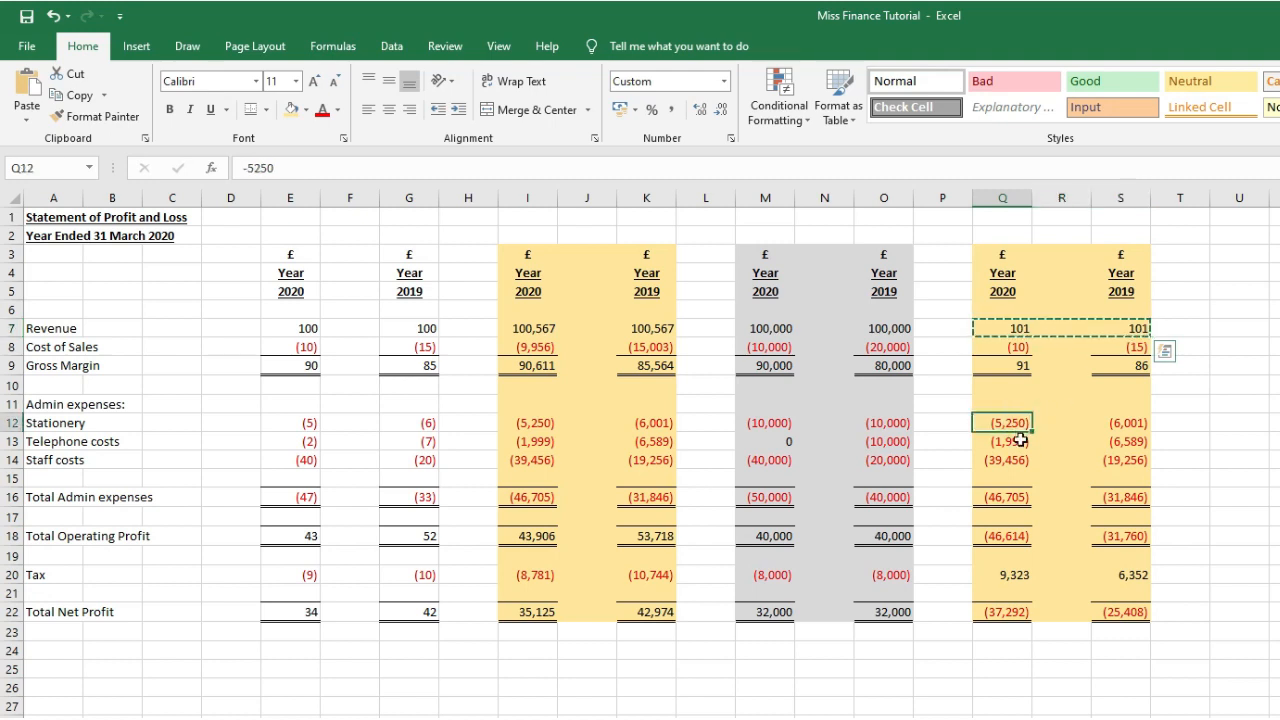
left_click_drag(1020, 440, 1018, 458)
key("ctrl+v")
left_click(1018, 455)
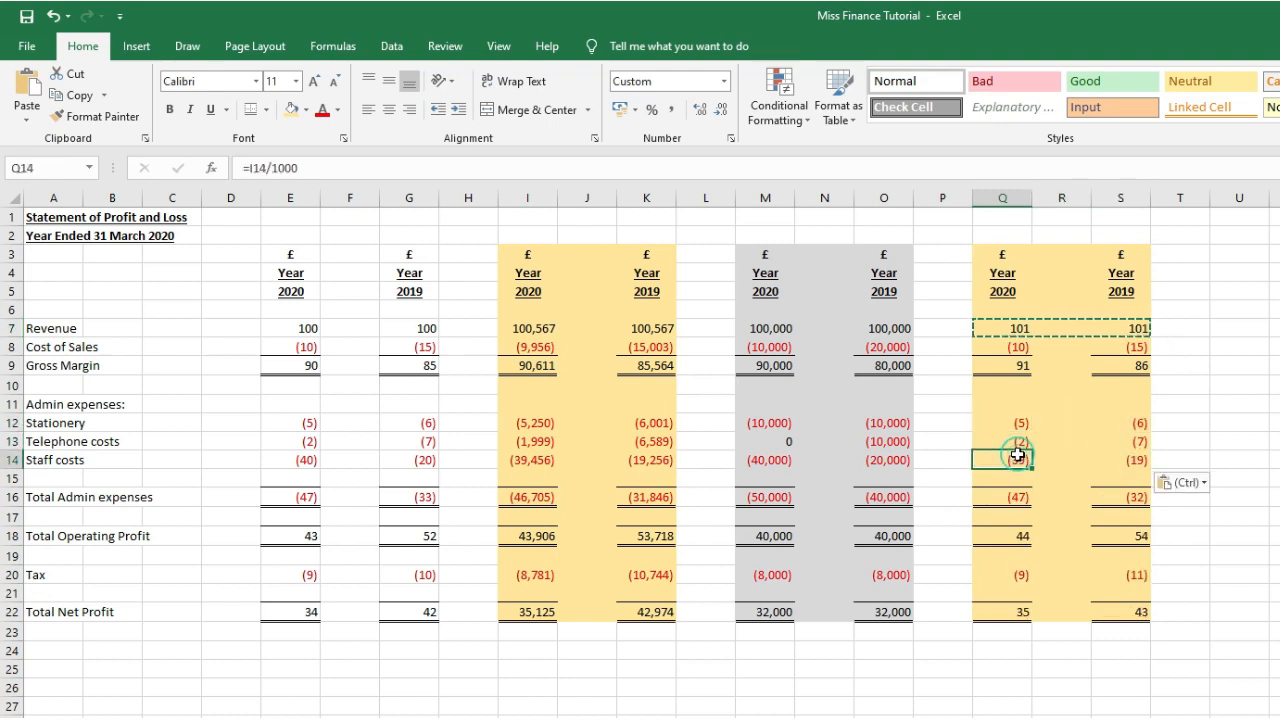
key("Escape")
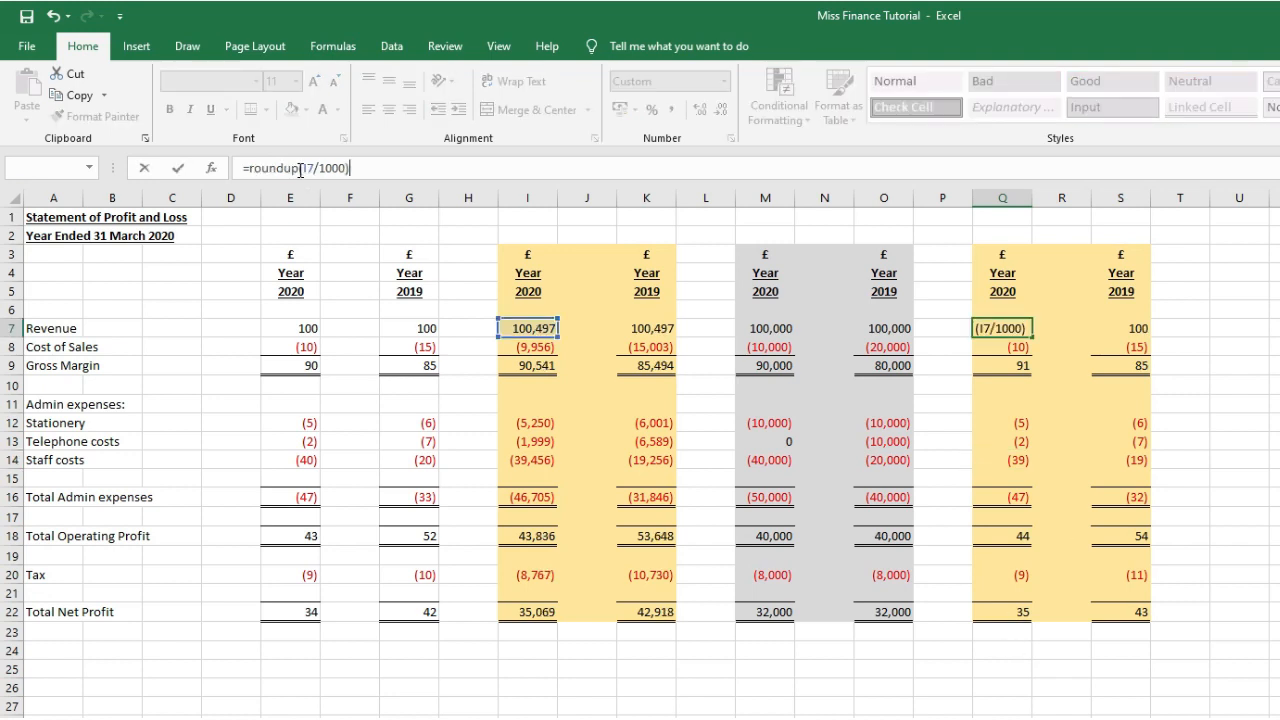
- Complete the 2020 Revenue formula in Q7 as =ROUNDUP(I7/1000,2)
left_click(296, 168)
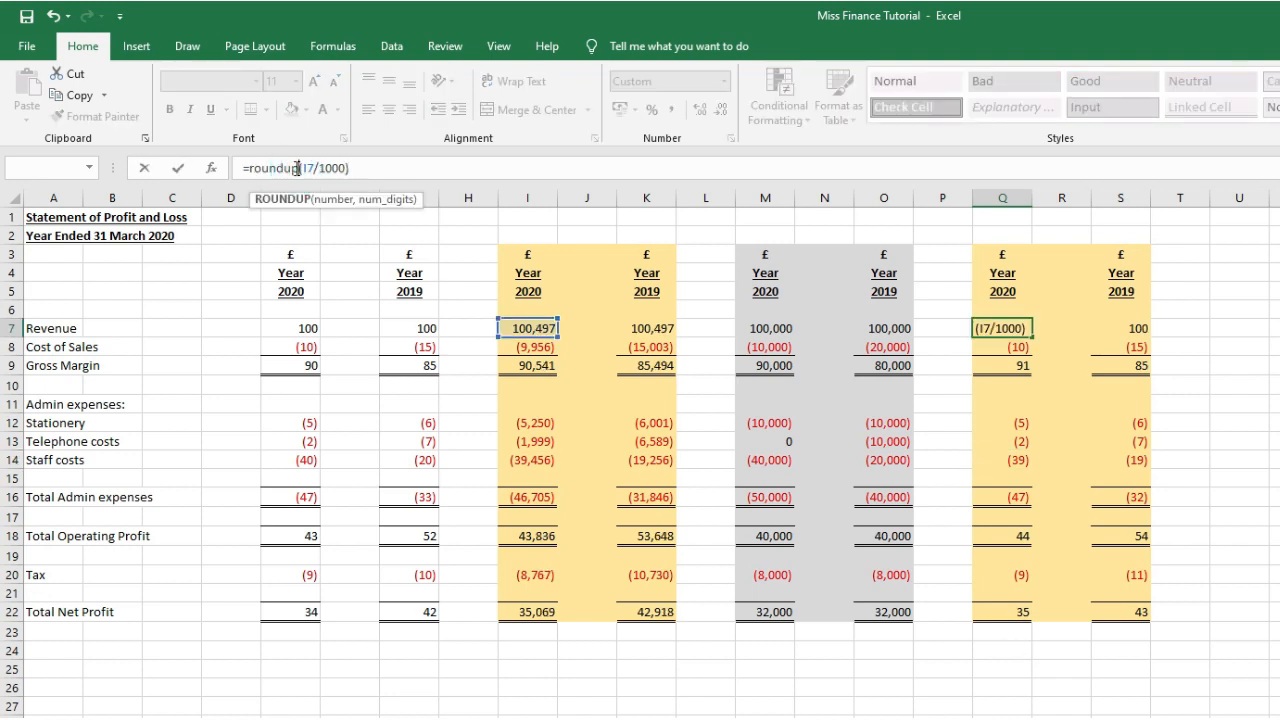
left_click(352, 167)
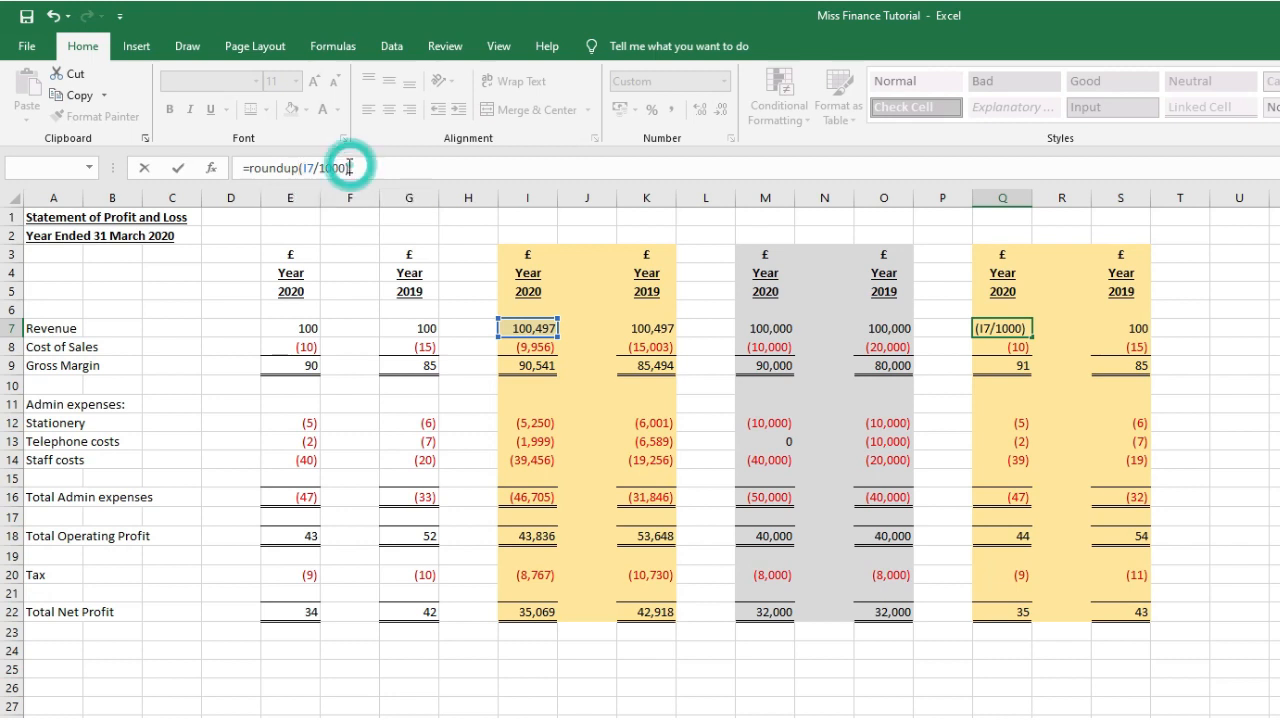
key("BackSpace")
type(",2")
key("Return")
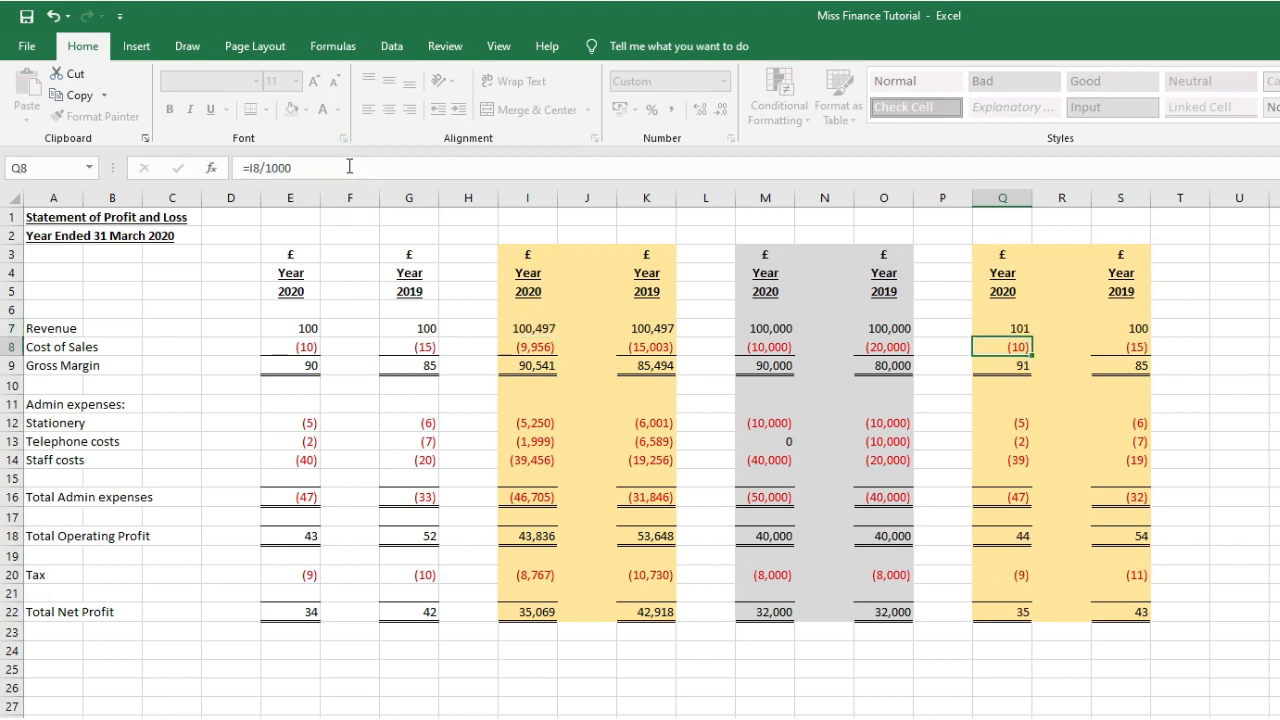
- Copy the Q7 ROUNDUP formula to the 2020 Cost of Sales in Q8 and the admin expenses in Q12:Q14
left_click(1031, 332)
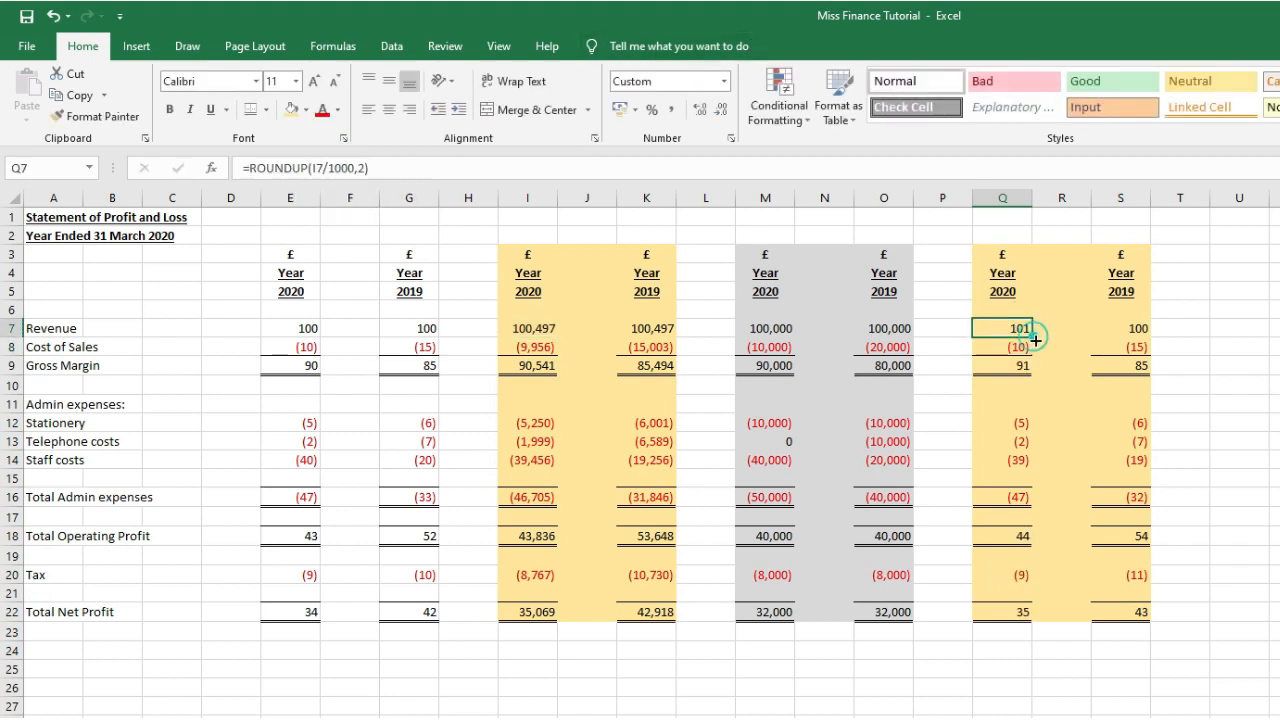
left_click(1010, 347)
key("ctrl+c")
left_click_drag(1010, 423, 1020, 460)
key("ctrl+v")
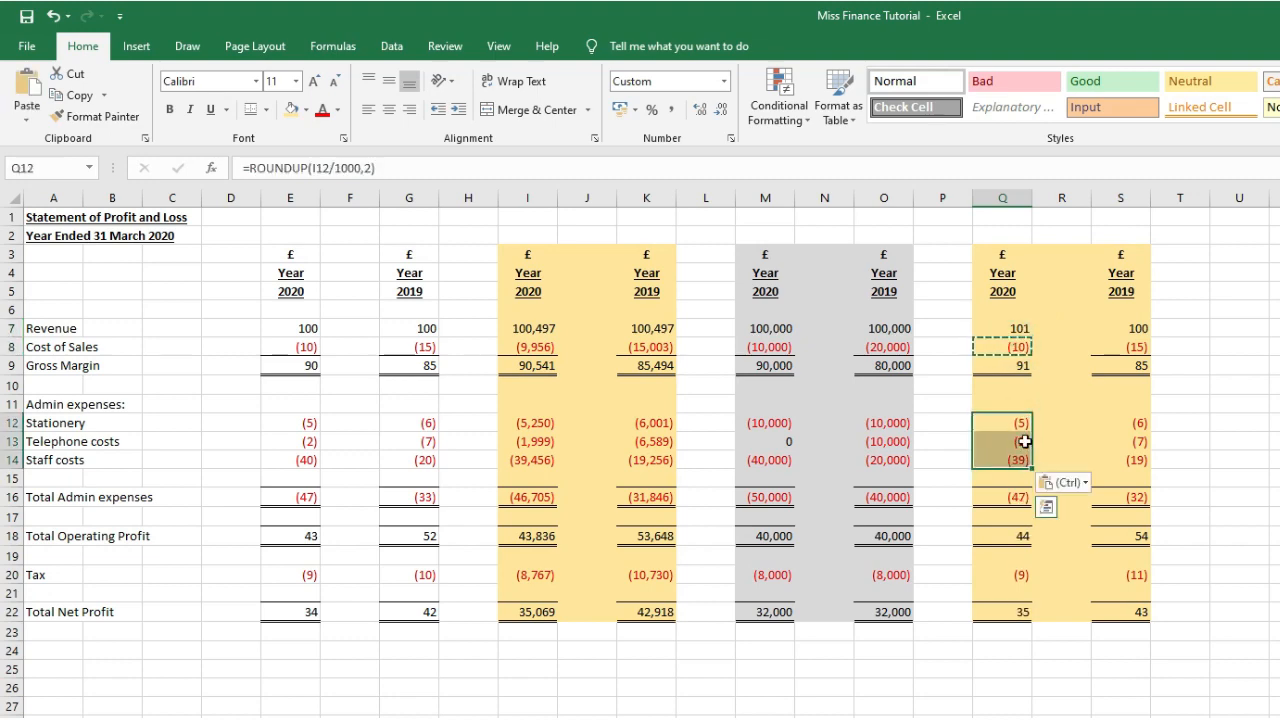
- Reuse the Q7 formula text for the 2019 Revenue in S7, pointing it at K7 as =ROUNDUP(K7/1000,2)
left_click(1022, 331)
left_click_drag(386, 165, 35, 112)
key("ctrl+c")
key("Return")
left_click(1138, 323)
left_click_drag(747, 167, 240, 167)
key("ctrl+v")
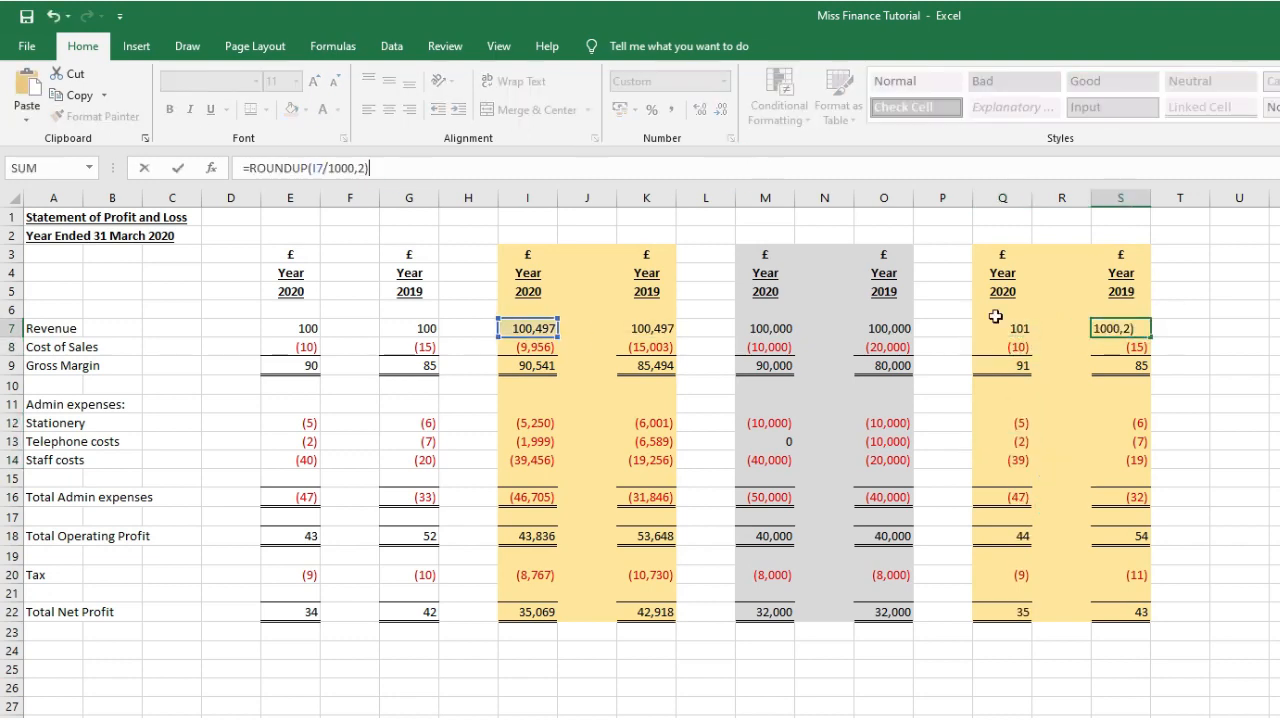
left_click_drag(498, 324, 616, 324)
key("Return")
- Copy the S7 ROUNDUP formula to the 2019 admin expense cells S12:S14
left_click(1121, 329)
key("ctrl+c")
left_click_drag(1145, 425, 1137, 460)
key("ctrl+v")
left_click(1123, 574)
- Label the fourth block ROUND UP in Q2
double_click(1005, 233)
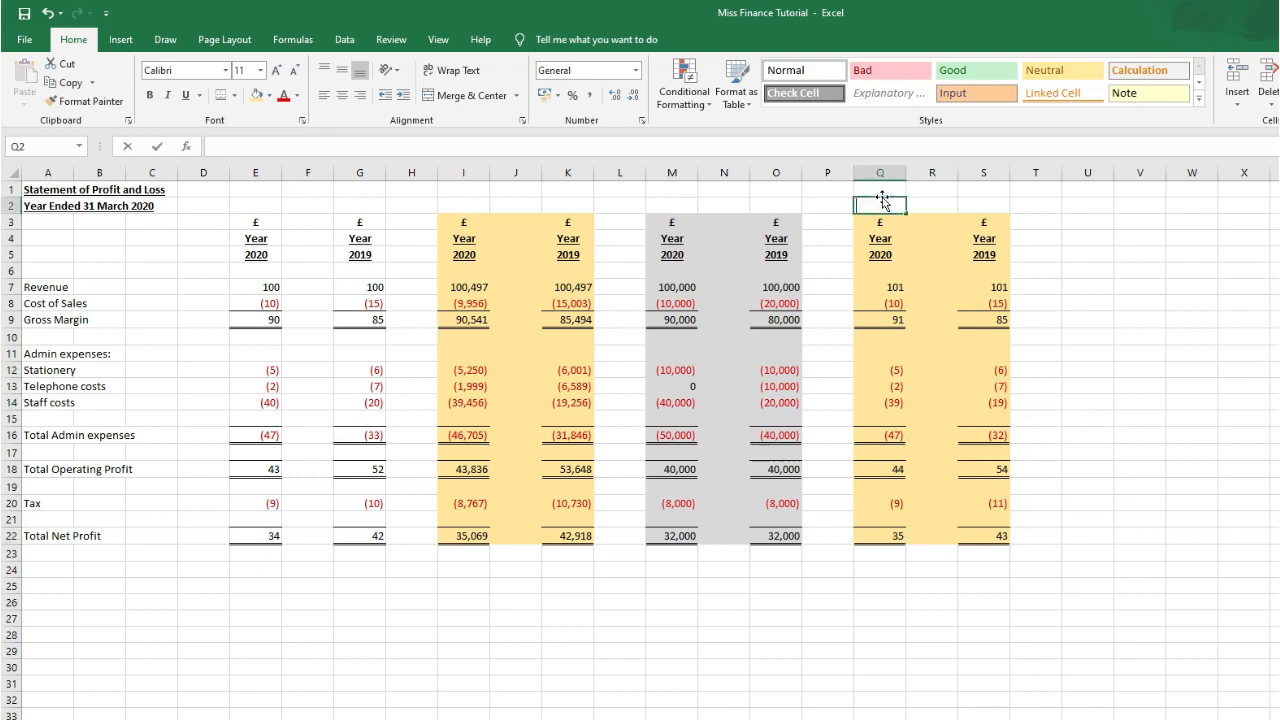
type("ROUND UP")
key("Return")
- Copy the ROUND UP block with its label to a new block starting at U2 and retitle it ROUND DOWN
left_click_drag(882, 206, 988, 552)
key("ctrl+c")
left_click(1086, 206)
key("ctrl+v")
type("ROUND DOWN")
key("Return")
- Change the 2020 Revenue formula in U7 of the new block to =ROUNDDOWN(M7/1000,2)
key("Down")
key("Down")
key("Down")
key("Down")
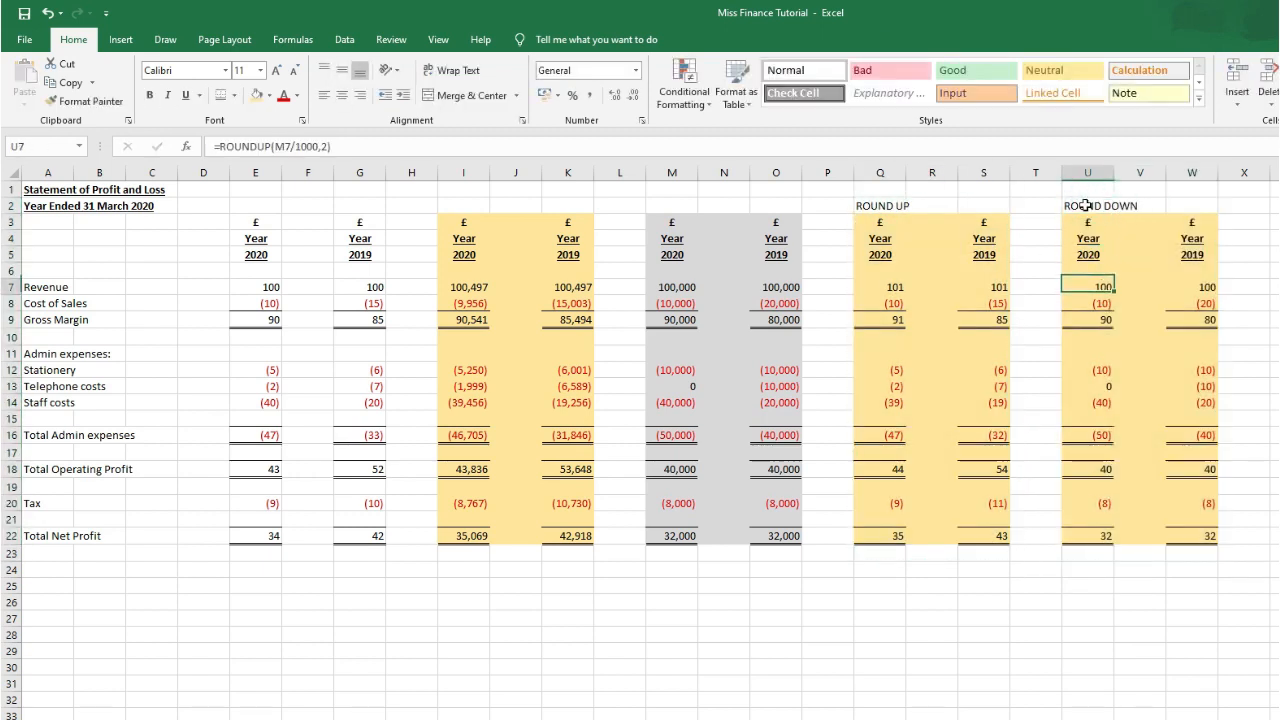
left_click_drag(271, 147, 257, 147)
type("DOWN")
key("Return")
- Copy the U7 ROUNDDOWN formula to the 2020 Cost of Sales in U8 and the admin expenses in U12:U14
left_click(1103, 288)
key("ctrl+c")
left_click(1102, 303)
key("ctrl+v")
left_click_drag(1101, 370, 1103, 402)
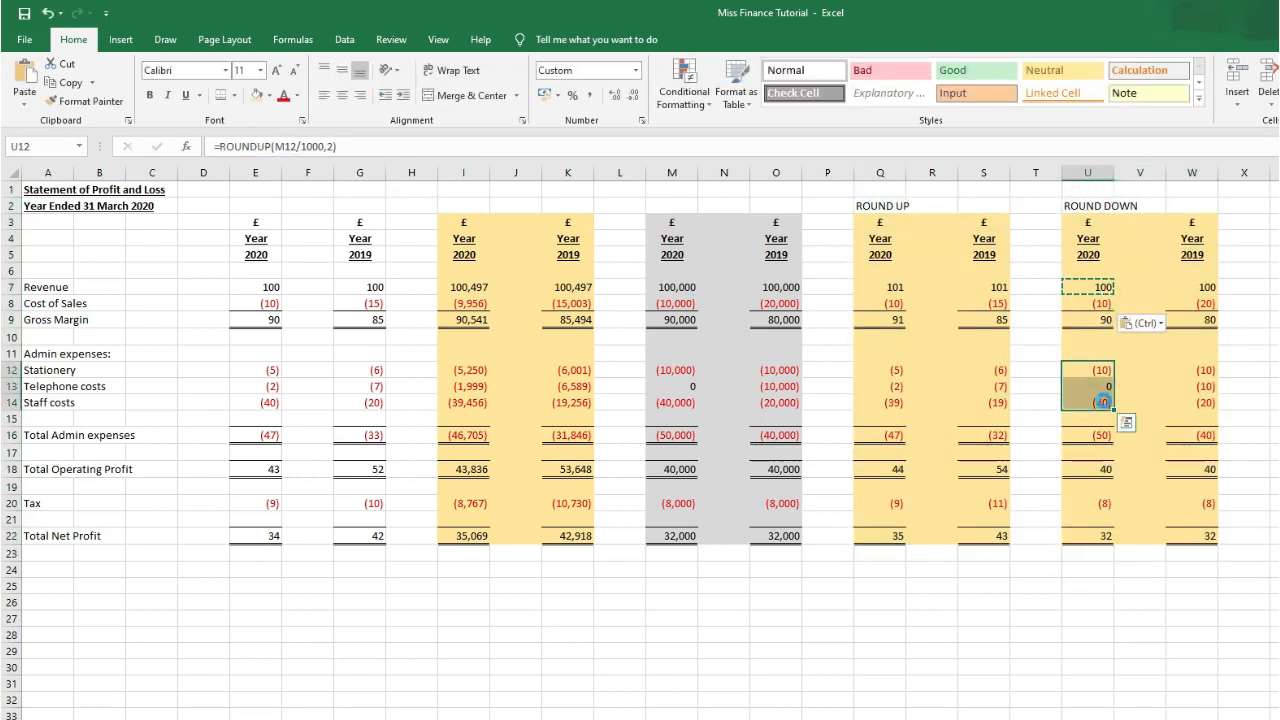
key("ctrl+v")
- Reuse the U7 formula text for the 2019 Revenue in W7, pointing it at O7 as =ROUNDDOWN(O7/1000,2)
left_click(1103, 288)
left_click_drag(457, 146, 120, 132)
key("ctrl+c")
key("Return")
left_click(1200, 288)
left_click_drag(400, 146, 157, 126)
key("ctrl+v")
left_click_drag(670, 293, 785, 293)
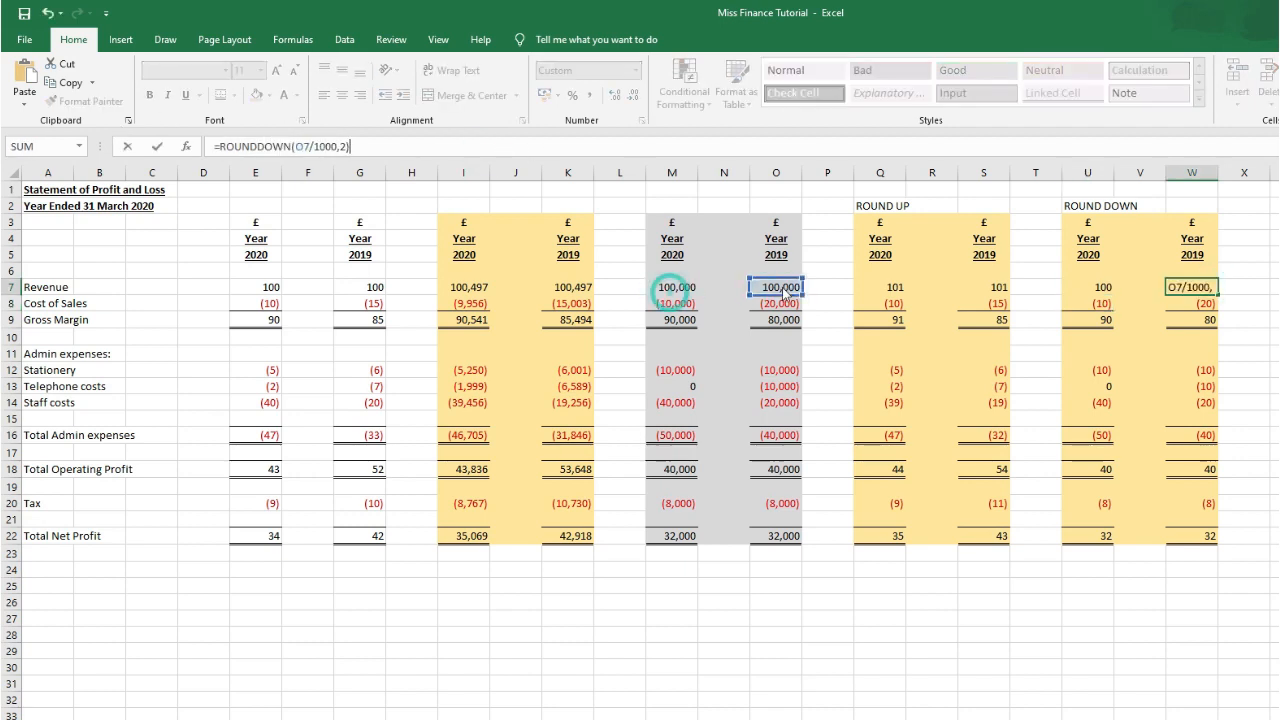
key("Return")
- Copy the W7 ROUNDDOWN formula to the 2019 Cost of Sales in W8 and the admin expenses in W12:W14
left_click(1208, 287)
left_click_drag(1218, 295, 1217, 305)
left_click(1208, 303)
key("ctrl+c")
left_click_drag(1208, 372, 1209, 403)
key("Escape")
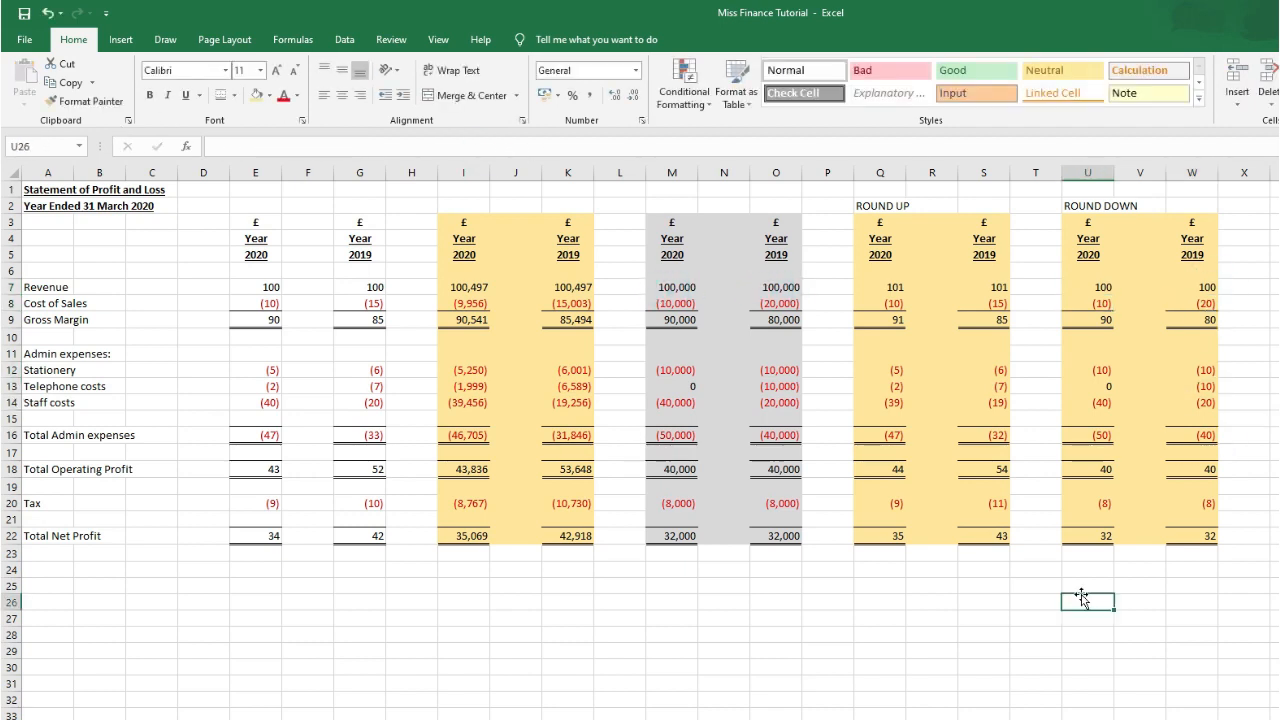
- Check the Tax formulas in W20, Q20 and U20 of the ROUND UP and ROUND DOWN blocks
left_click(1190, 503)
left_click(893, 503)
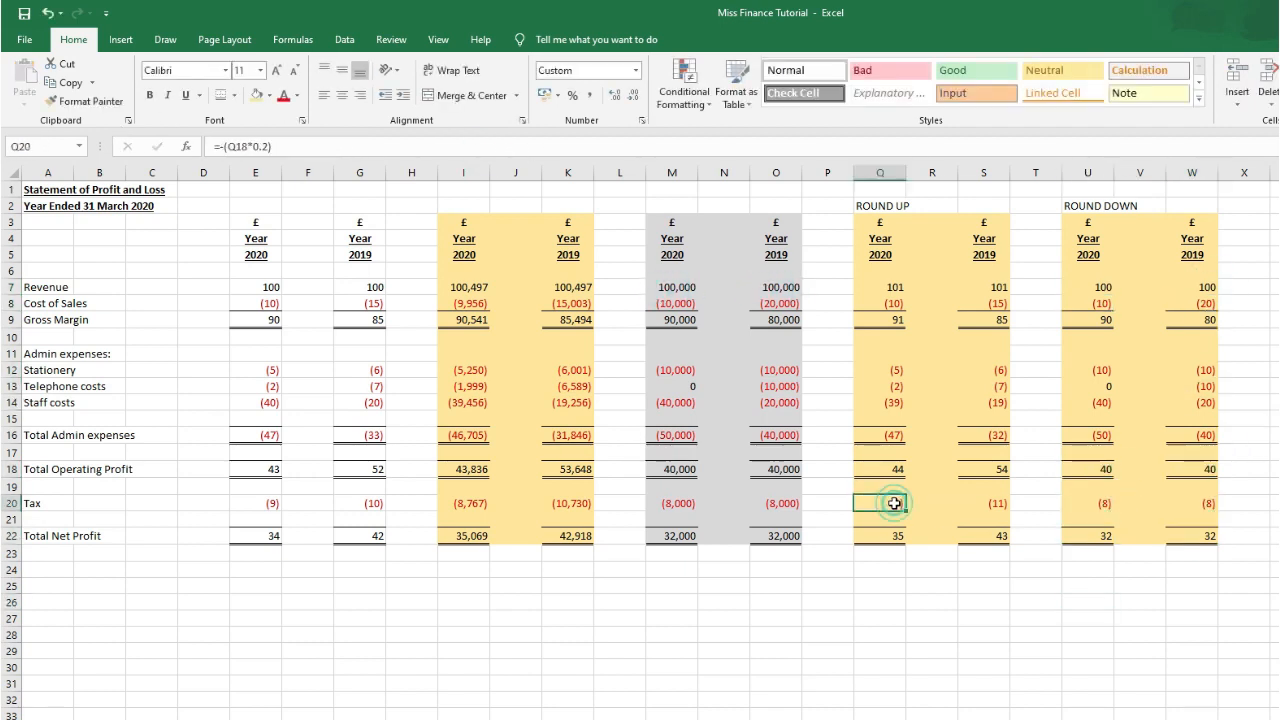
left_click(1093, 503)
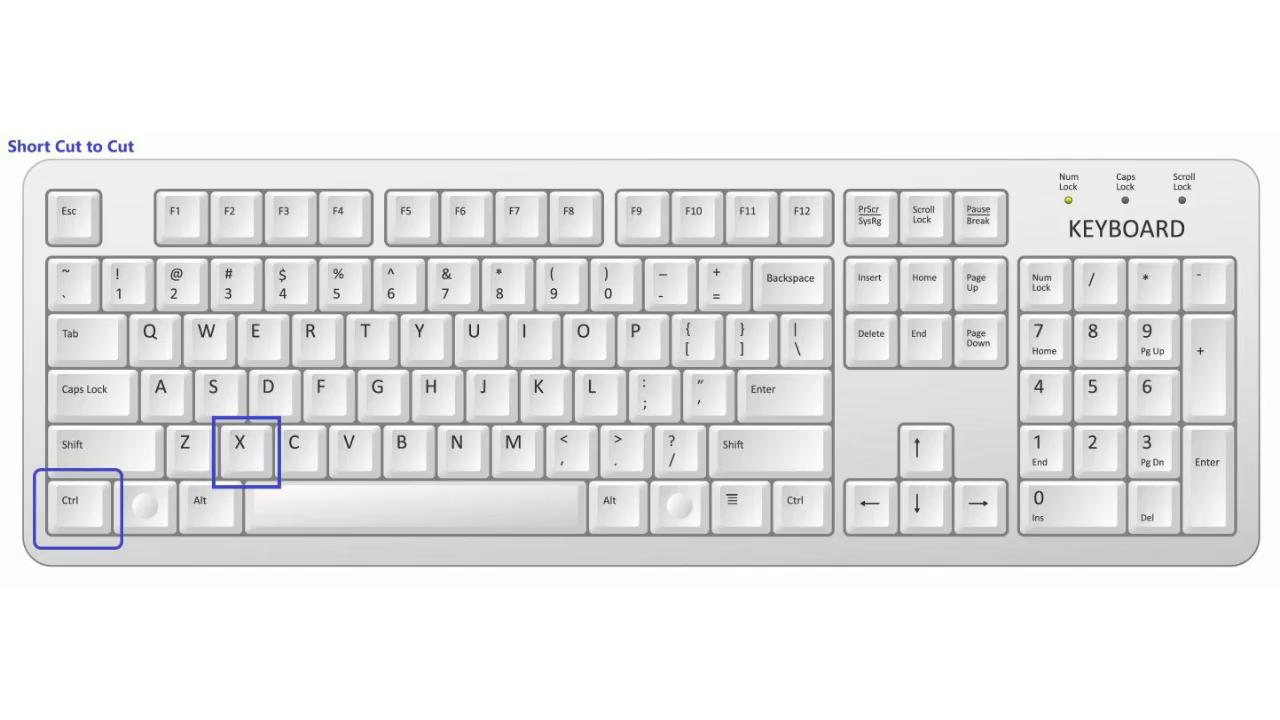